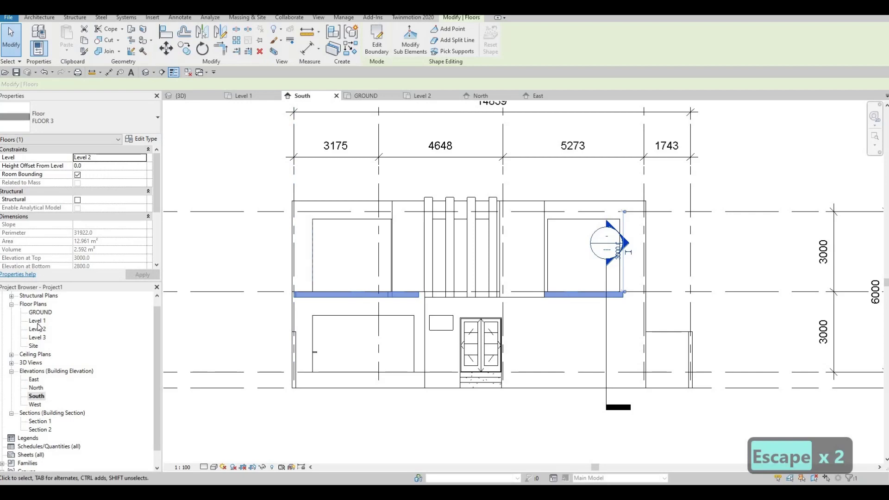
On the Level 2 plan, edit the front balcony floor's boundary so its west edge aligns with the end of the curtain wall
double_click(37, 320)
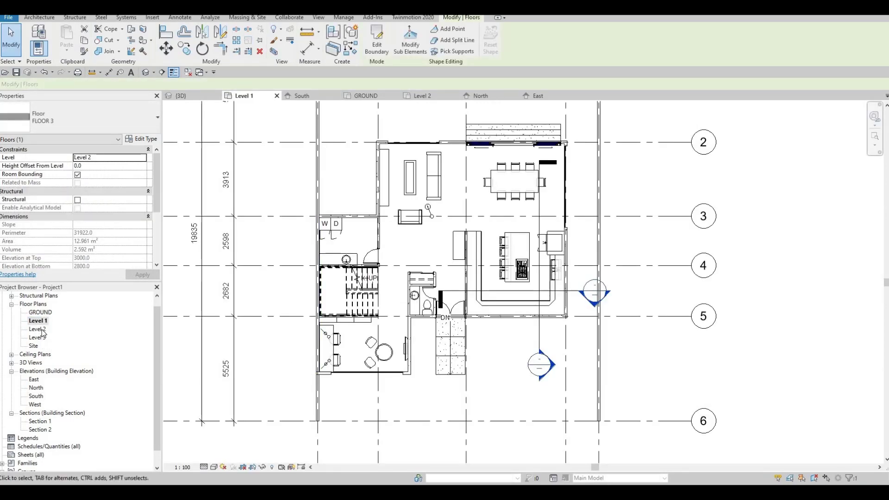
click(422, 95)
scroll(479, 282, down, 4)
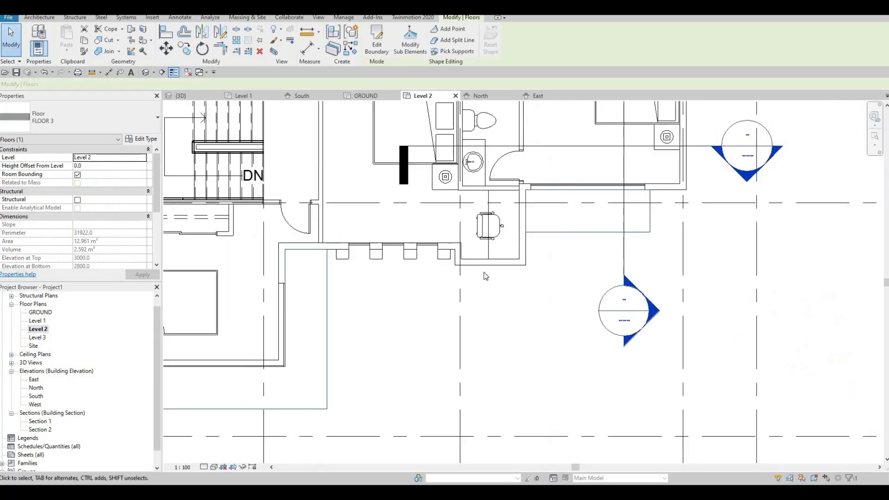
scroll(476, 292, up, 2)
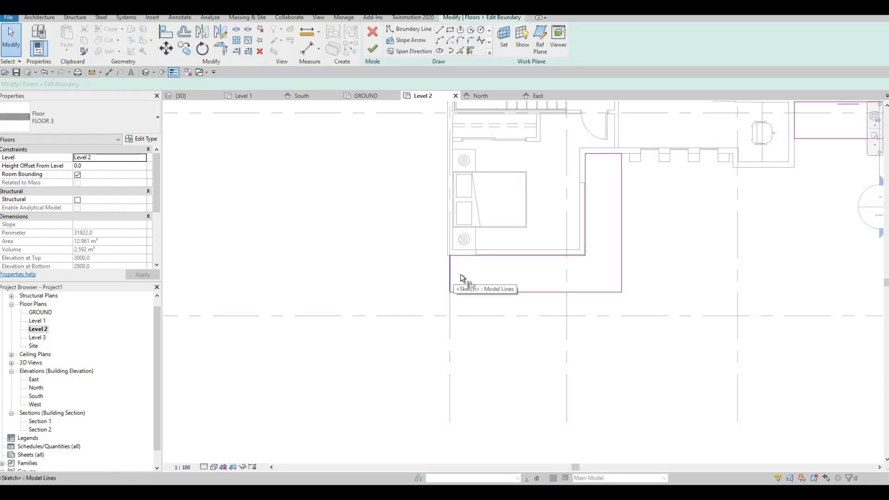
key(a)
key(l)
scroll(468, 250, up, 5)
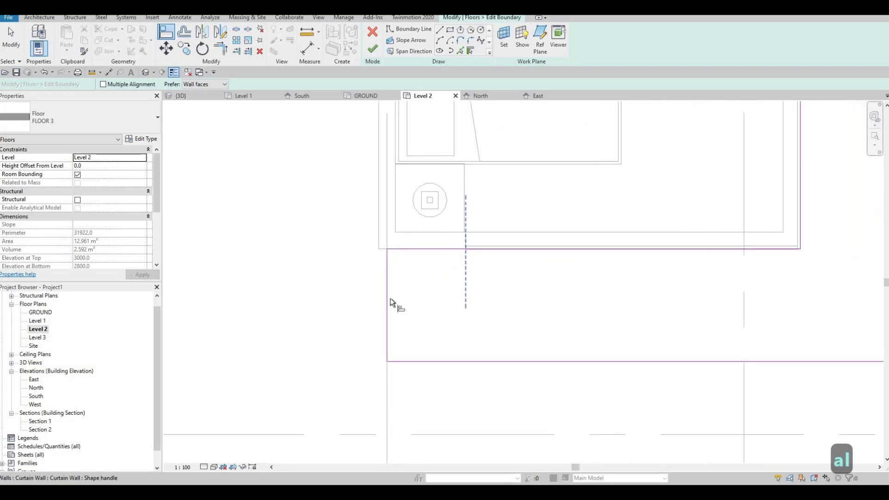
click(388, 304)
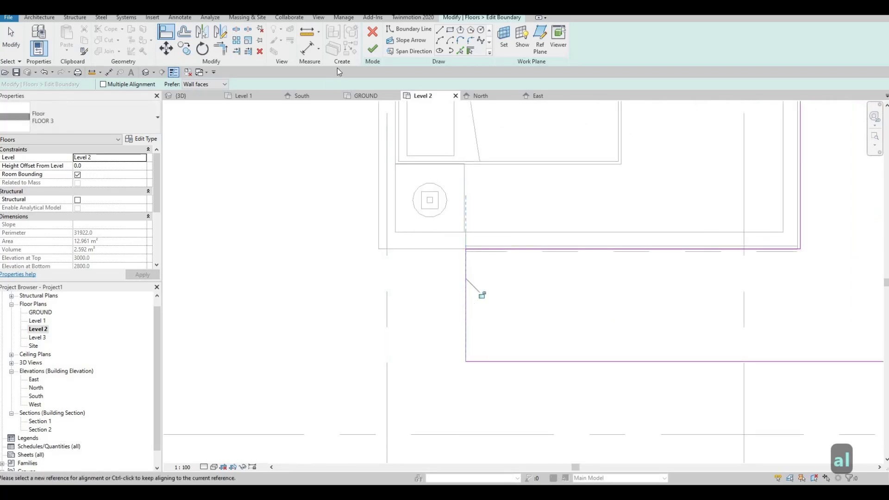
key(Escape)
click(373, 48)
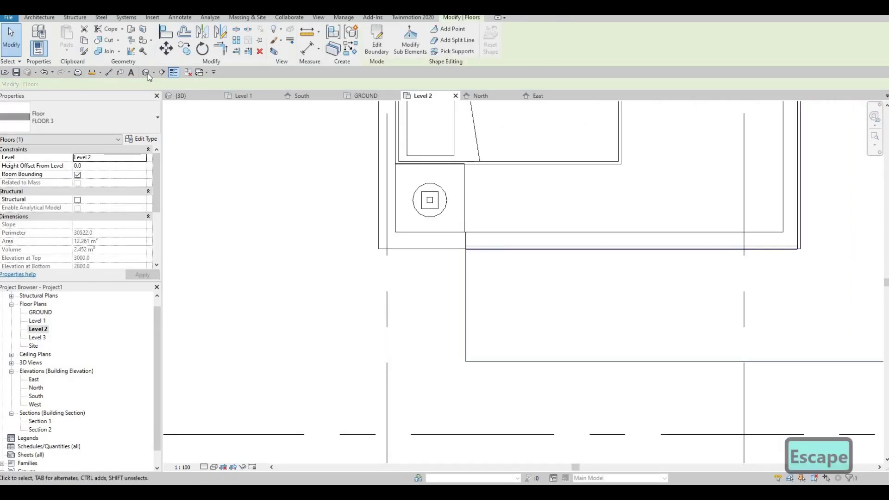
key(Escape)
Delete the short boarder wall segment projecting at the front corner of the office in the 3D view
shift+middle_drag(544, 289, 391, 145)
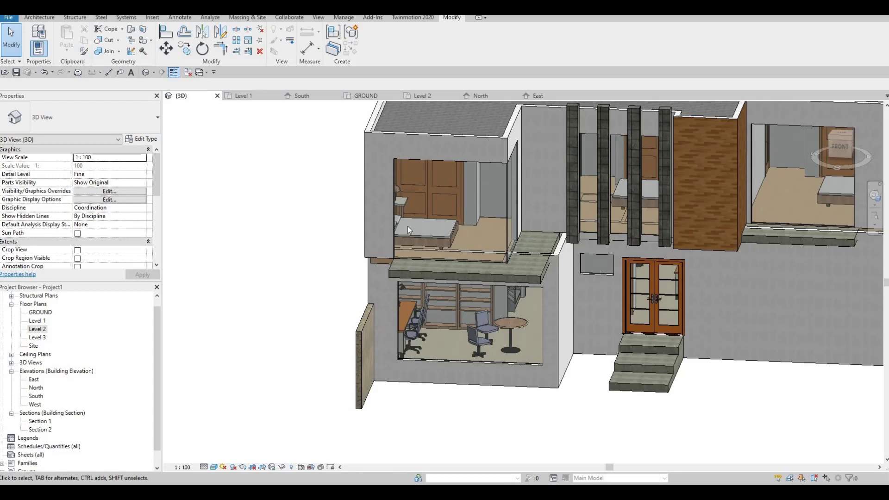
shift+middle_drag(552, 188, 578, 134)
scroll(577, 135, up, 2)
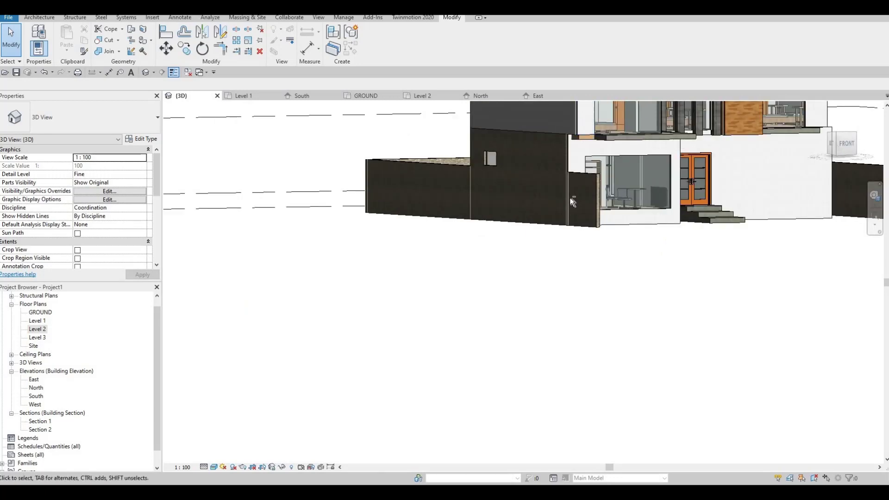
shift+middle_drag(546, 214, 501, 211)
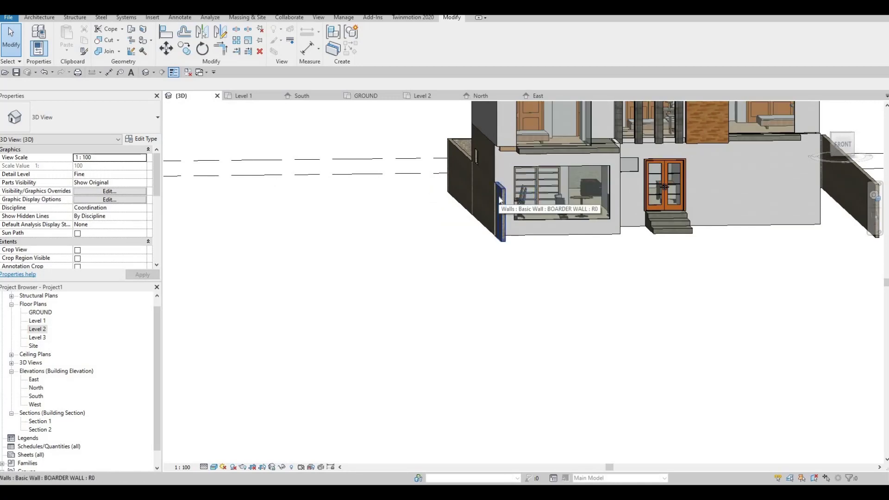
click(491, 229)
key(Delete)
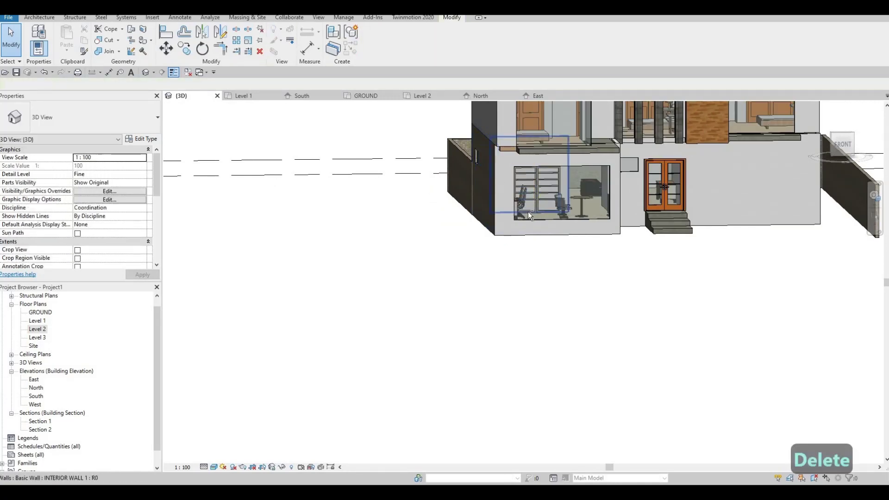
Set the underlay base level of the Level 1 floor plan to Level 2
shift+middle_drag(556, 207, 481, 196)
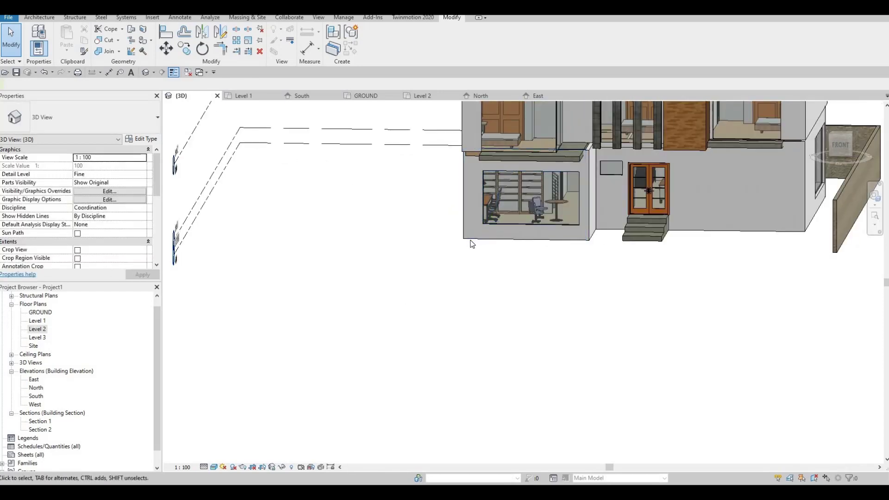
shift+middle_drag(521, 212, 512, 217)
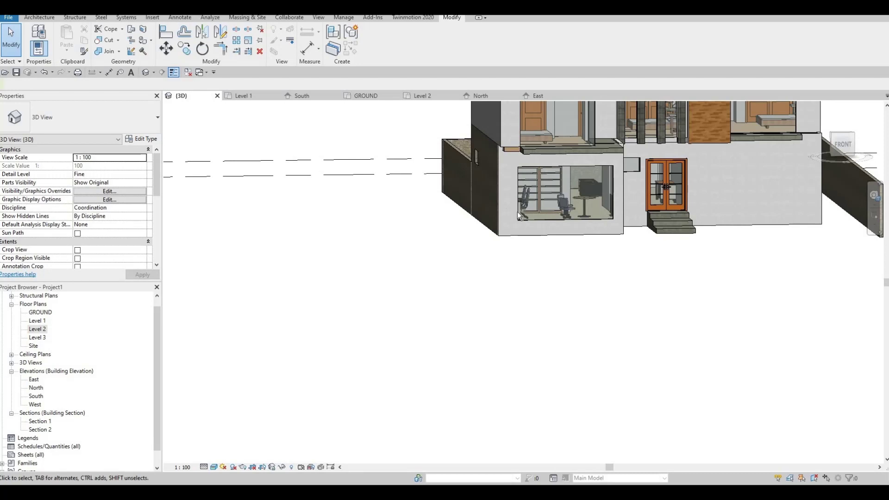
shift+middle_drag(582, 193, 462, 198)
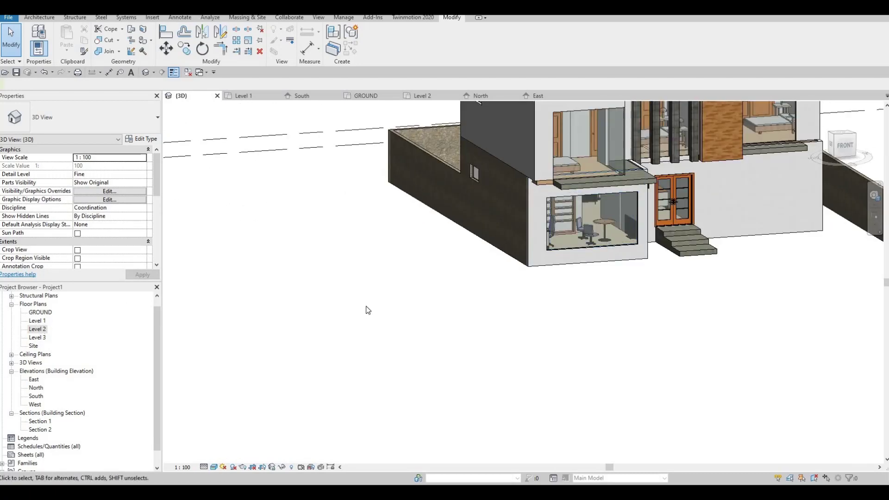
double_click(37, 320)
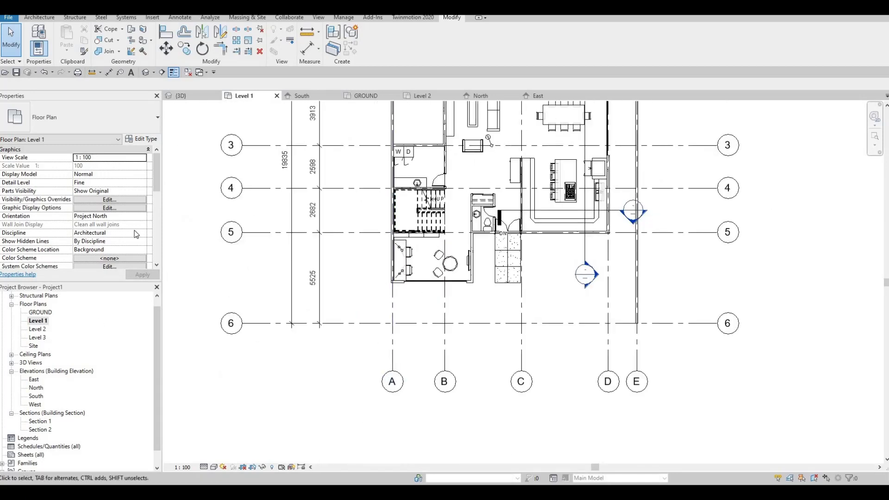
scroll(116, 236, down, 5)
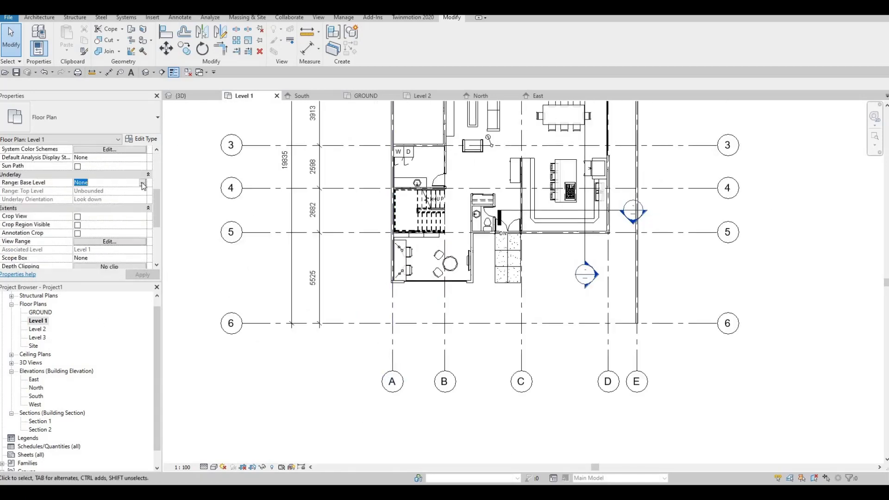
click(142, 182)
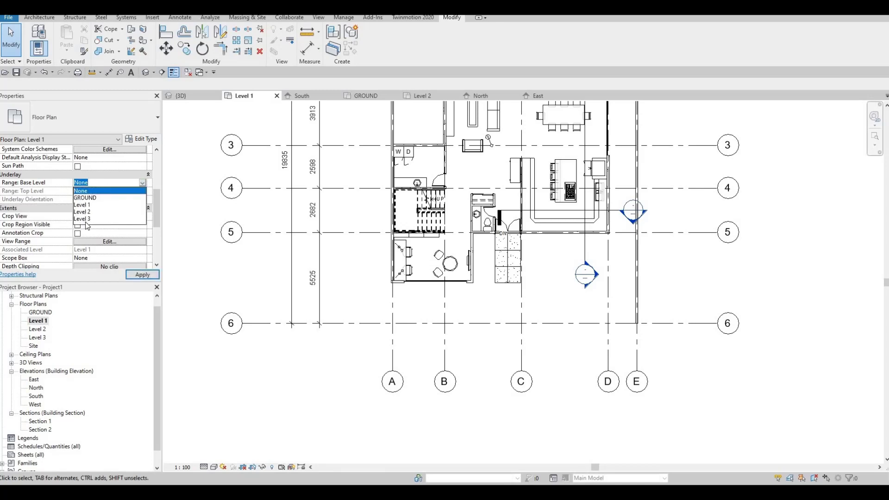
click(143, 276)
key(Escape)
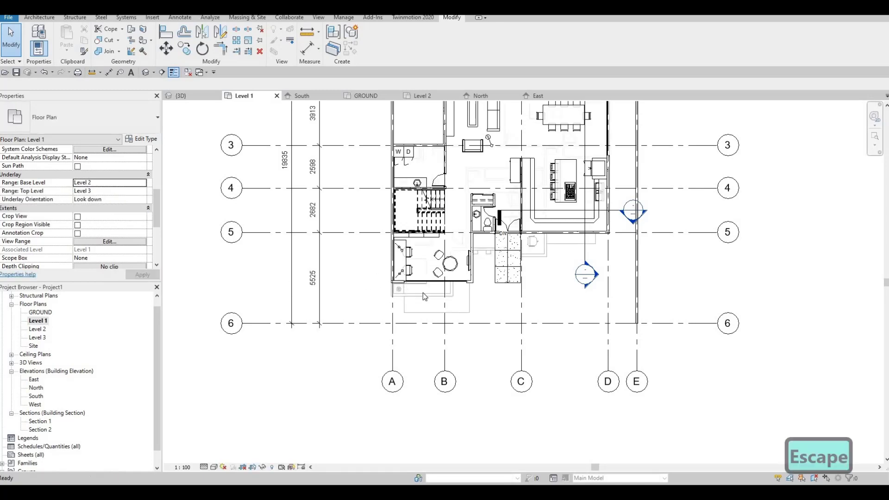
Draw three EXTERIOR WALL 1 segments forming a box about 660 by 800 mm in front of the office's southwest corner, following the Level 2 underlay
scroll(428, 297, up, 2)
scroll(432, 300, up, 2)
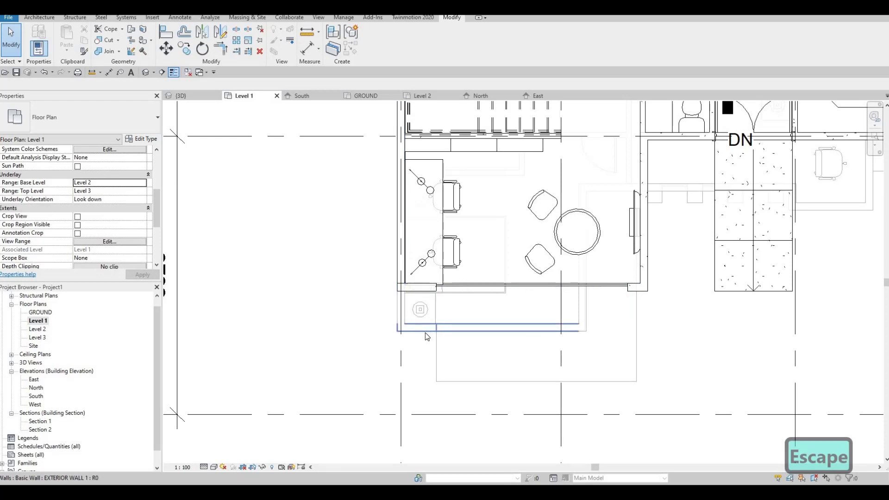
key(Escape)
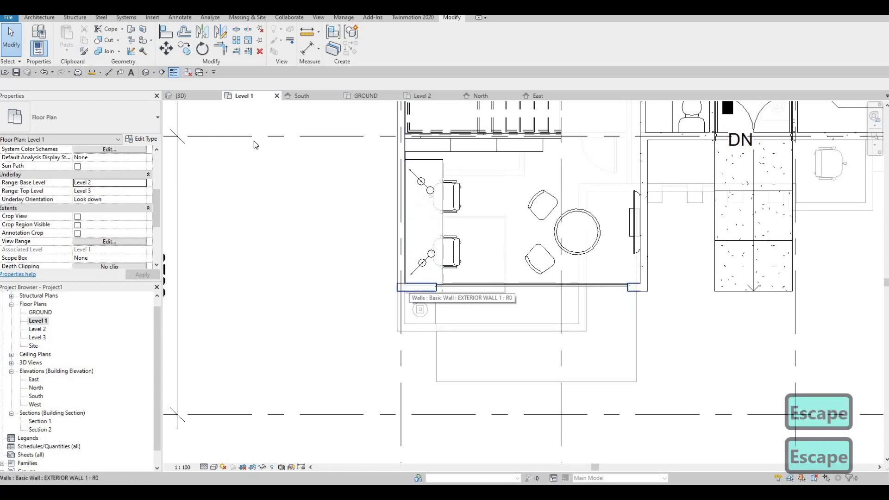
click(415, 289)
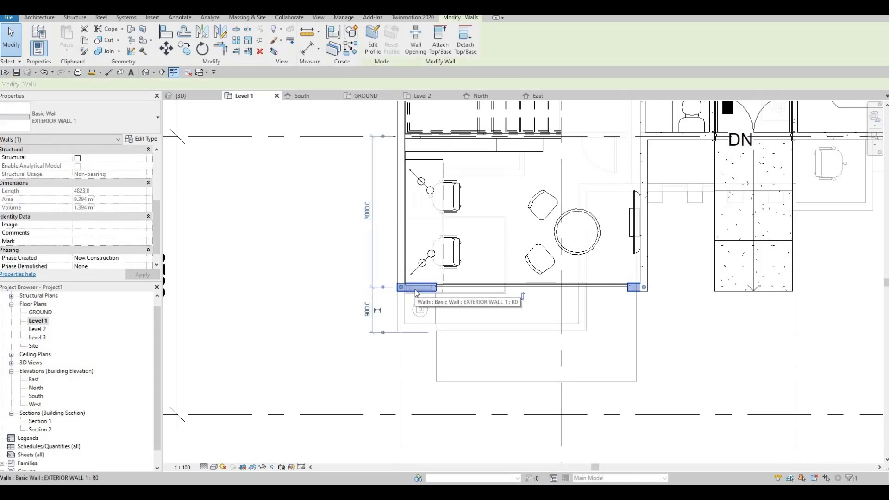
key(c)
key(s)
scroll(400, 312, up, 4)
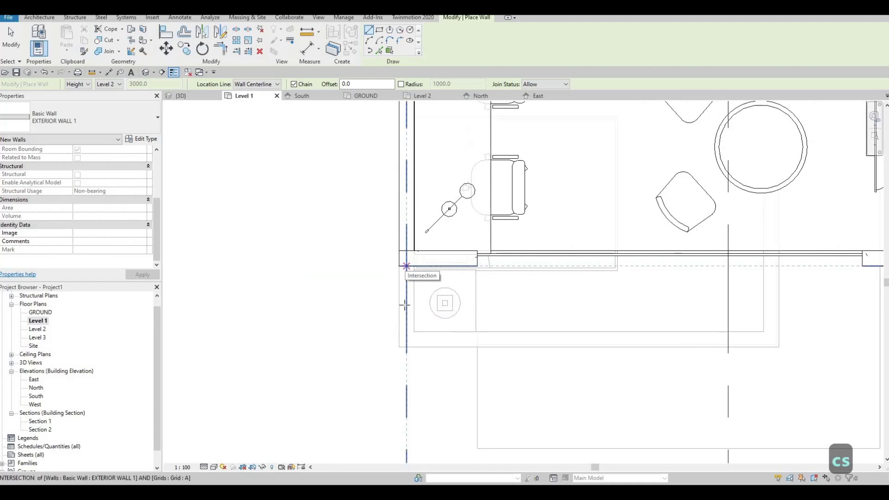
click(406, 266)
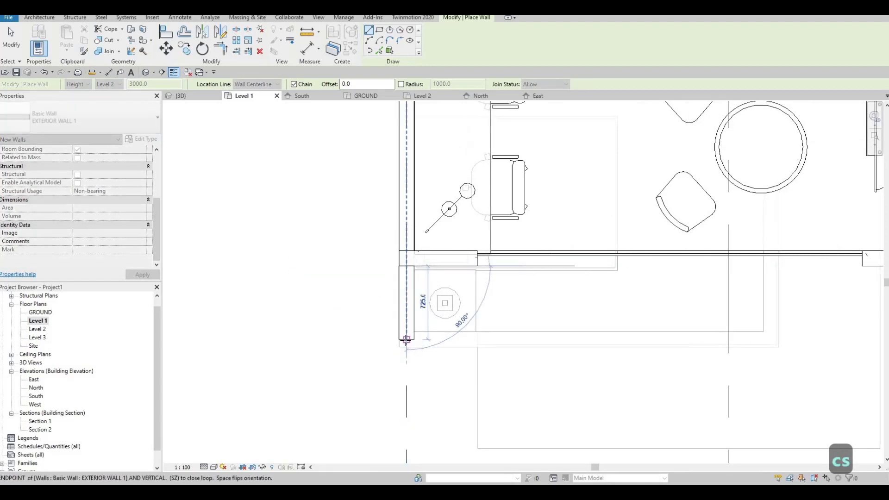
click(406, 339)
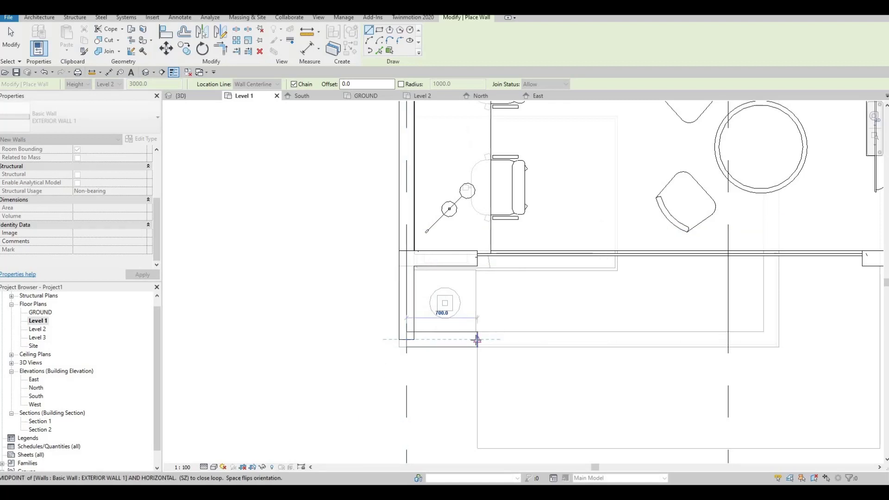
click(477, 339)
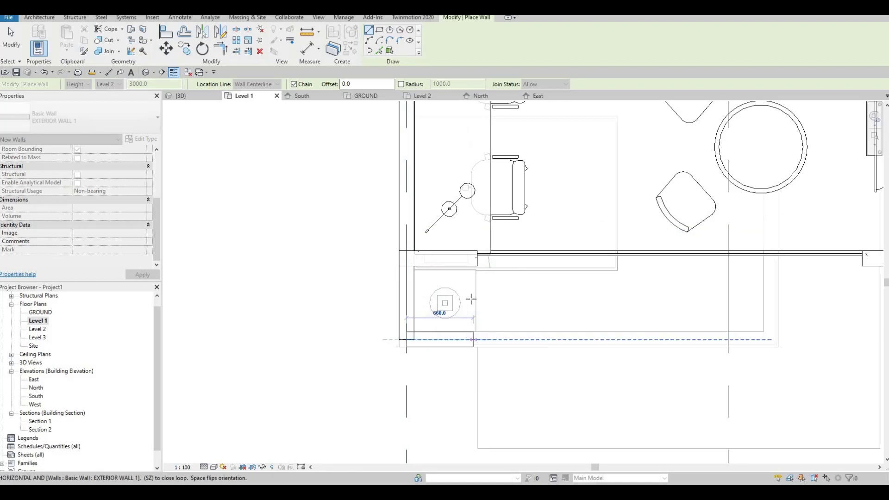
click(467, 257)
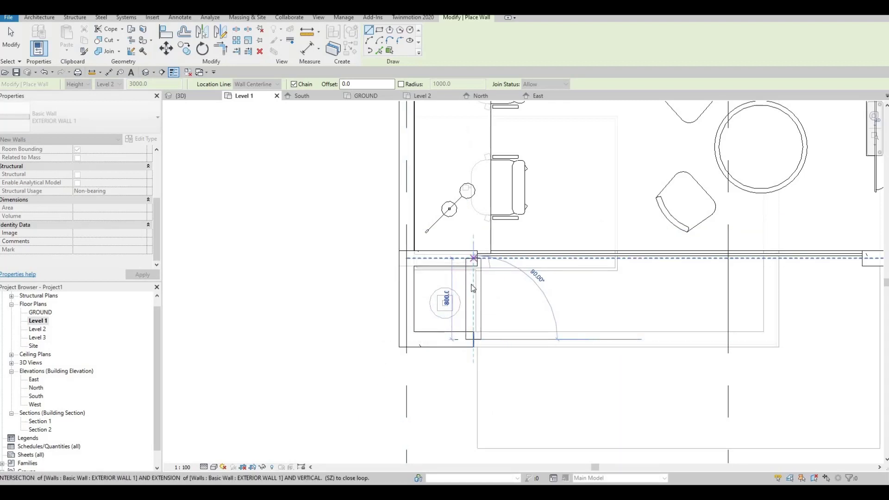
key(Escape)
key(Escape)
key(Escape)
Shorten the east wall of the new box by pulling its north end away from the office's front wall
scroll(476, 278, up, 2)
click(475, 258)
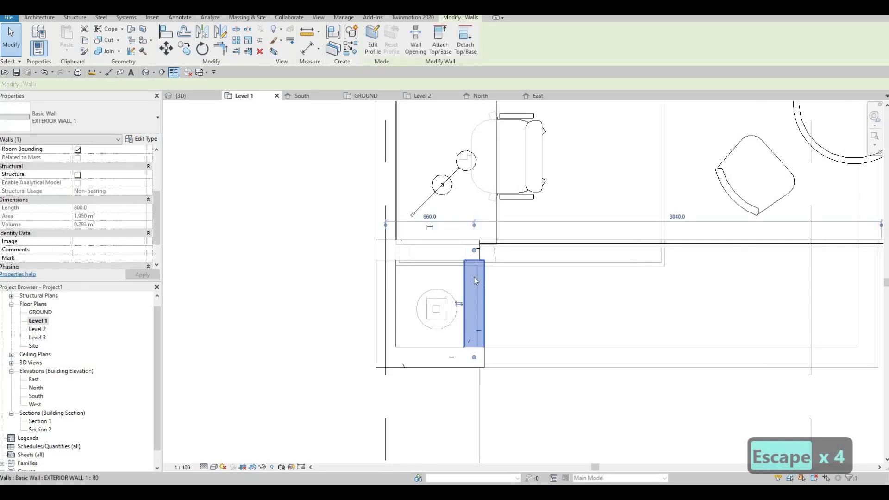
drag(475, 261, 476, 277)
key(Escape)
key(Escape)
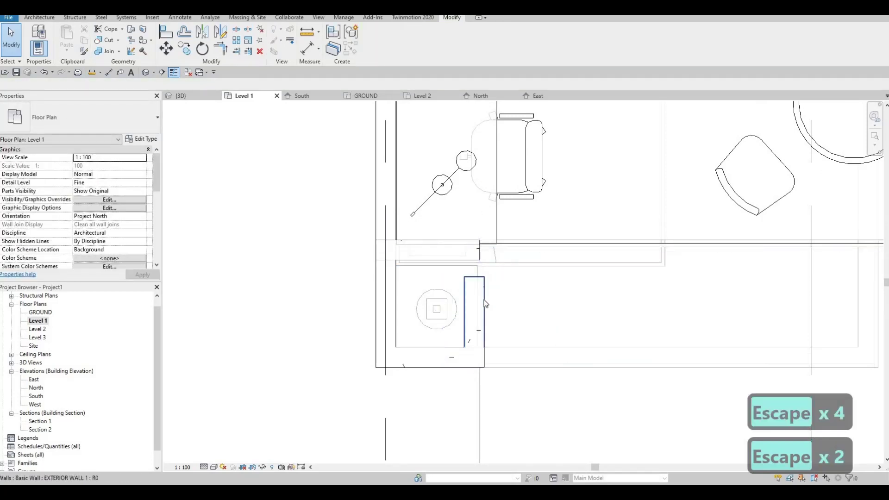
Align the outer face of the box's east wall with the window opening edge in the office's front wall
key(a)
key(l)
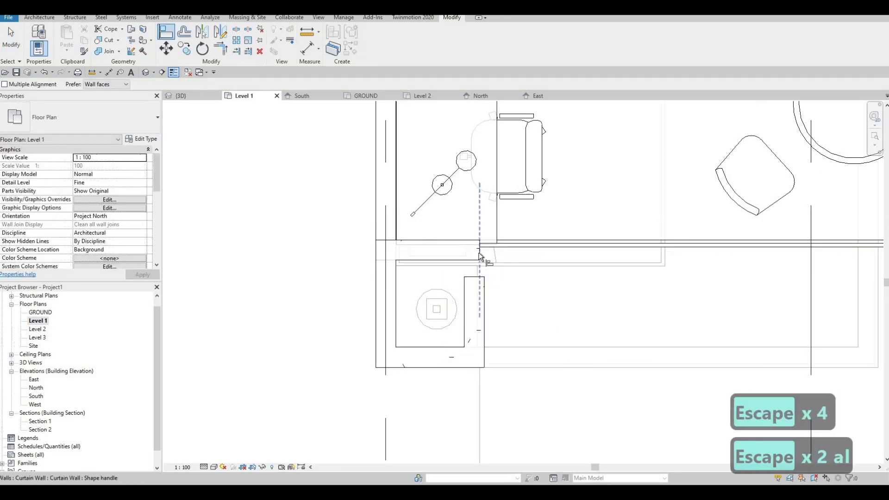
click(483, 310)
key(Escape)
key(Escape)
key(Escape)
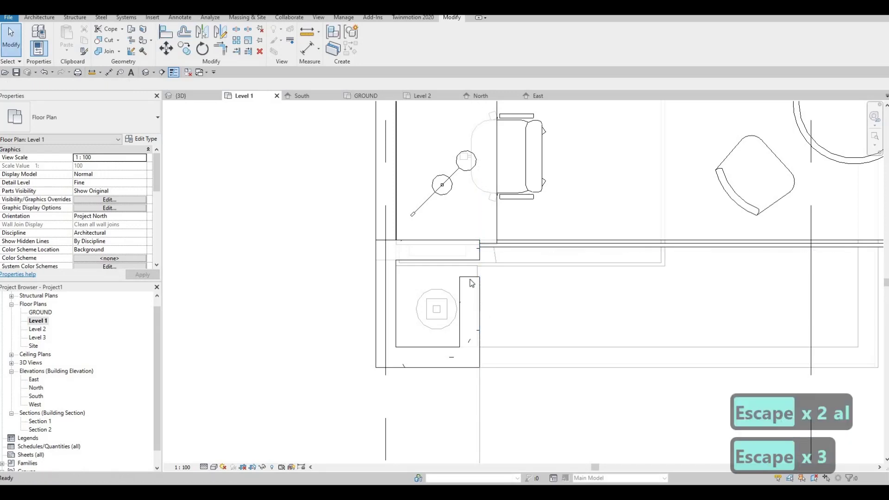
Extend the north end of the box's east wall back to the office's front wall
click(470, 278)
drag(470, 278, 349, 298)
key(Escape)
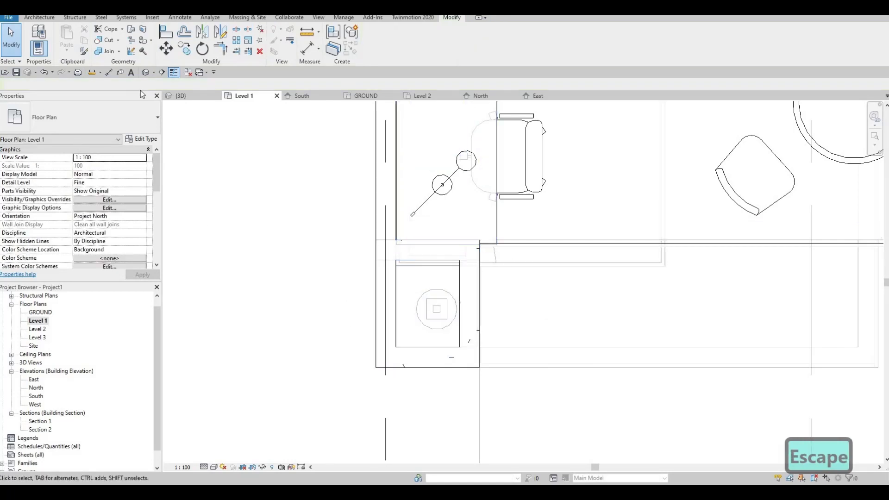
Set the base constraint of the three new box walls to GROUND in the 3D view
click(147, 72)
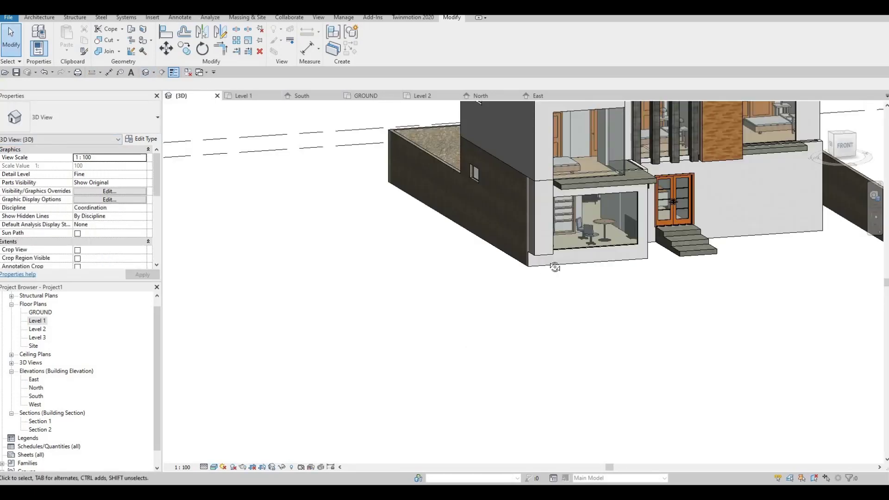
shift+middle_drag(558, 266, 579, 242)
click(578, 242)
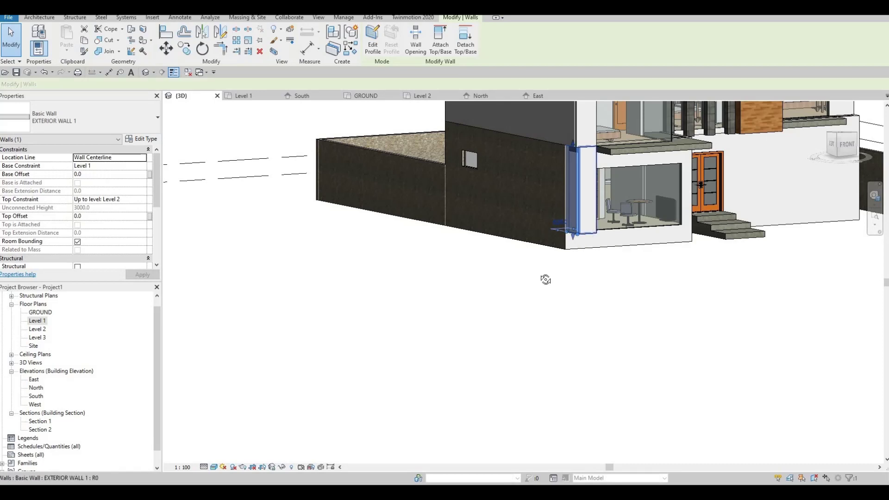
ctrl+click(594, 232)
scroll(594, 232, up, 3)
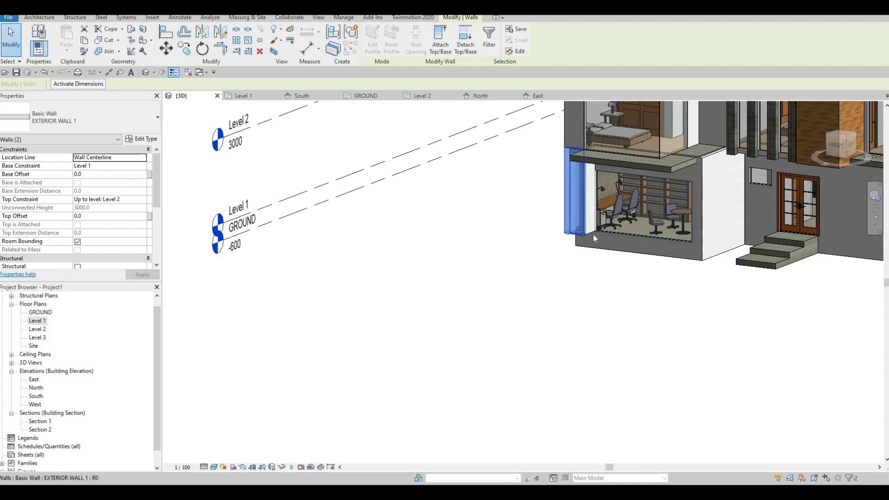
scroll(593, 234, up, 3)
ctrl+click(592, 217)
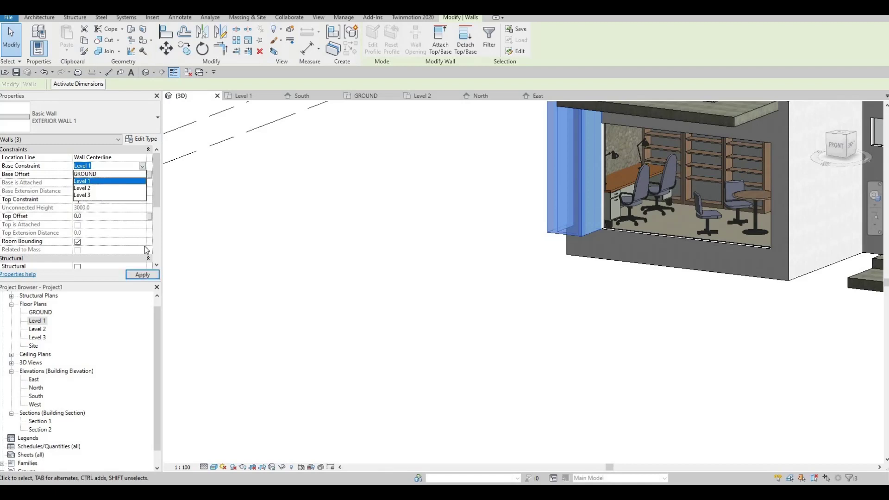
key(Up)
click(143, 274)
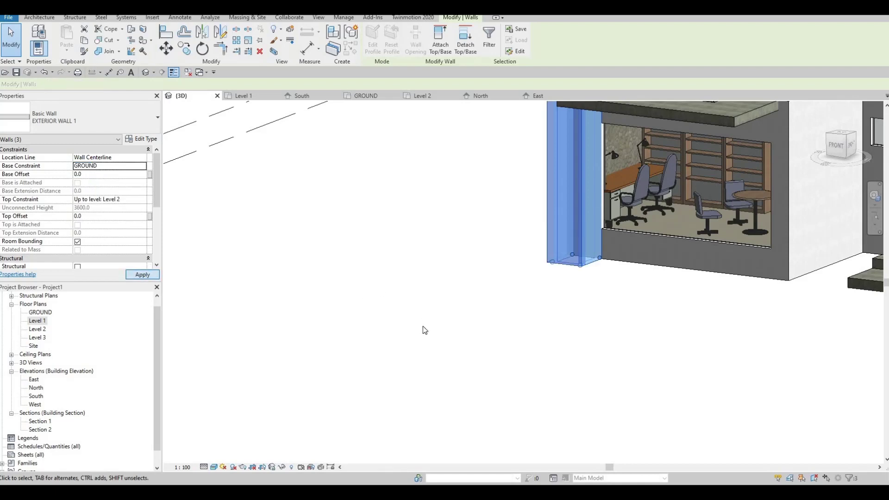
Examine the new corner column, balcony slab and upper front facade from several angles in the 3D view
key(Escape)
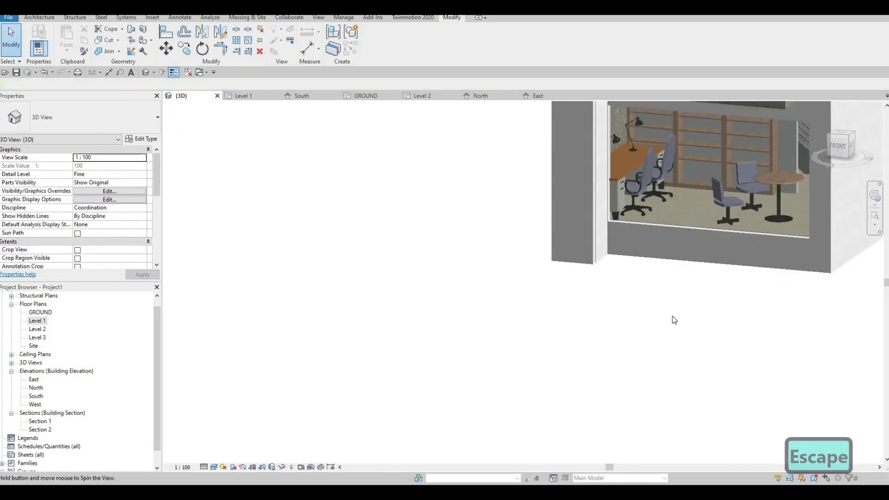
scroll(672, 316, down, 4)
shift+middle_drag(695, 317, 491, 273)
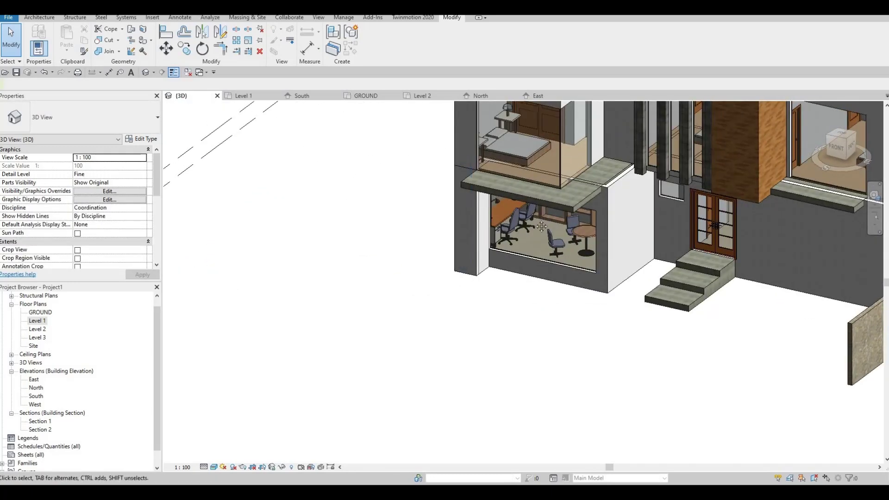
scroll(504, 267, up, 3)
shift+middle_drag(491, 316, 402, 156)
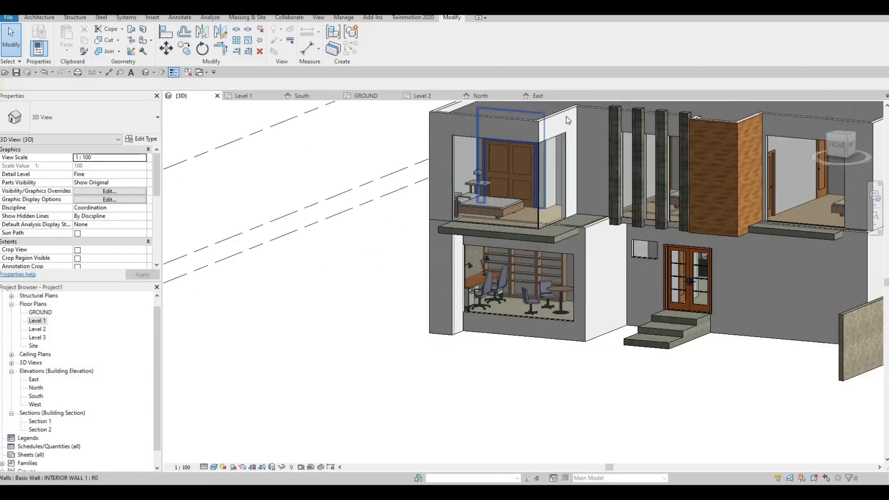
shift+middle_drag(436, 183, 443, 145)
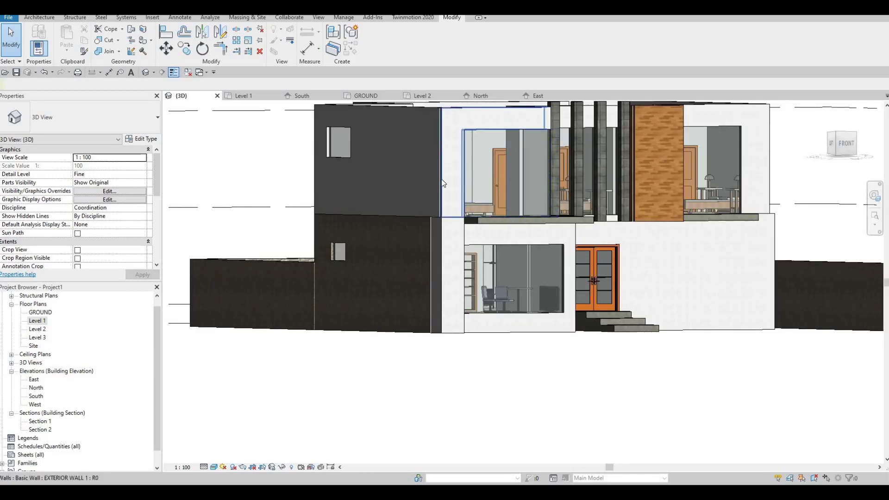
shift+middle_drag(451, 241, 413, 187)
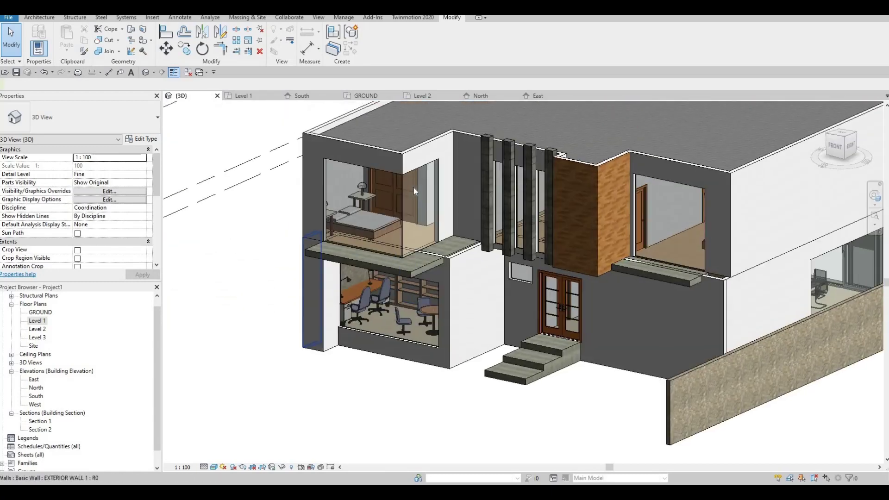
shift+middle_drag(430, 146, 458, 99)
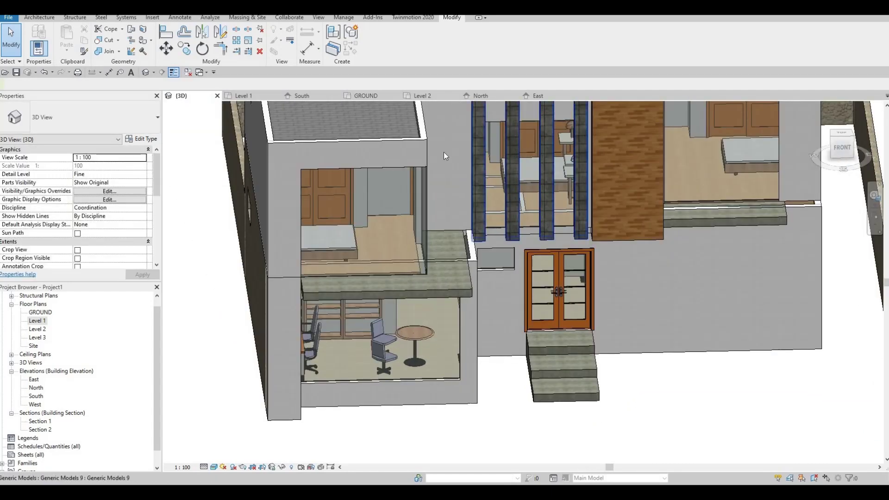
shift+middle_drag(443, 156, 438, 173)
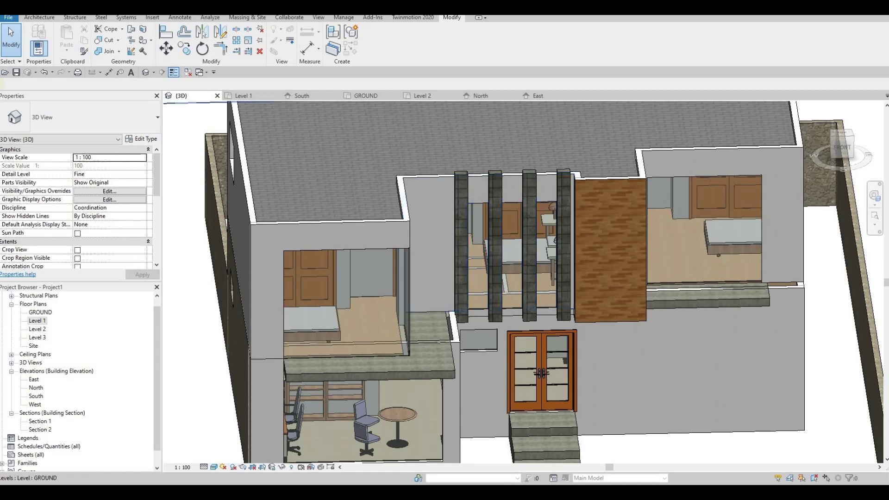
In the South elevation, choose the front face of the recessed upper-floor wall behind the vertical fins for Split Face
double_click(35, 397)
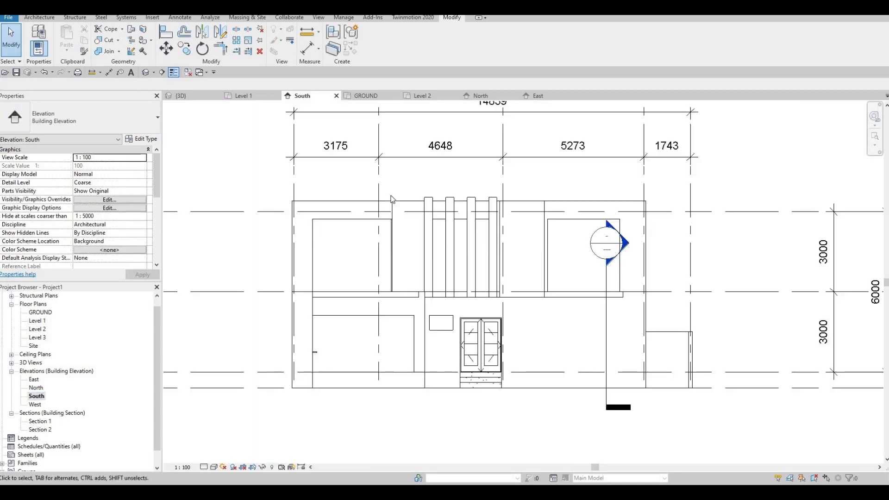
key(Escape)
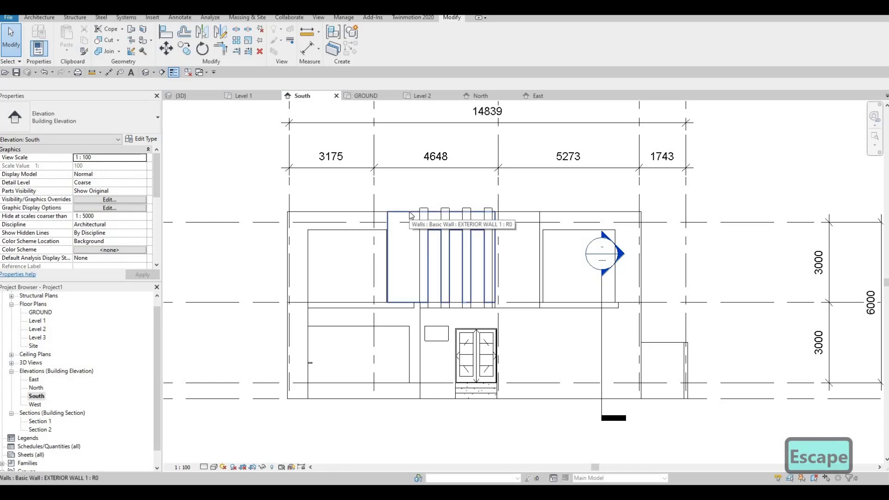
scroll(407, 213, up, 2)
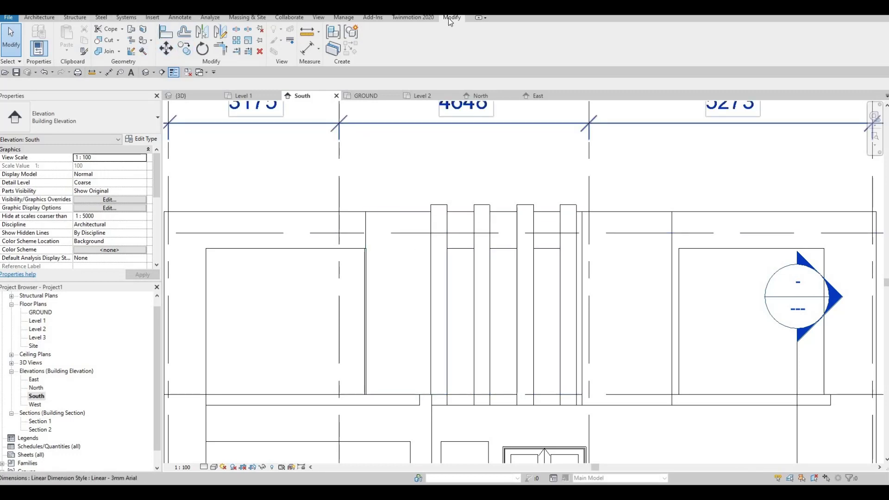
click(143, 30)
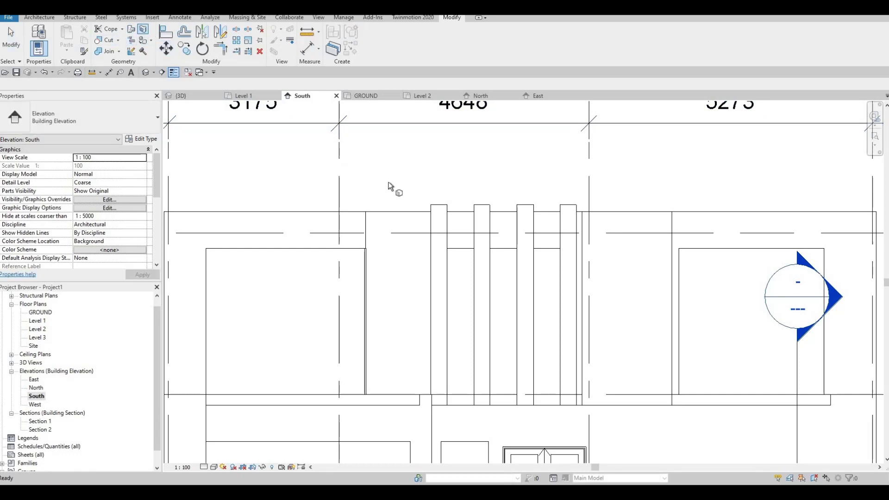
click(401, 212)
click(263, 395)
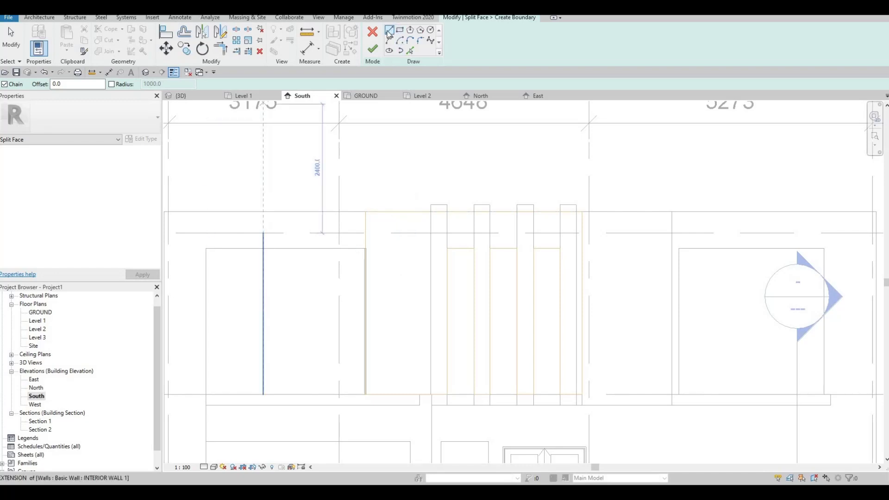
Split the wall face with a vertical line along the westernmost fin's outer edge, from the wall's top edge to its base
click(389, 31)
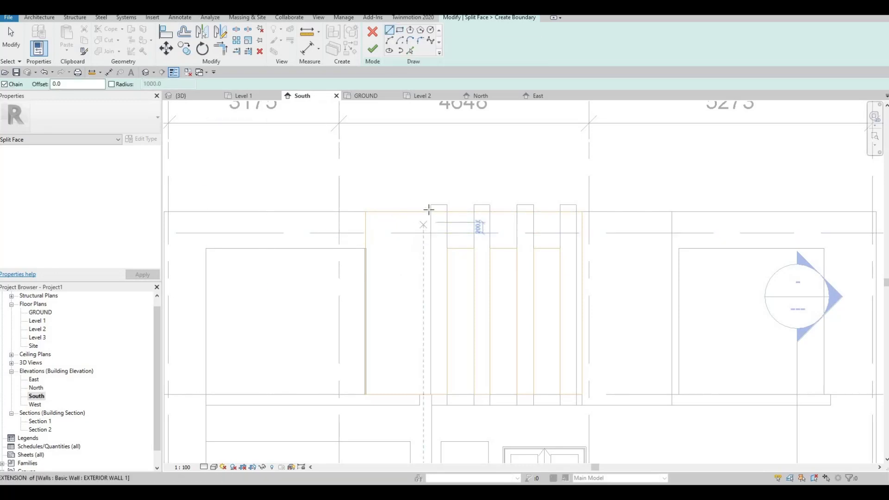
click(429, 211)
scroll(425, 228, up, 5)
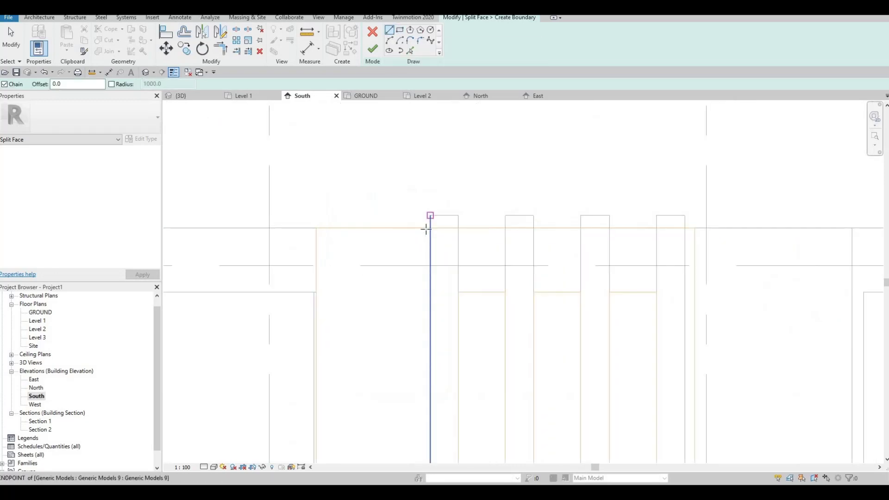
scroll(411, 248, down, 3)
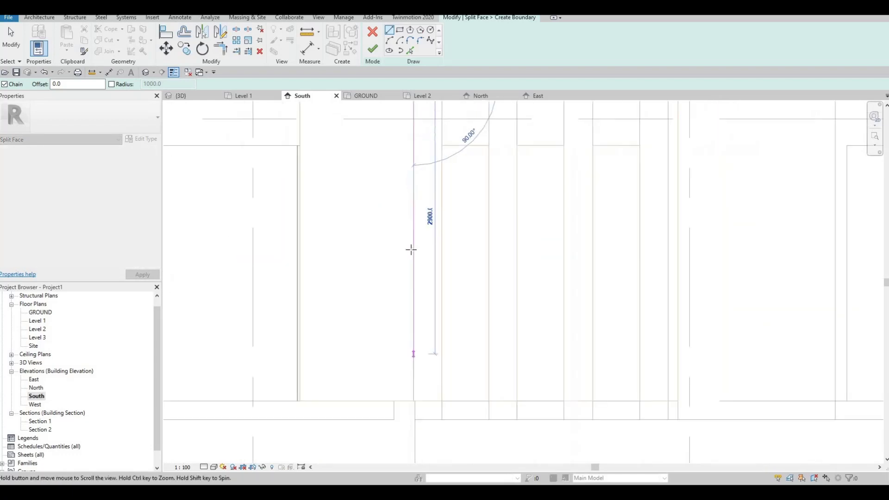
scroll(415, 242, up, 3)
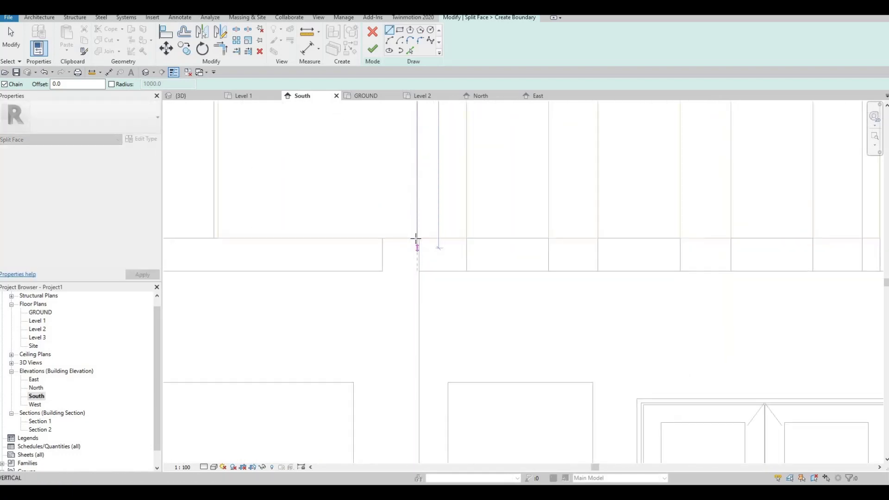
click(373, 235)
scroll(375, 222, down, 3)
key(Escape)
key(Escape)
key(Escape)
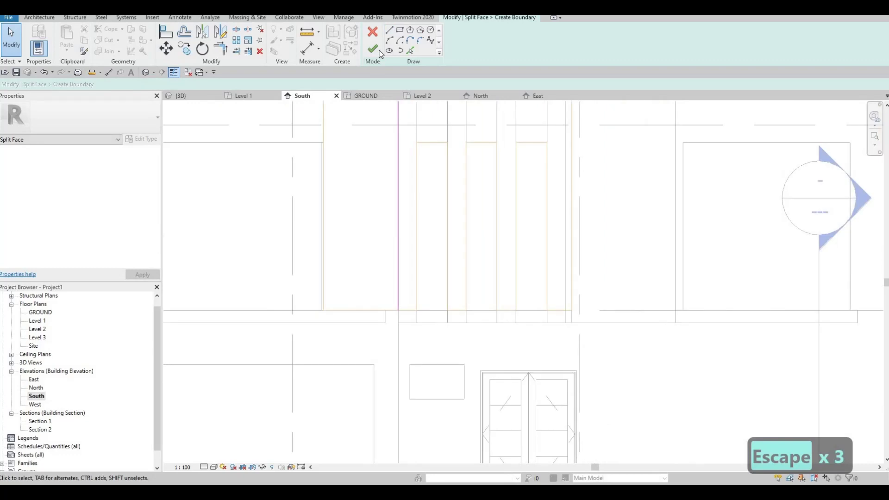
middle_drag(323, 159, 331, 255)
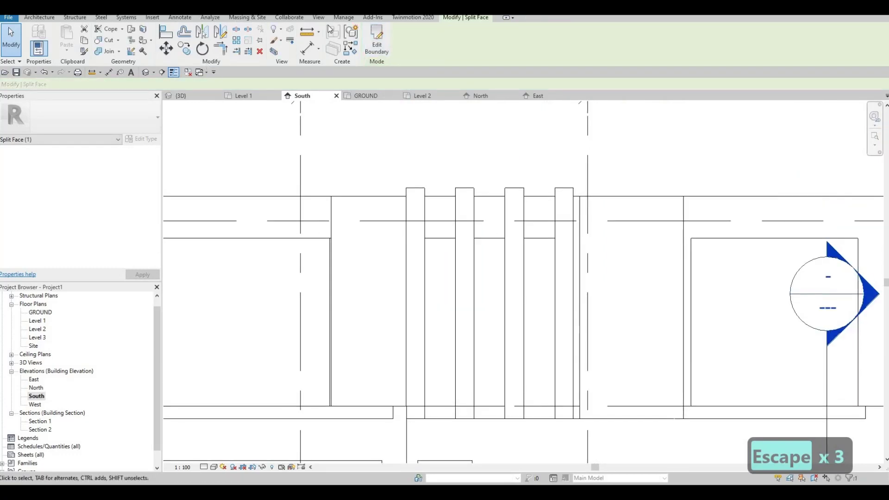
Paint the split wall region west of the vertical fins with the Wood - Teak material
click(143, 40)
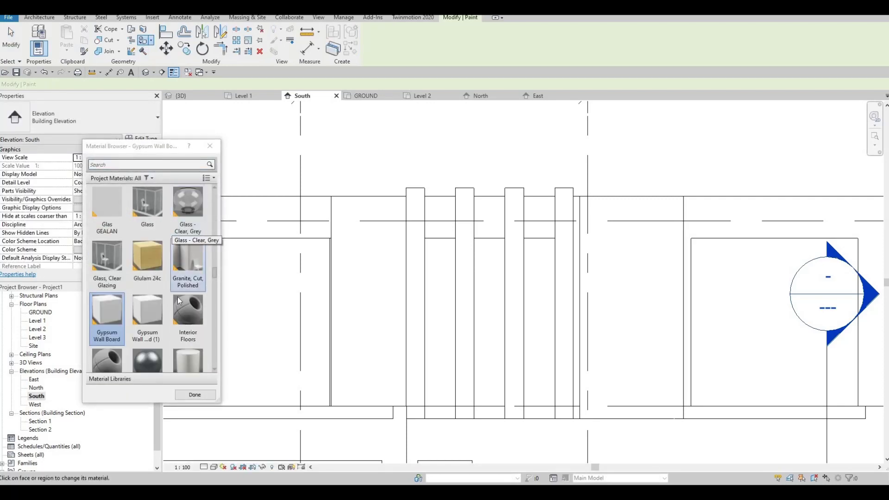
scroll(180, 300, down, 10)
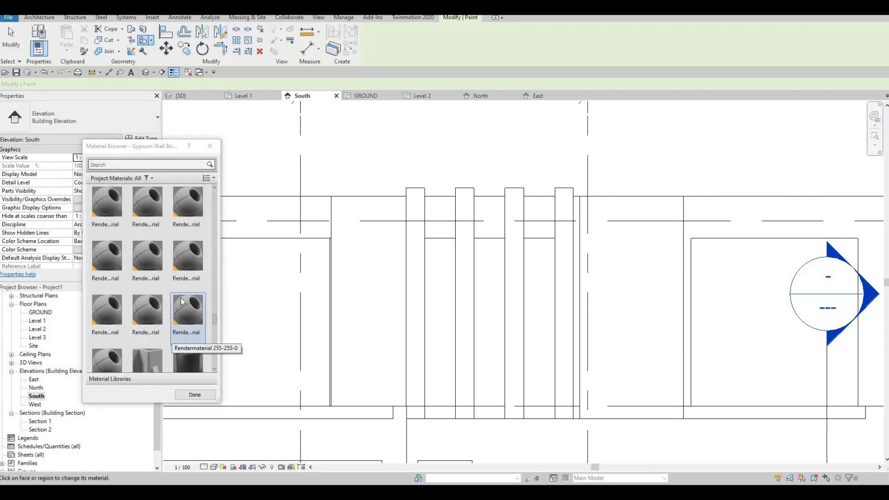
scroll(658, 284, down, 2)
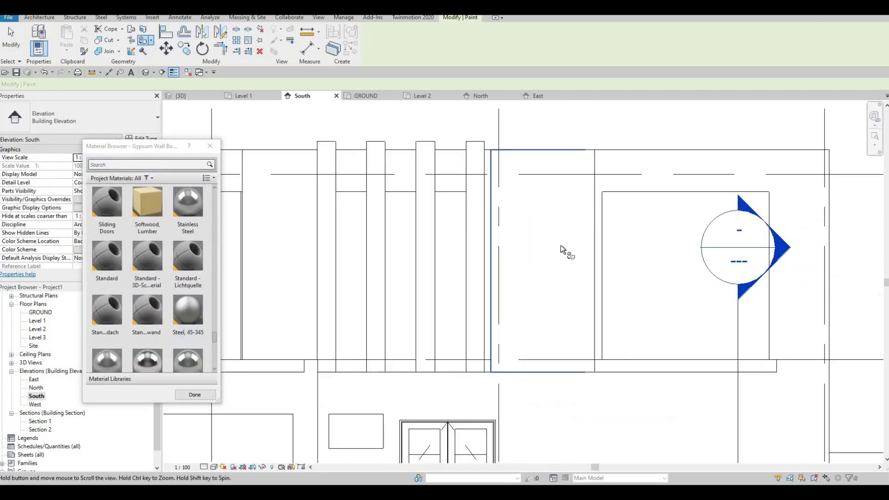
scroll(182, 298, down, 5)
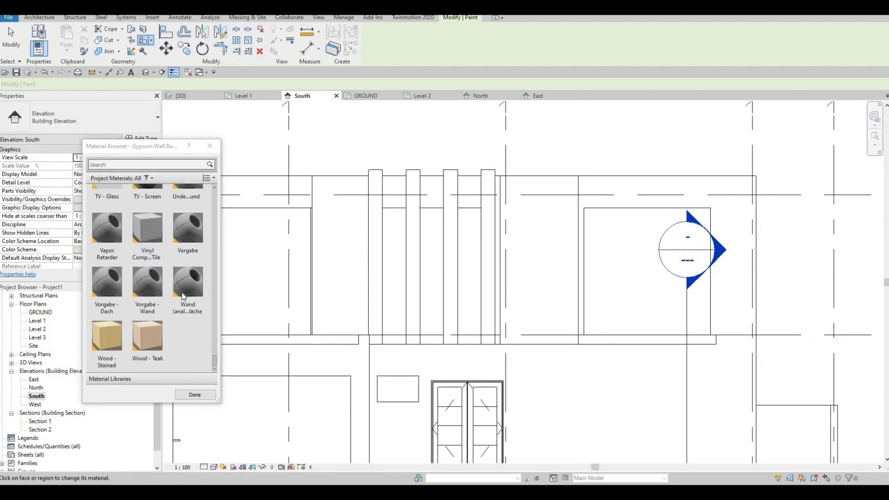
click(155, 334)
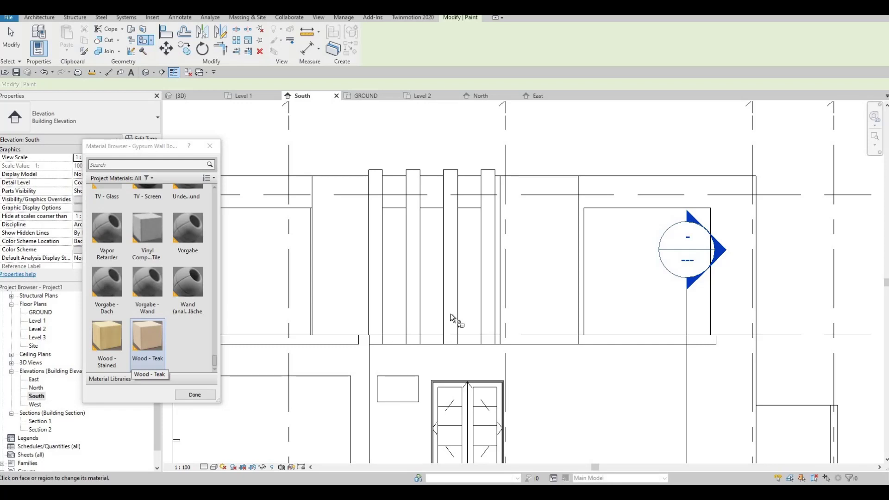
click(339, 307)
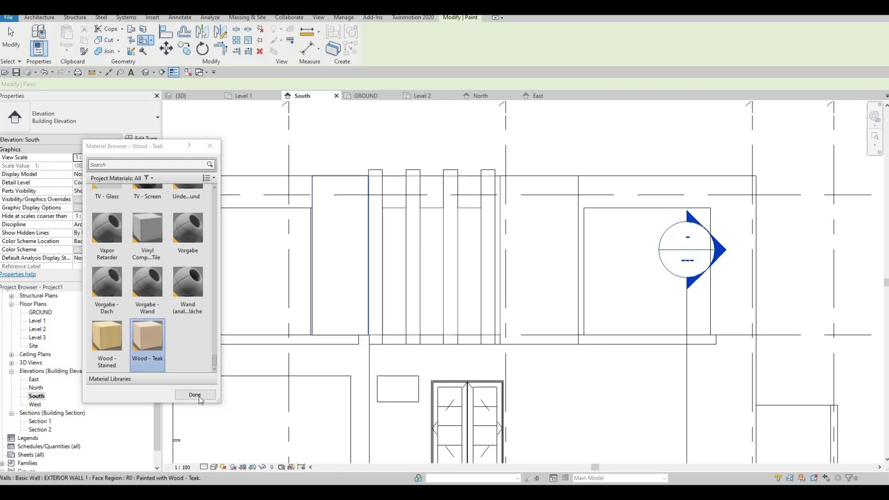
key(Escape)
key(Escape)
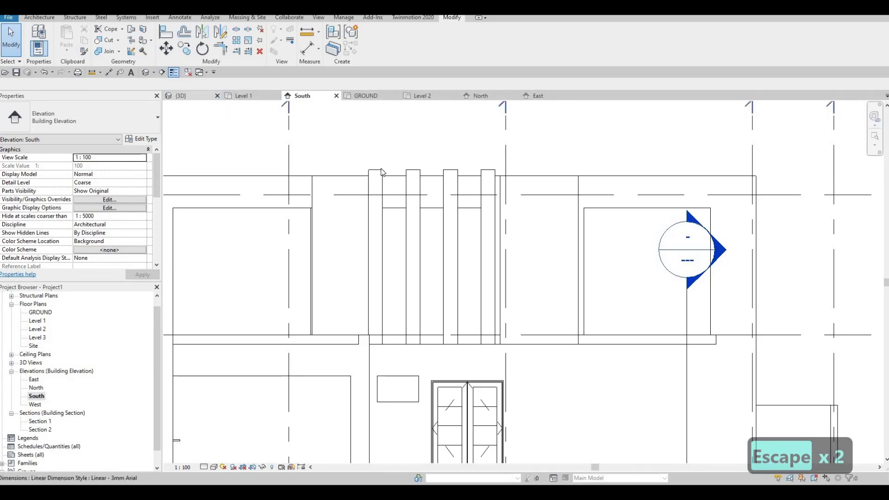
Examine the painted teak panel and the ground-floor office corner column from several angles in the 3D view
click(180, 95)
shift+middle_drag(378, 152, 503, 168)
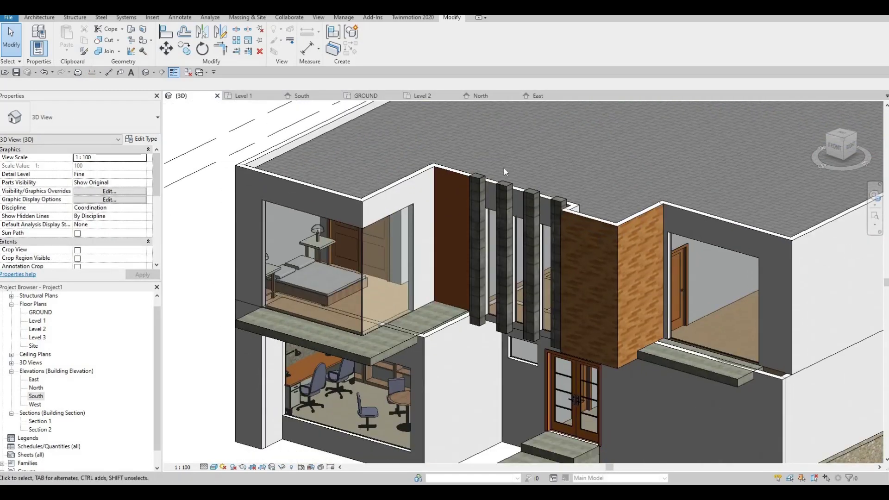
scroll(482, 139, up, 5)
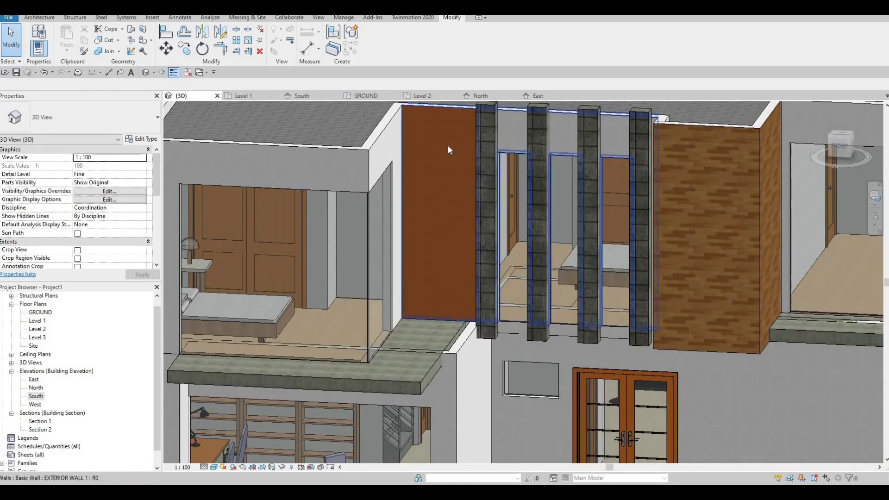
scroll(419, 151, down, 6)
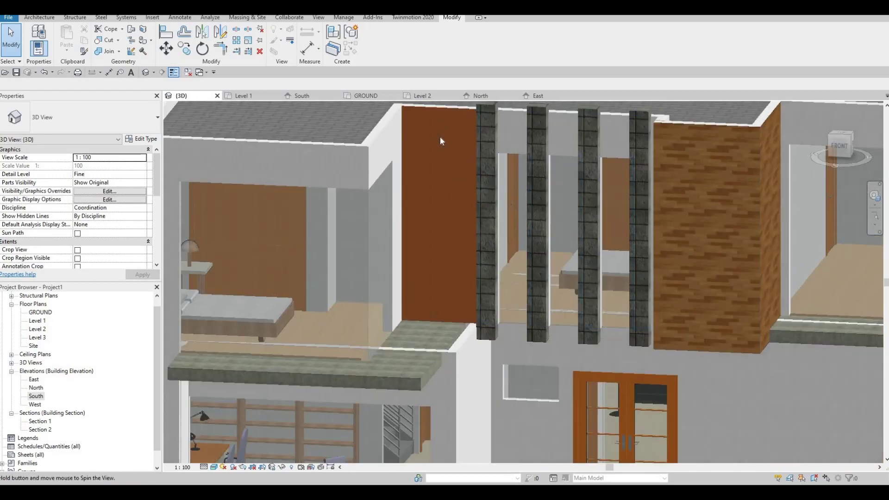
scroll(387, 174, down, 3)
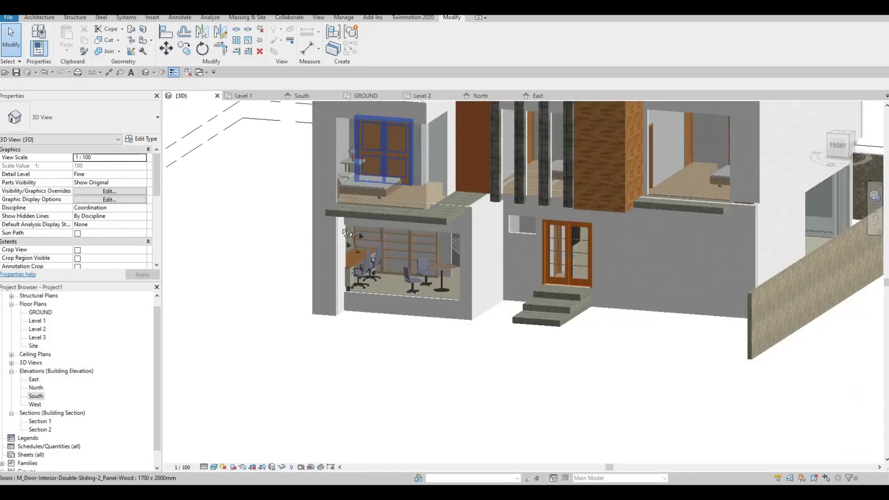
shift+middle_drag(327, 237, 418, 118)
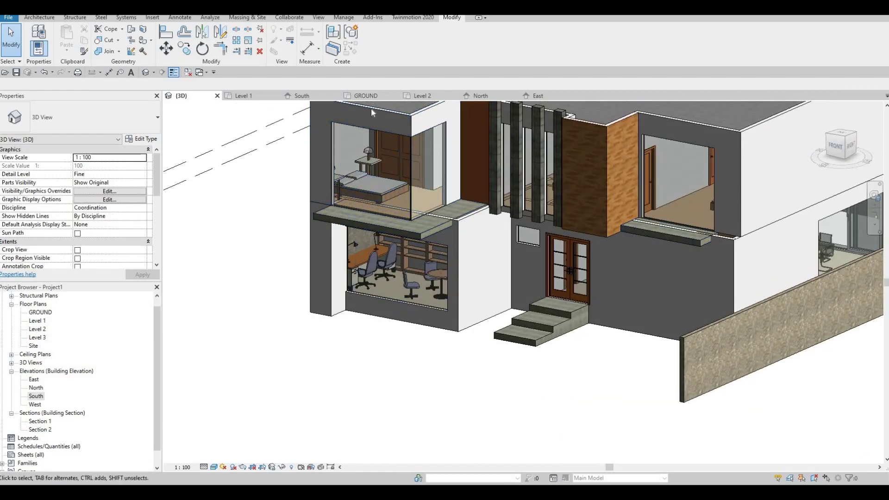
shift+middle_drag(313, 282, 321, 273)
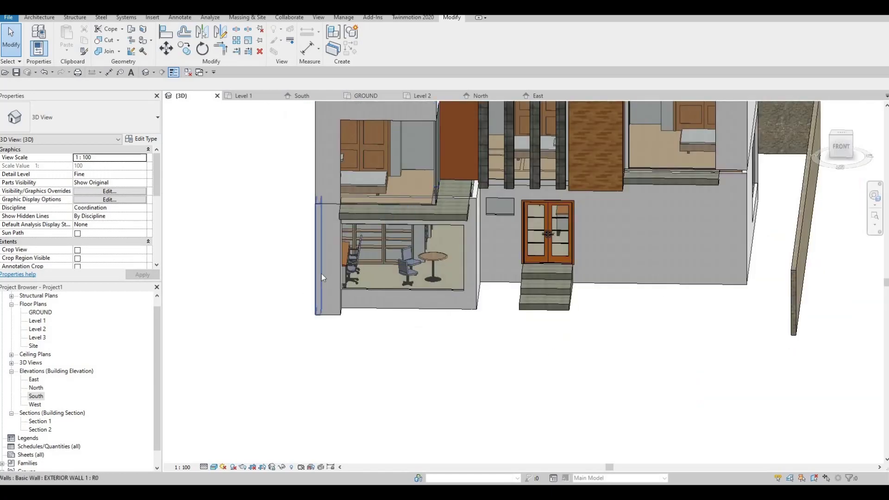
shift+middle_drag(270, 235, 344, 264)
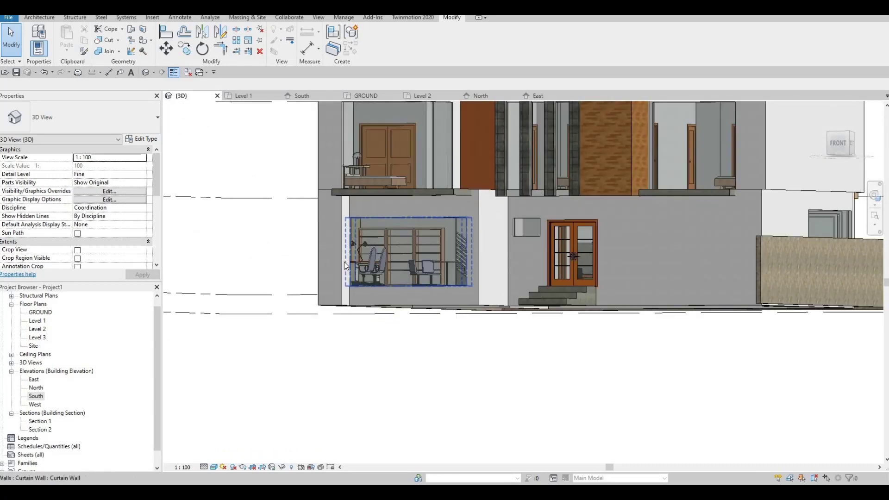
shift+middle_drag(301, 301, 284, 312)
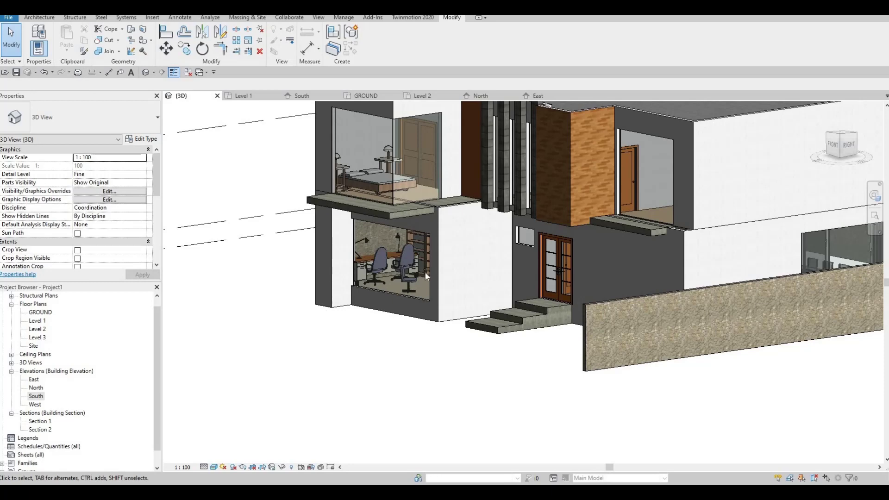
key(Escape)
key(Escape)
shift+middle_drag(373, 327, 338, 296)
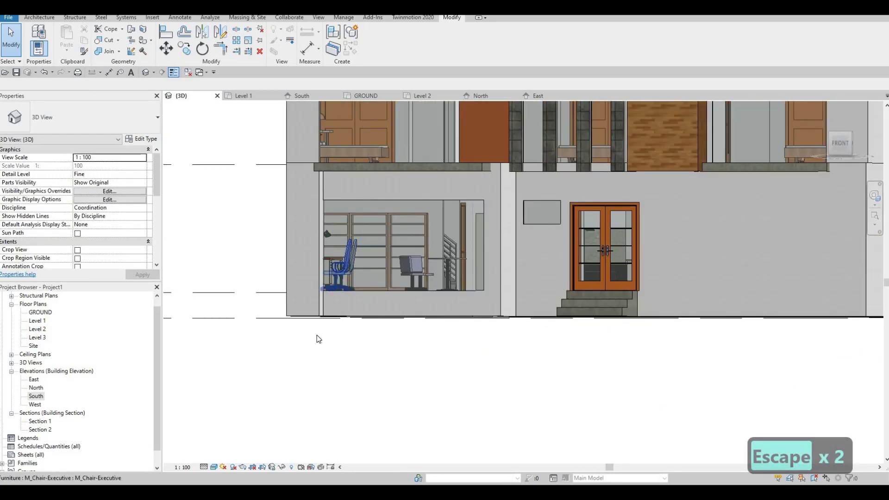
mouse_move(318, 339)
shift+middle_down()
mouse_move(240, 369)
mouse_move(232, 363)
mouse_move(313, 324)
shift+middle_up()
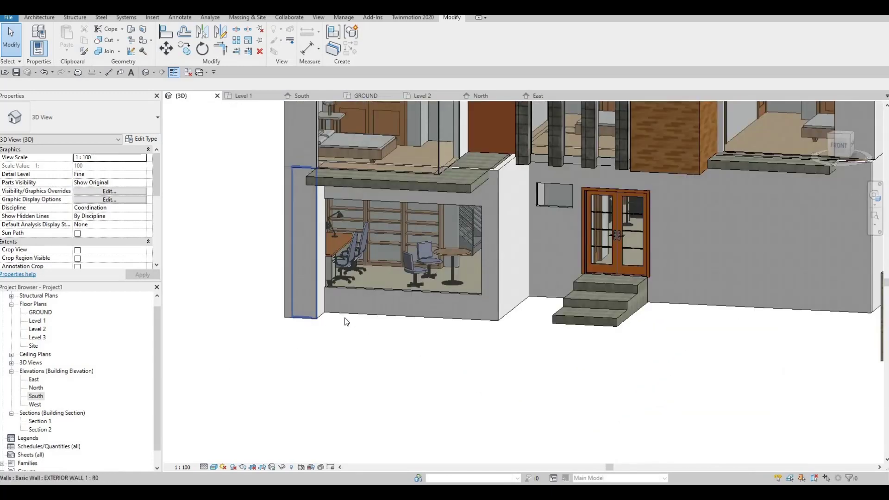
Examine the whole front facade in the 3D view, from the upper-floor corner window down to the ground-floor office column
shift+middle_drag(508, 361, 599, 330)
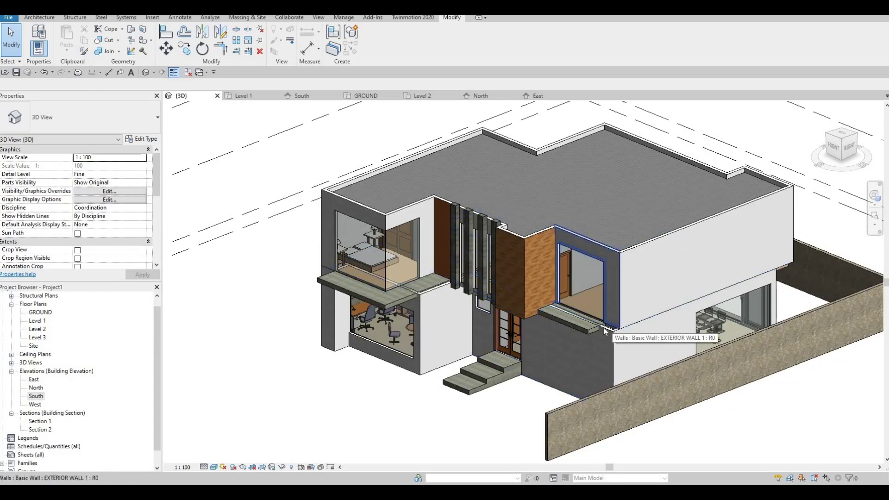
shift+middle_drag(598, 338, 562, 291)
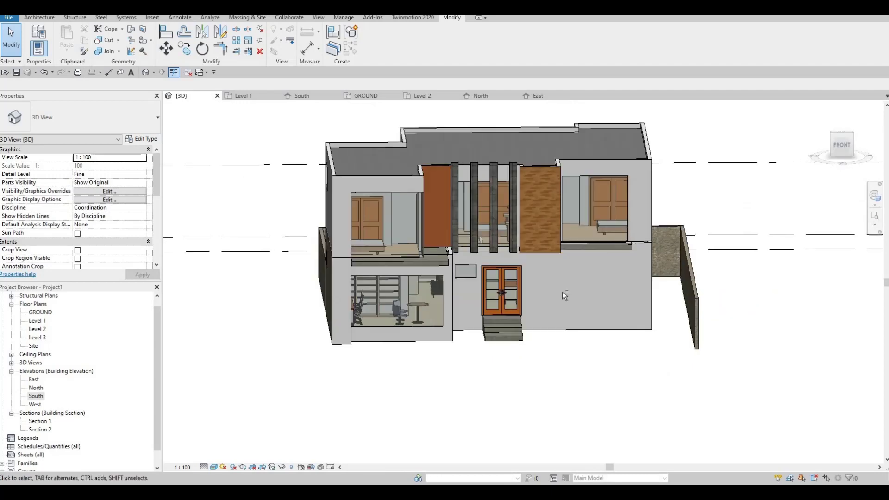
shift+middle_drag(465, 303, 386, 209)
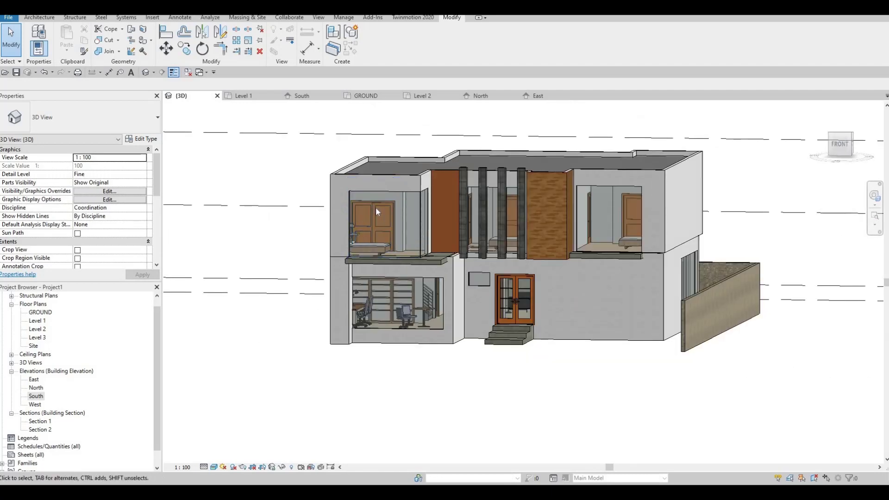
scroll(375, 207, up, 2)
scroll(374, 207, up, 3)
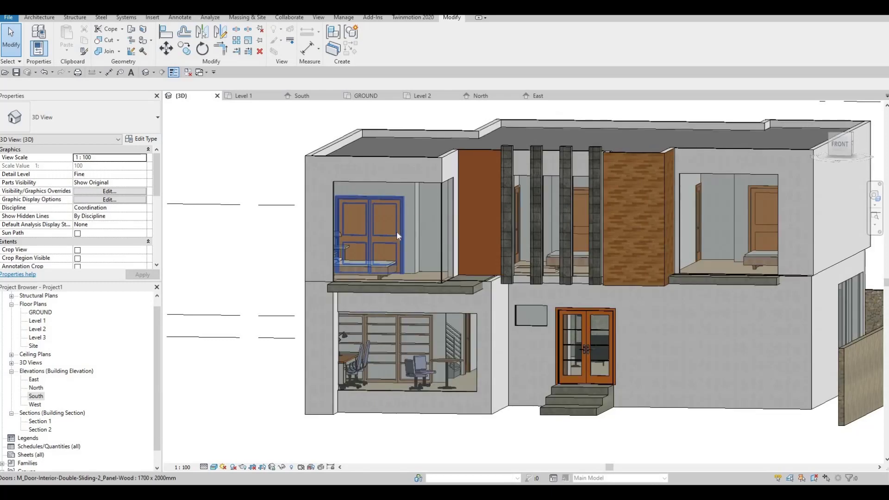
shift+middle_drag(370, 271, 354, 257)
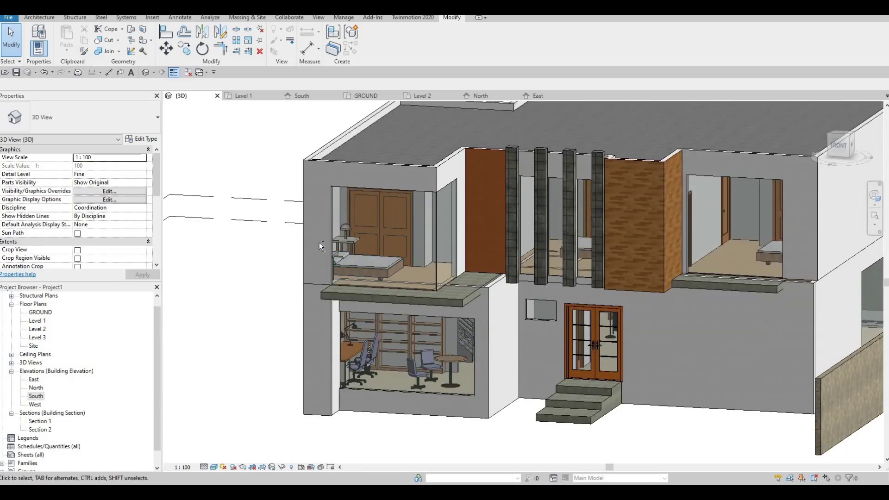
shift+middle_drag(272, 284, 302, 235)
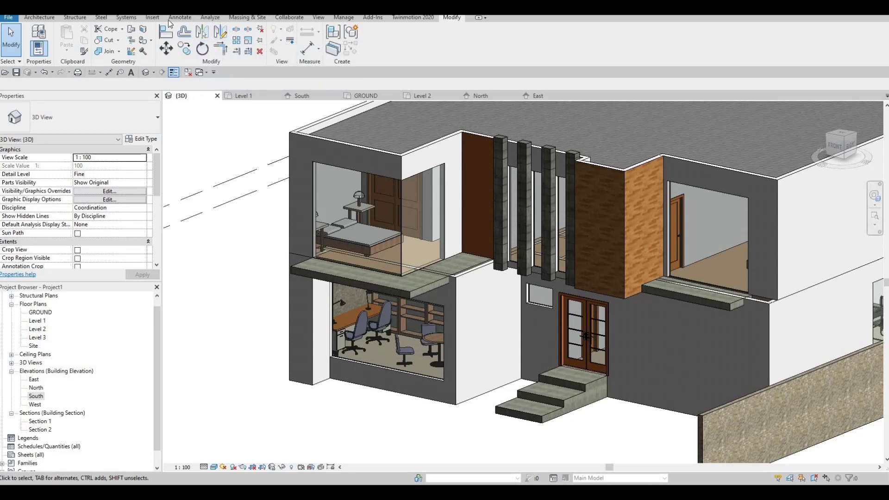
Paint the front and inner side faces of the ground-floor office corner column with the Wood - Stained material
click(144, 40)
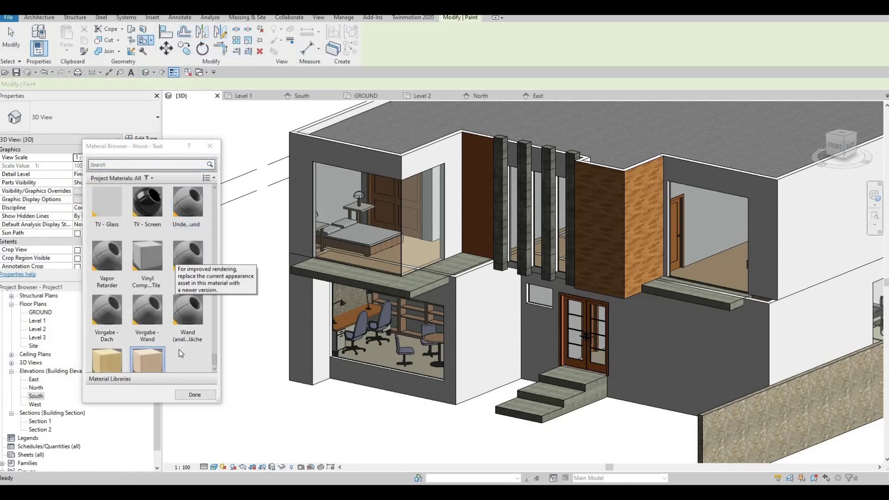
scroll(179, 349, down, 1)
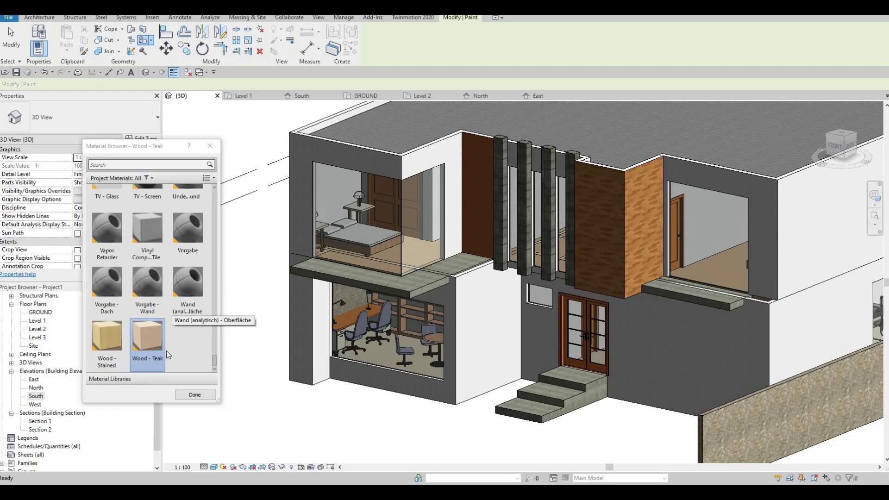
click(107, 345)
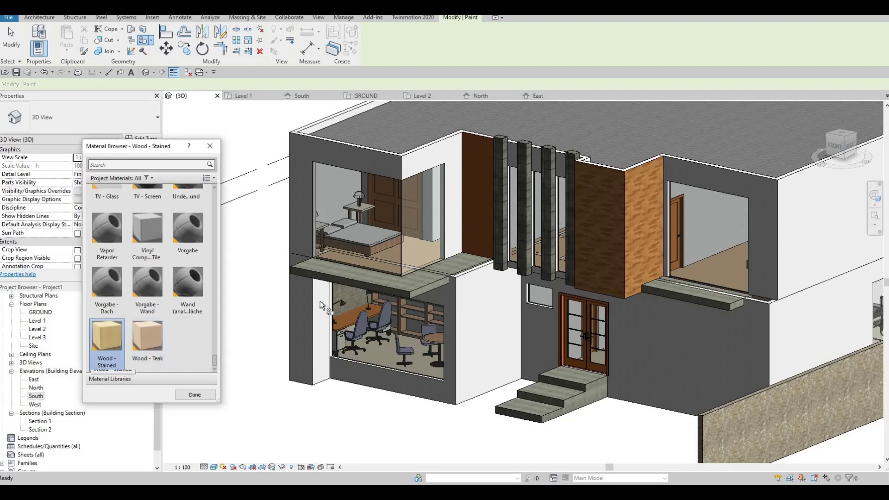
click(313, 334)
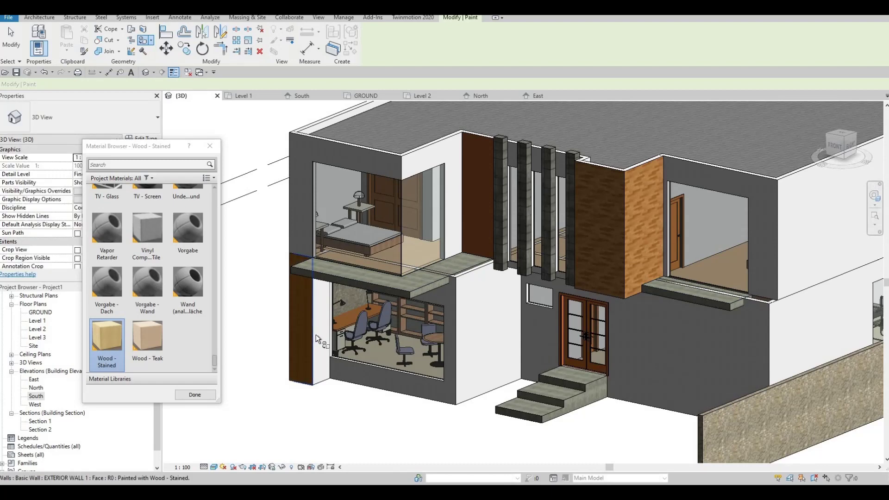
click(321, 377)
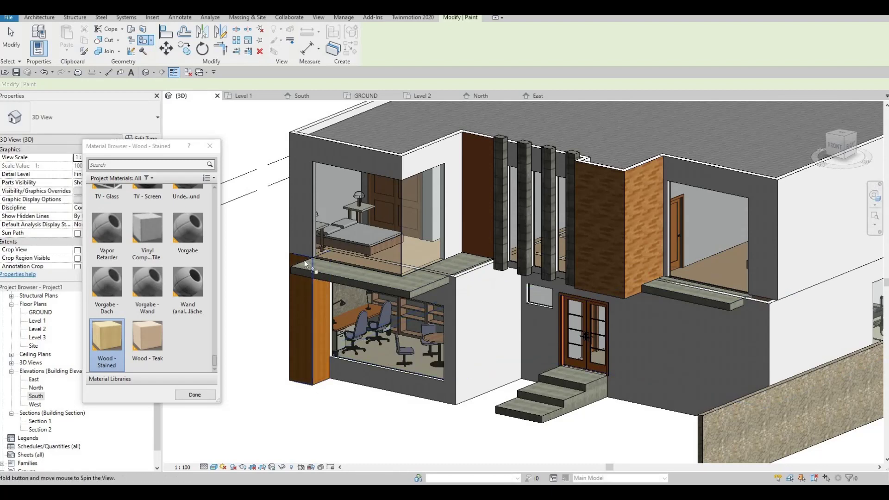
Paint the front and return faces around the upper-floor corner window, plus the ground-floor column's west face, with Wood - Stained
shift+middle_drag(335, 351, 358, 326)
click(441, 167)
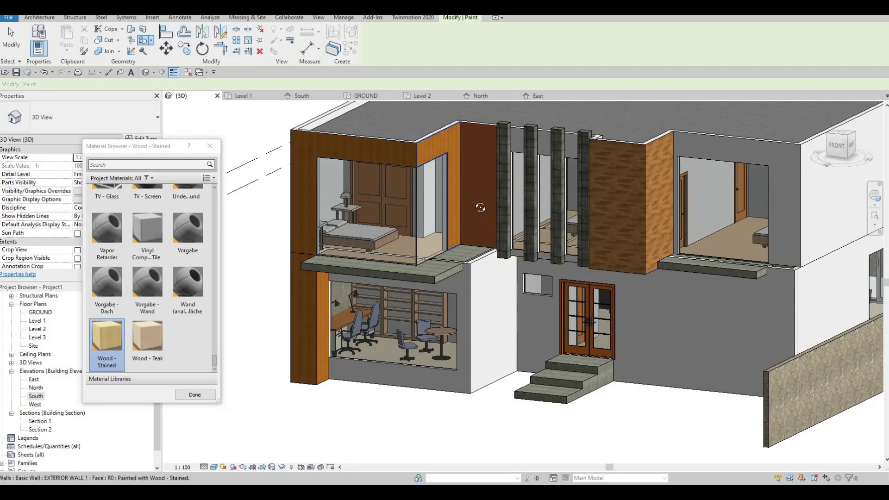
mouse_move(470, 232)
shift+middle_down()
mouse_move(401, 280)
mouse_move(472, 353)
mouse_move(335, 343)
mouse_move(274, 278)
mouse_move(404, 161)
mouse_move(383, 211)
mouse_move(547, 279)
mouse_move(456, 247)
shift+middle_up()
click(317, 328)
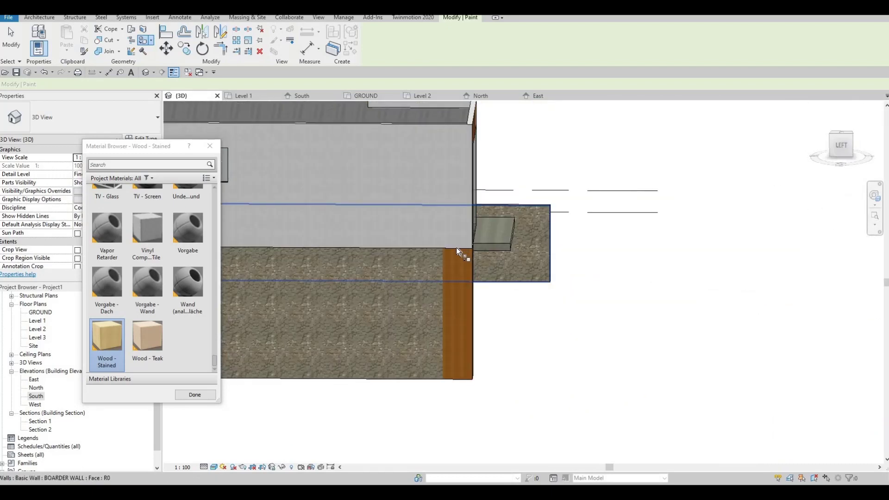
key(Escape)
click(451, 126)
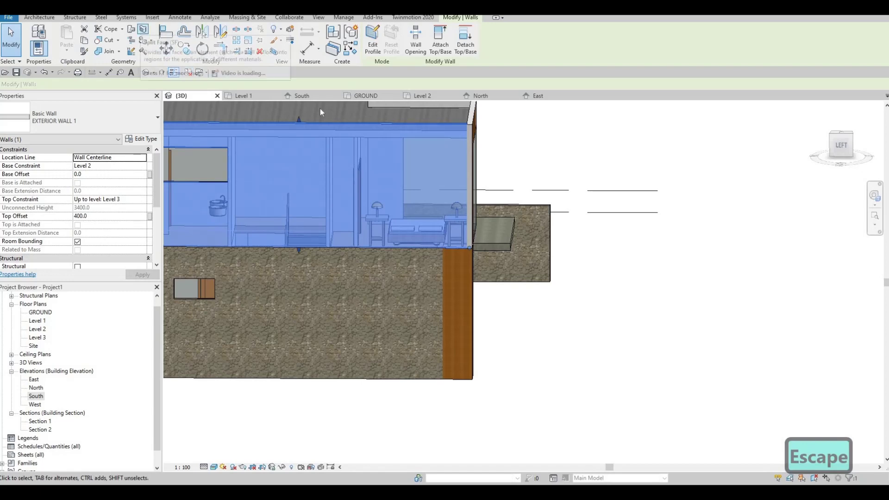
scroll(440, 234, down, 2)
key(Escape)
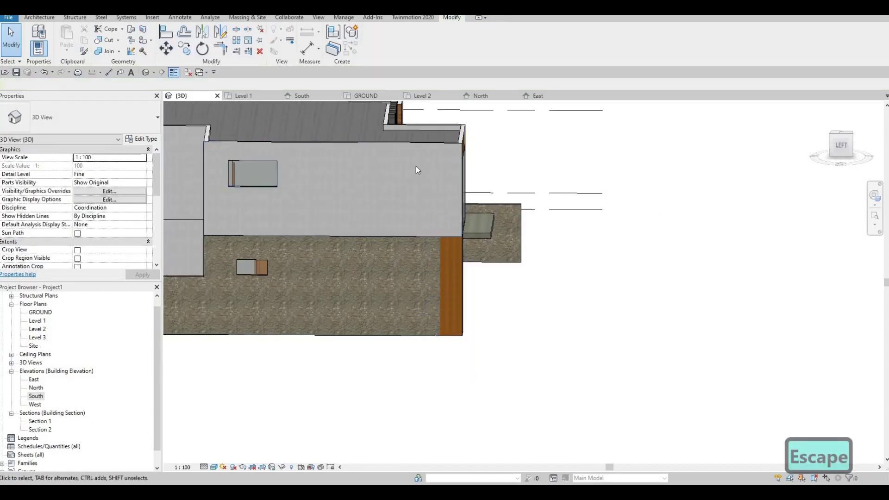
shift+middle_drag(416, 165, 417, 166)
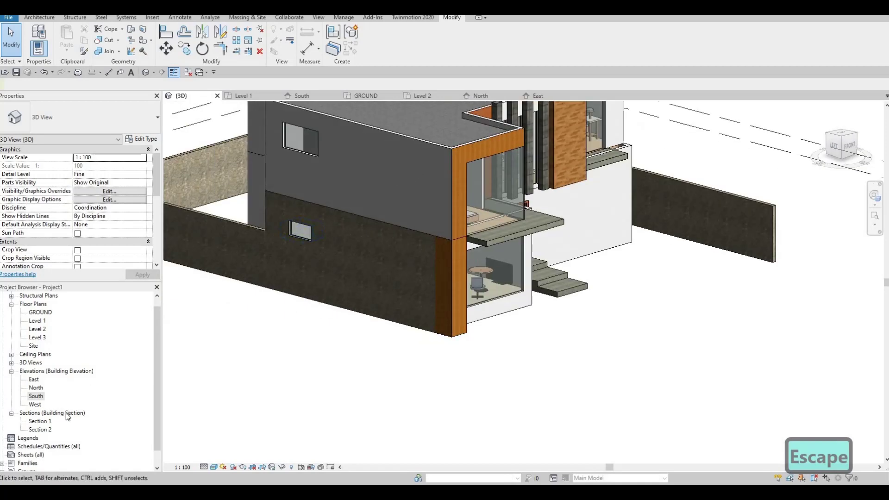
Open the West elevation and set its visual style to Realistic
double_click(34, 380)
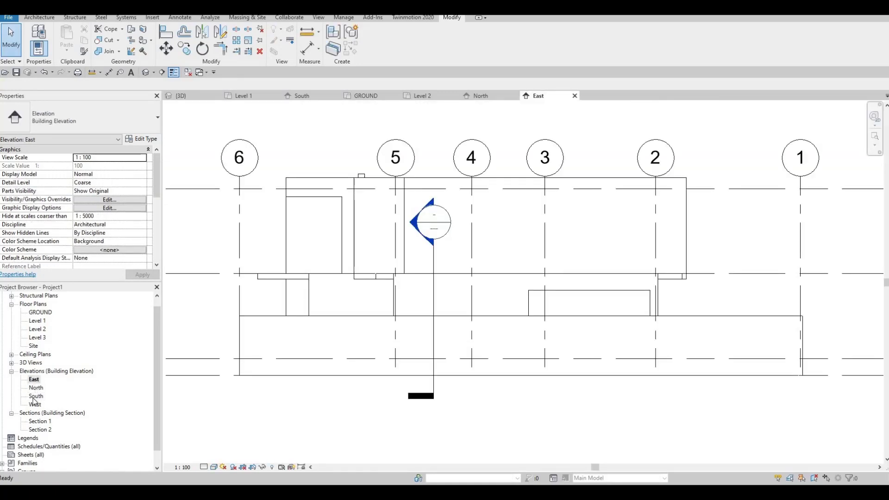
key(Down)
double_click(34, 404)
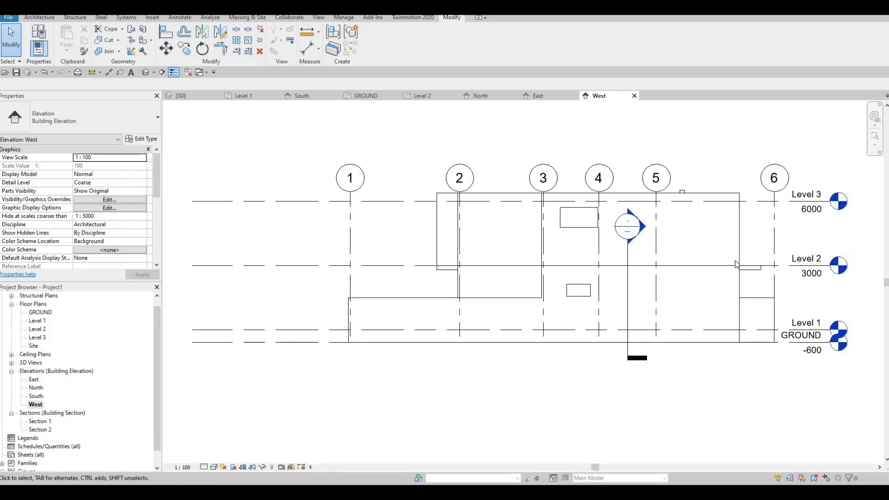
click(214, 467)
click(231, 448)
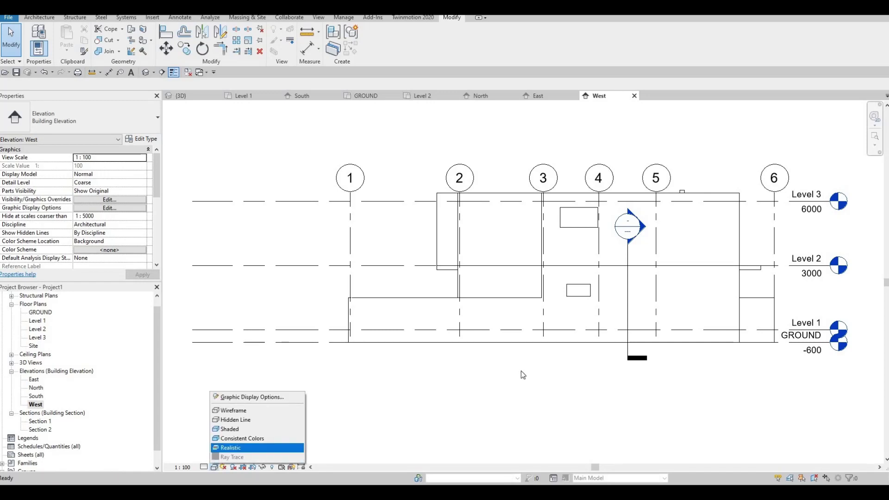
middle_drag(741, 244, 478, 284)
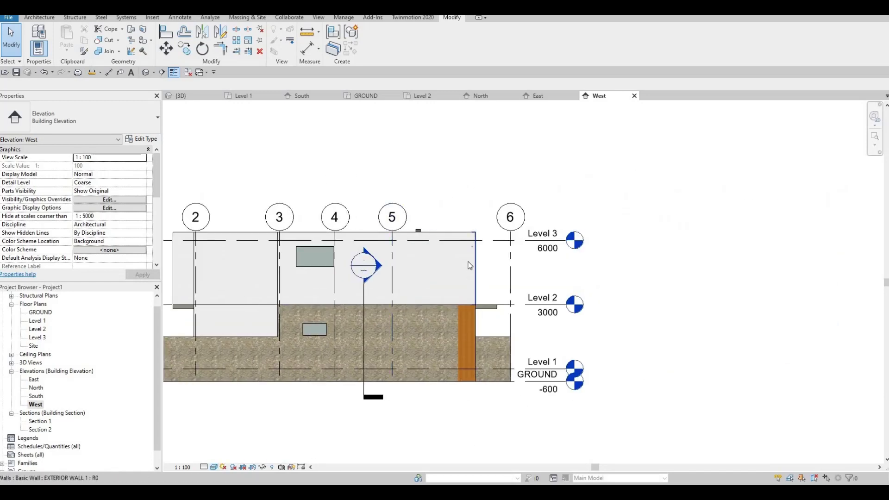
Split the upper-floor west wall face with a 3400 vertical line from base to top, aligned with the stained column's inner edge
click(475, 260)
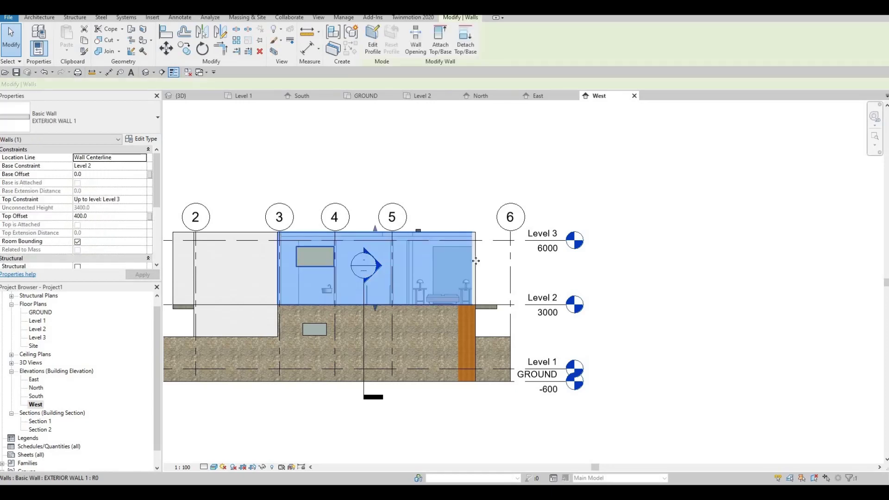
scroll(475, 261, up, 5)
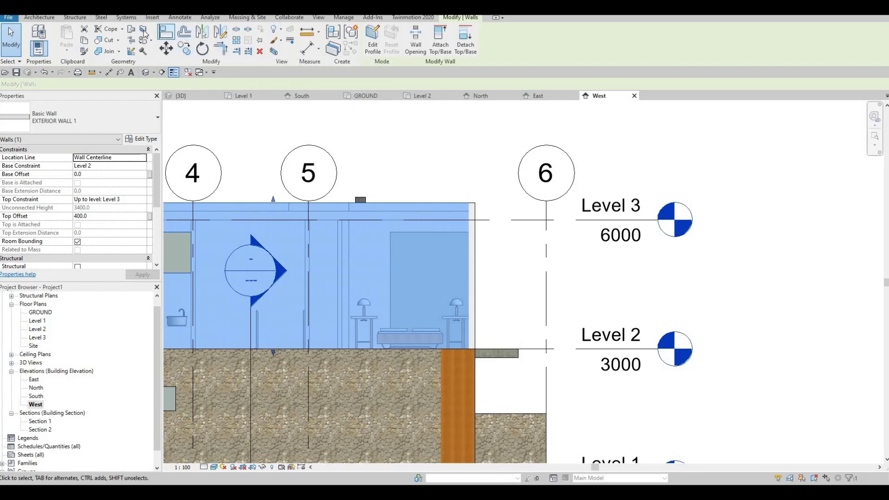
click(402, 200)
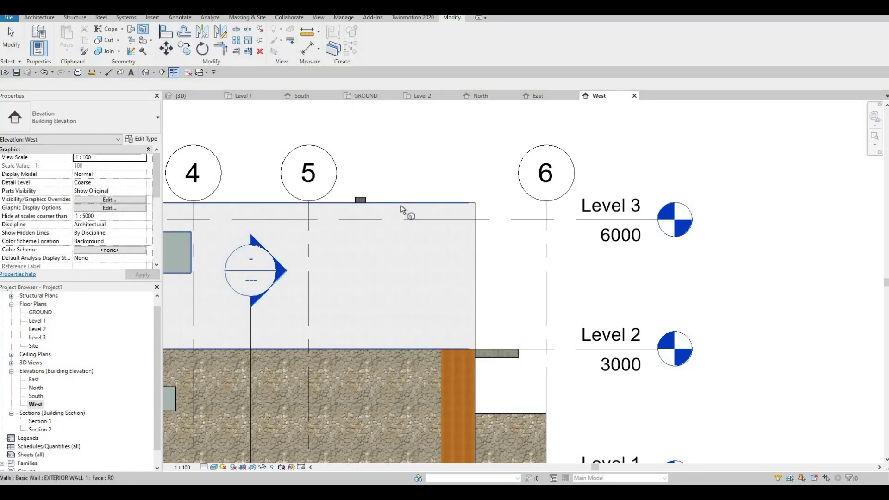
click(401, 205)
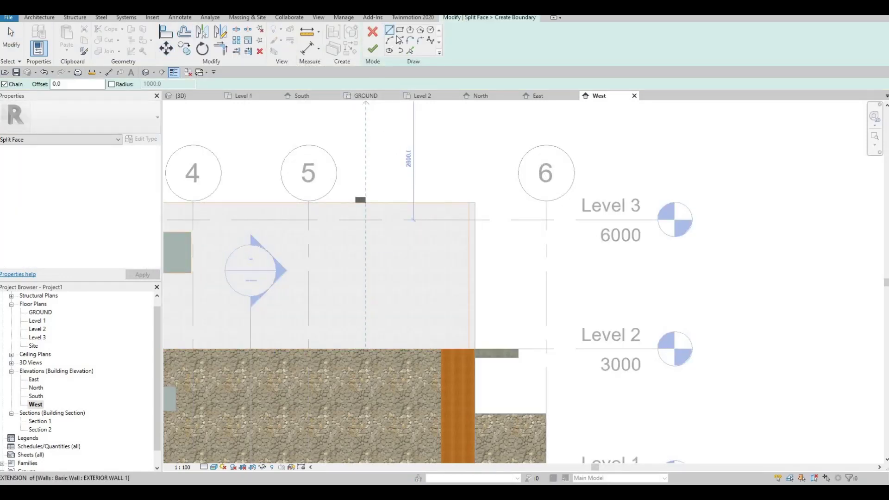
click(440, 348)
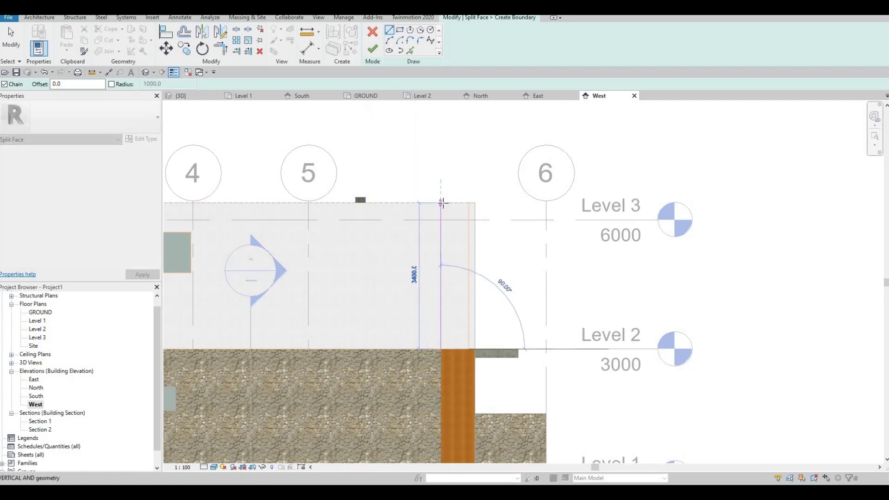
click(440, 203)
key(Escape)
scroll(452, 359, up, 4)
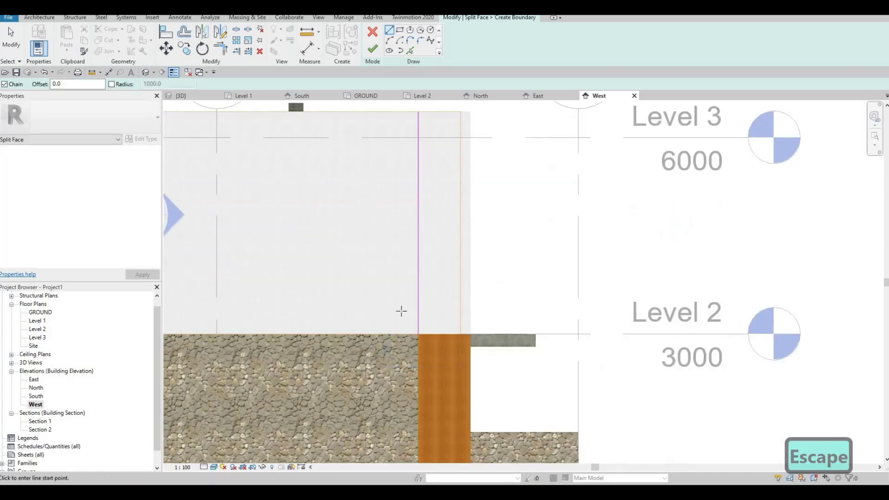
scroll(412, 280, down, 4)
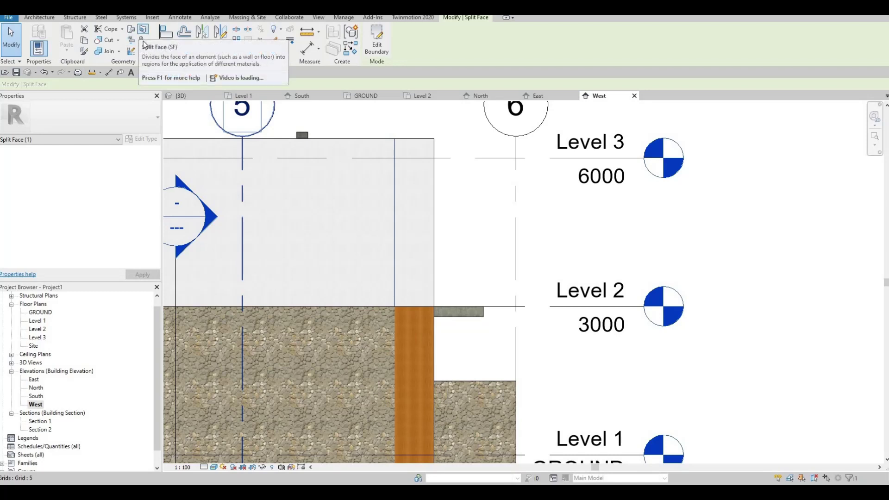
Paint the split strip and the adjoining narrow wall end above the stained column with the Wood - Stained material
click(145, 39)
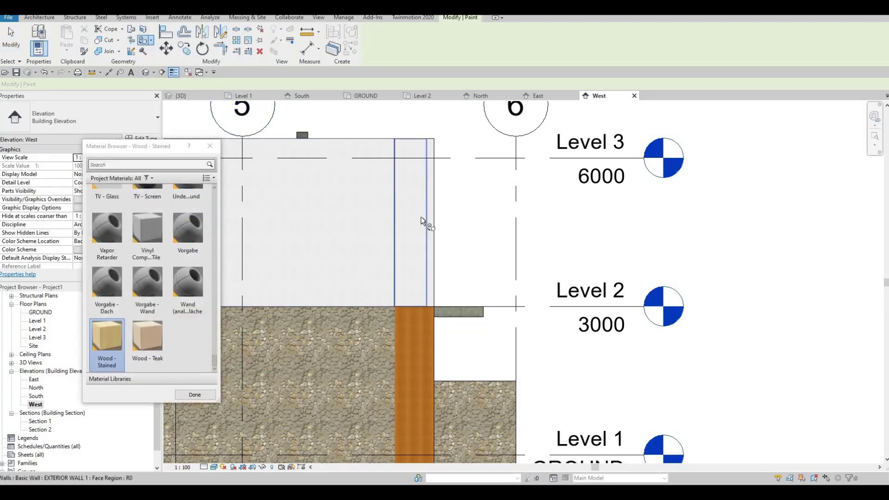
click(422, 216)
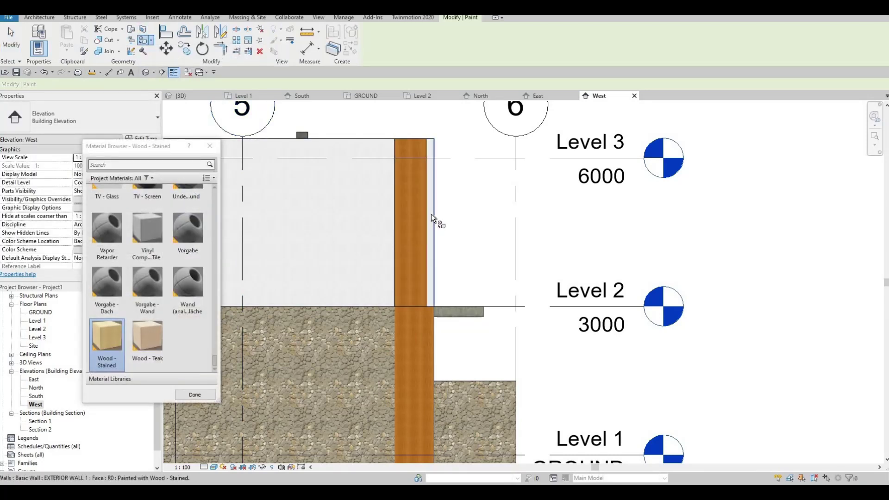
click(430, 213)
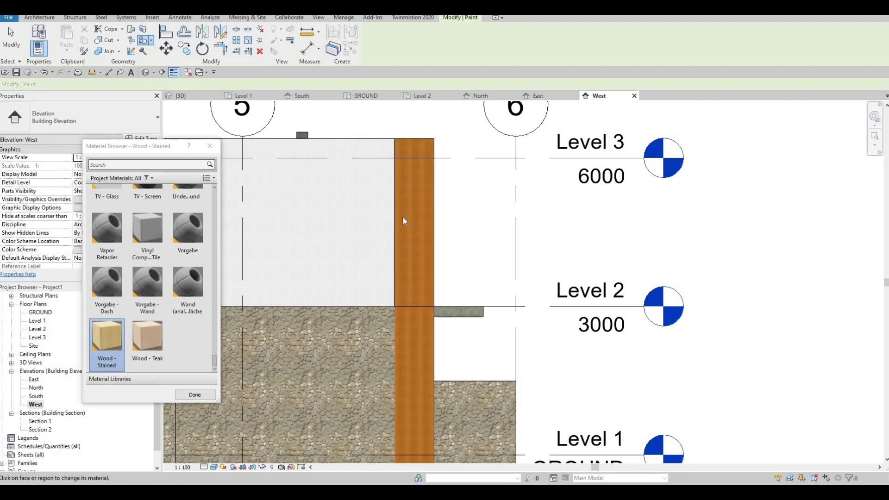
key(Escape)
key(Escape)
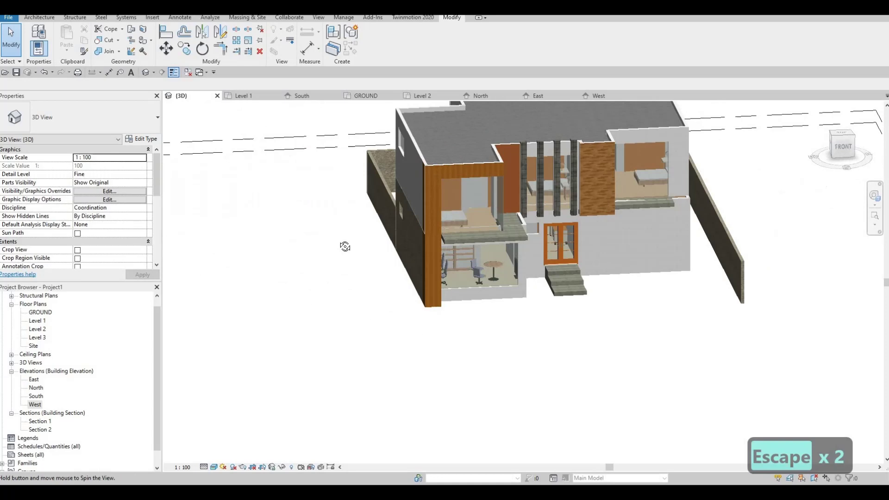
Examine the stained-wood corner frame, the teak panel and the vertical fins from several angles in the 3D view
shift+middle_drag(345, 246, 386, 222)
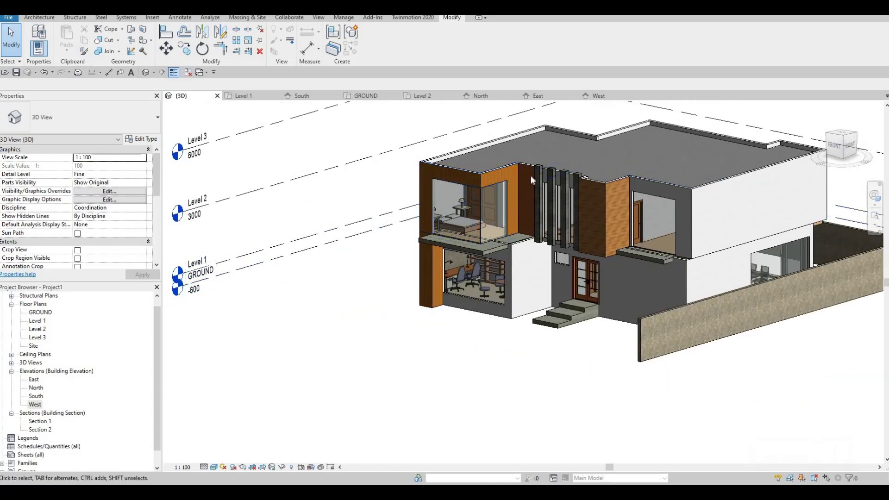
mouse_move(531, 181)
shift+middle_down()
mouse_move(524, 172)
mouse_move(535, 171)
shift+middle_up()
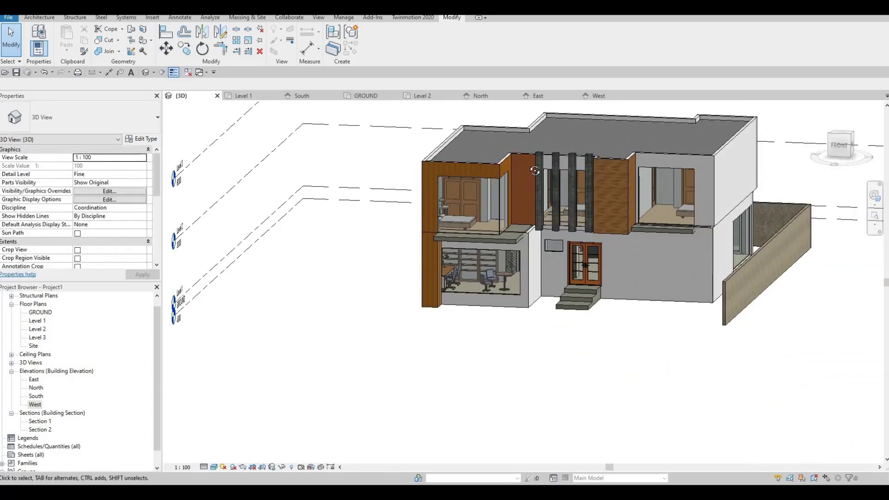
shift+middle_drag(496, 227, 620, 216)
shift+middle_drag(581, 146, 533, 176)
scroll(531, 252, up, 5)
shift+middle_drag(523, 243, 474, 186)
scroll(529, 175, up, 3)
scroll(504, 175, up, 5)
shift+middle_drag(486, 152, 444, 210)
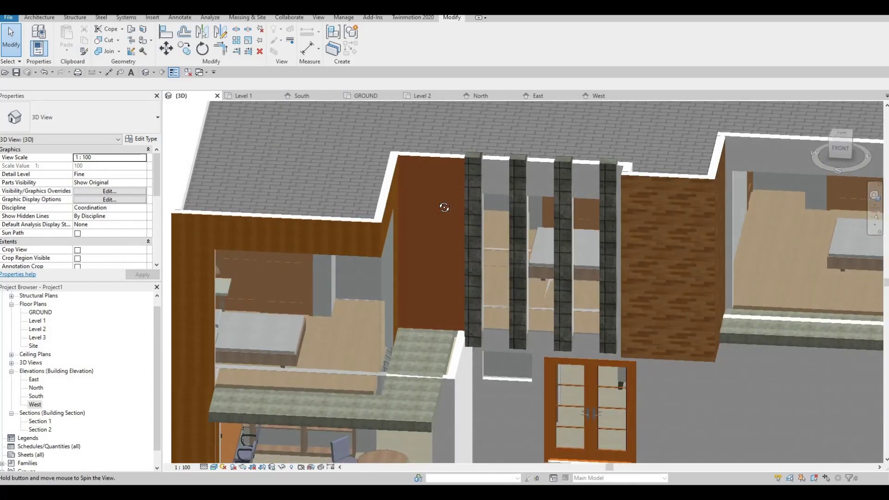
shift+middle_drag(461, 143, 551, 179)
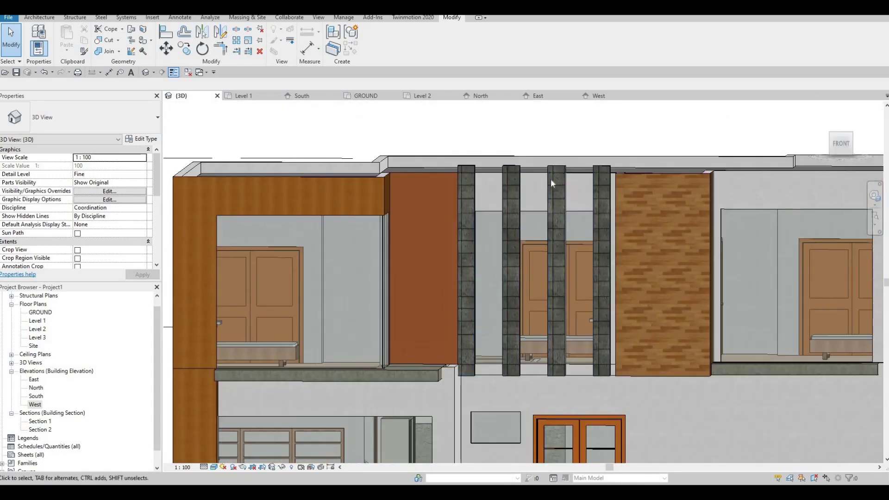
Examine the lower ends of the four vertical fins and how the balcony slab meets the lower side wall from several angles
shift+middle_drag(521, 204, 537, 246)
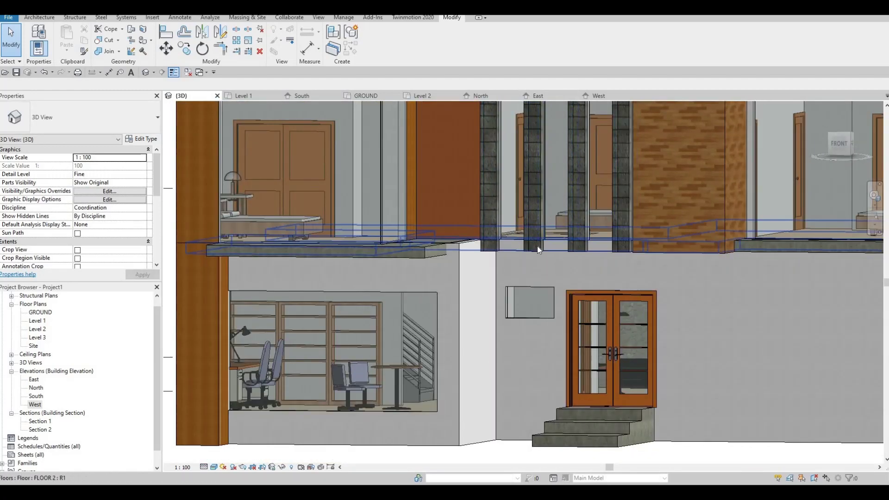
click(537, 246)
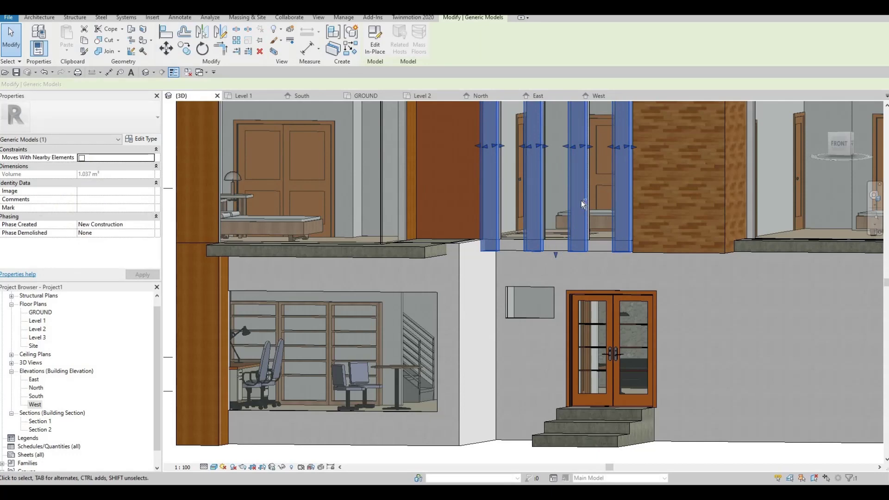
shift+middle_drag(581, 201, 509, 260)
key(Escape)
scroll(456, 237, up, 5)
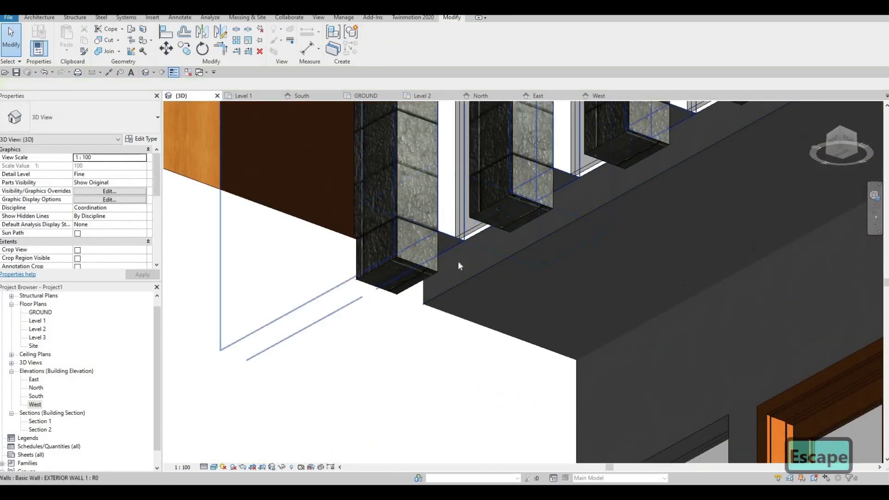
key(Escape)
scroll(530, 222, up, 3)
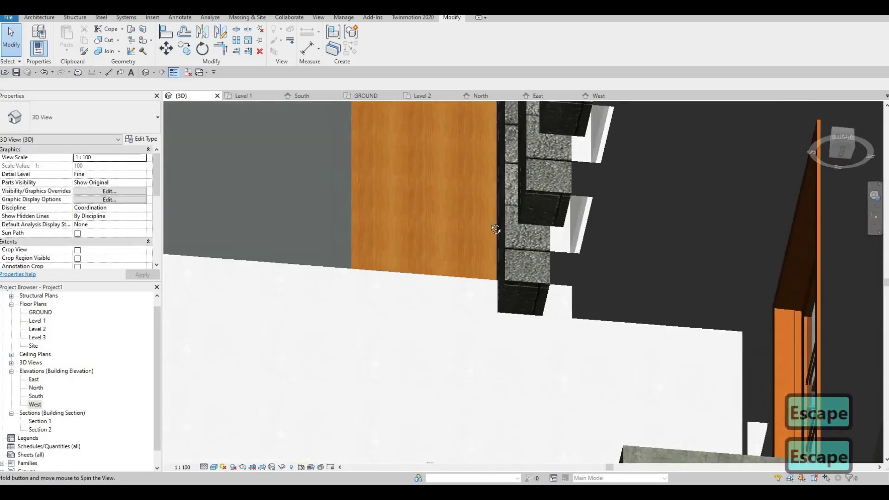
shift+middle_drag(531, 223, 617, 263)
scroll(543, 171, down, 4)
scroll(615, 373, up, 5)
scroll(618, 346, down, 3)
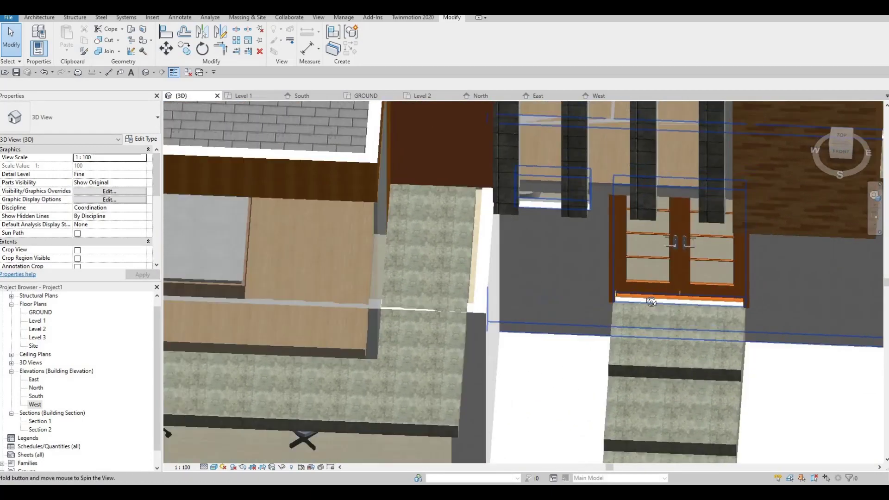
scroll(616, 263, up, 3)
scroll(616, 262, down, 3)
middle_drag(509, 287, 528, 228)
scroll(529, 228, down, 1)
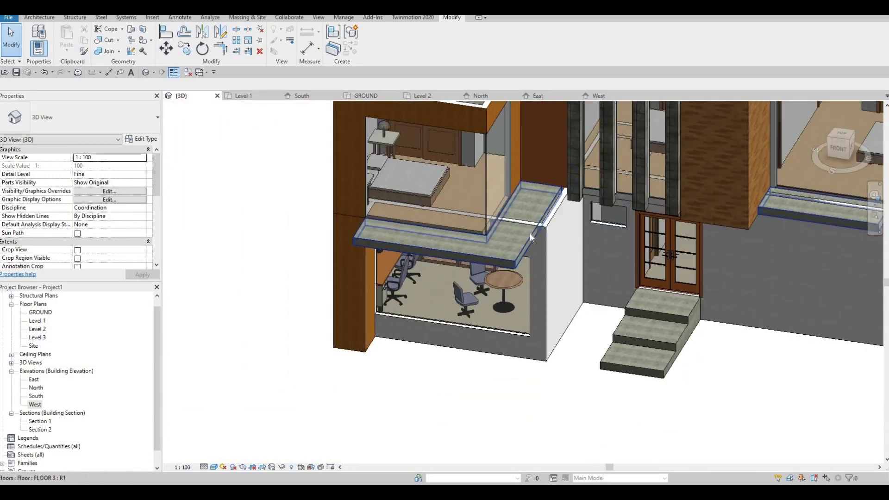
Edit the FLOOR 3 balcony slab boundary, aligning its side edge with the ground-floor exterior side wall beside the entrance, and finish the sketch
click(530, 233)
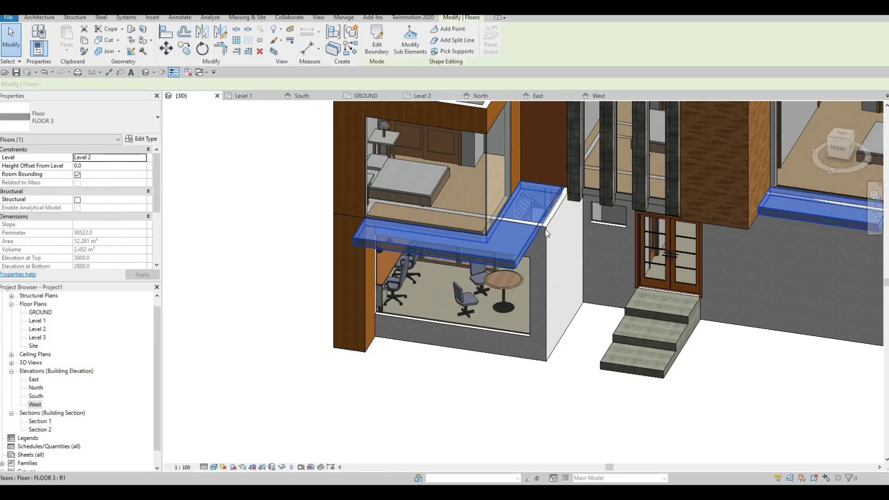
key(Escape)
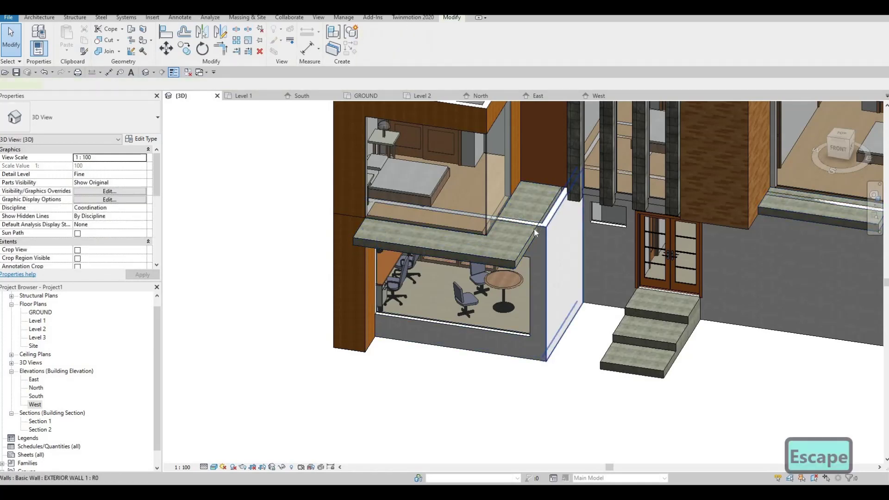
key(Escape)
click(532, 227)
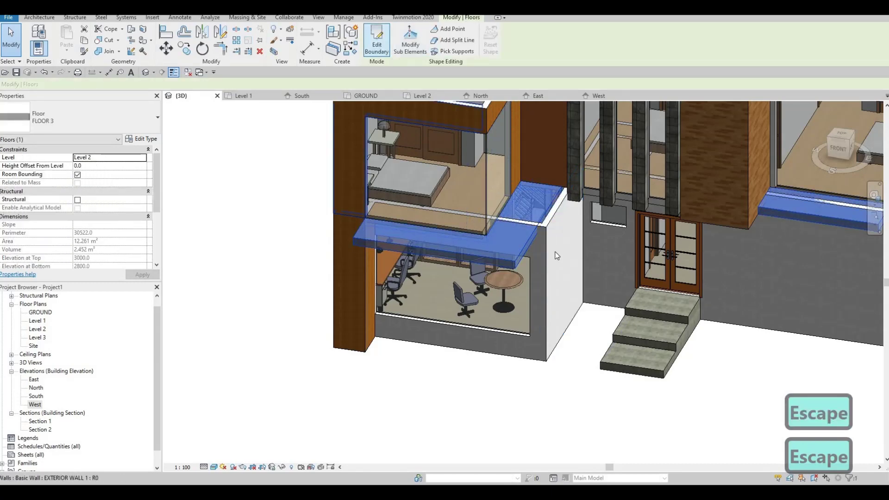
click(377, 46)
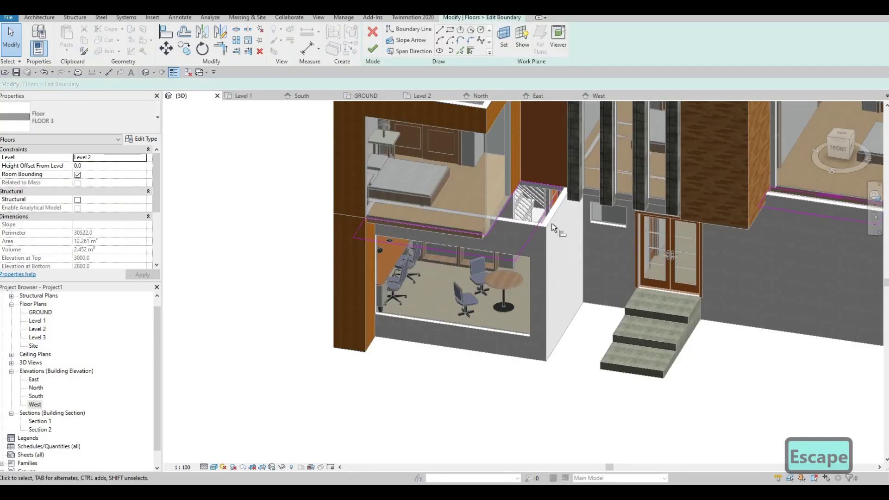
key(a)
key(l)
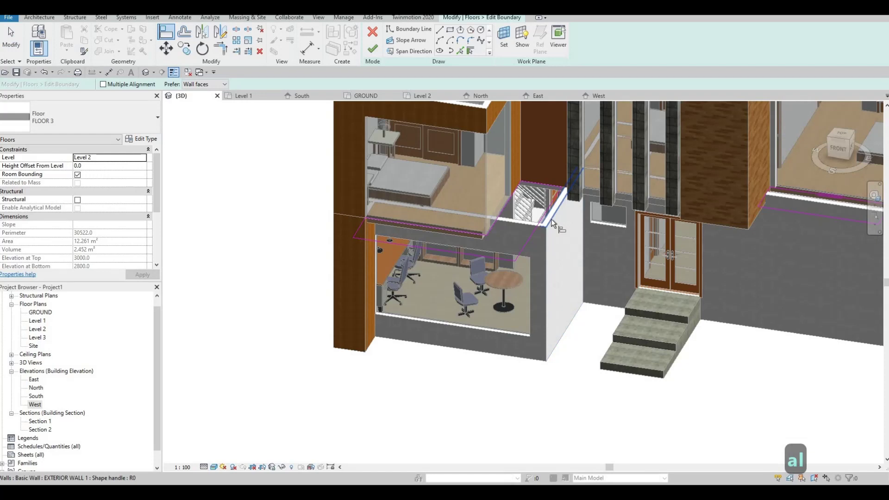
key(Tab)
key(Tab)
key(Tab)
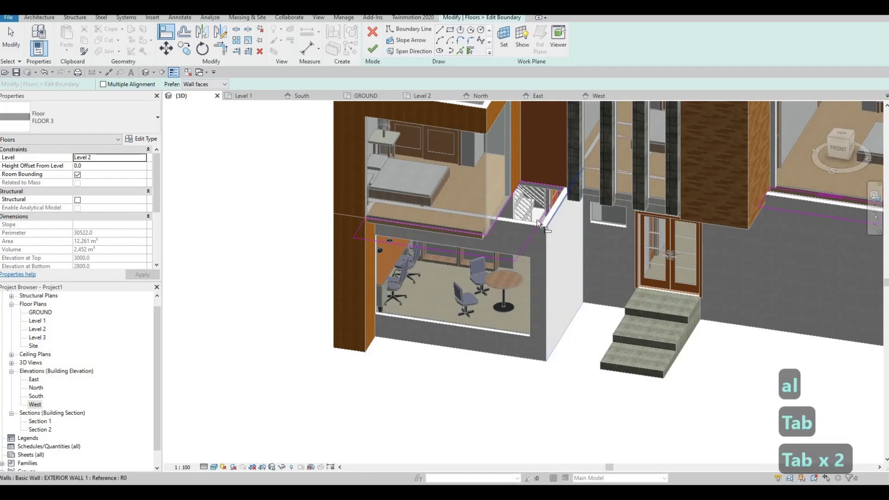
click(537, 222)
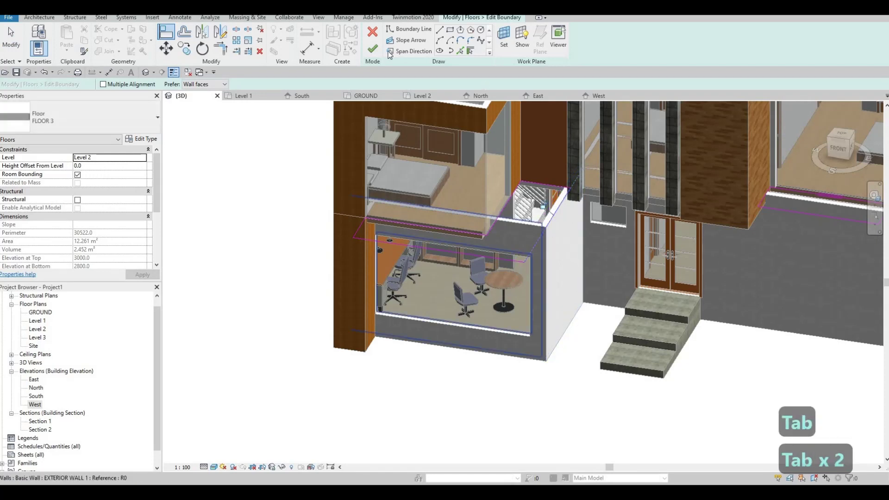
key(Escape)
click(373, 49)
key(Escape)
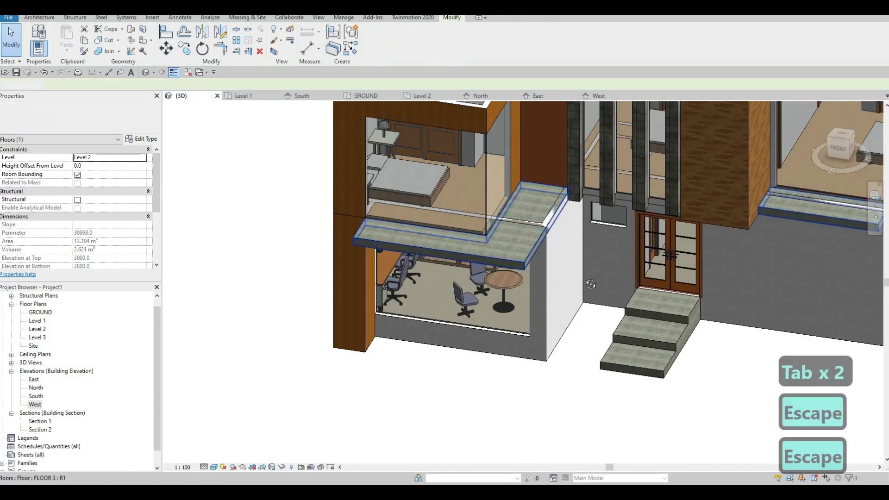
key(Escape)
Examine the extended balcony slab and the smaller balcony slab beside the wood-clad volume from several angles in the 3D view
mouse_move(601, 218)
shift+middle_down()
mouse_move(565, 240)
mouse_move(512, 218)
mouse_move(549, 245)
mouse_move(546, 212)
mouse_move(534, 273)
mouse_move(462, 257)
mouse_move(459, 266)
shift+middle_up()
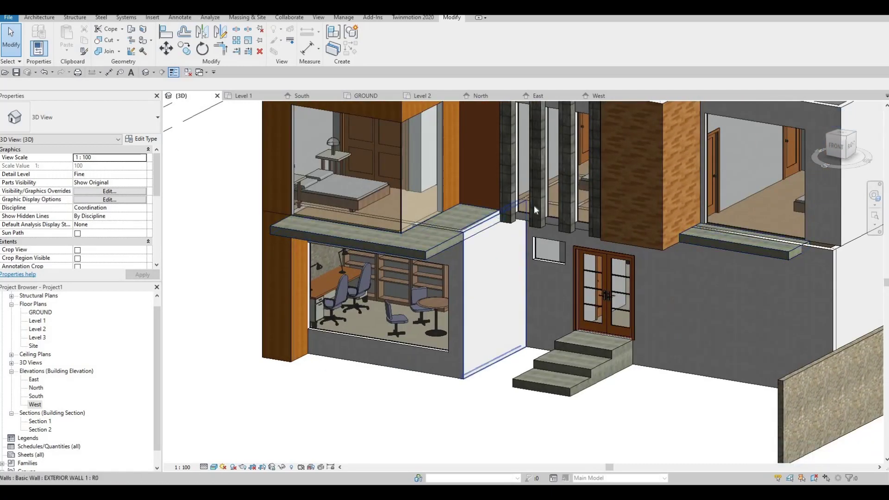
shift+middle_drag(534, 205, 575, 229)
scroll(563, 284, up, 3)
scroll(550, 285, up, 3)
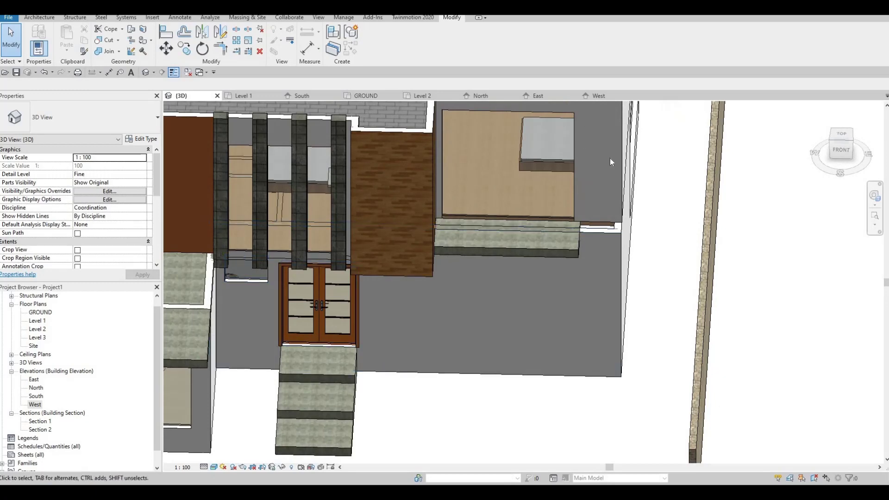
shift+middle_drag(587, 285, 560, 327)
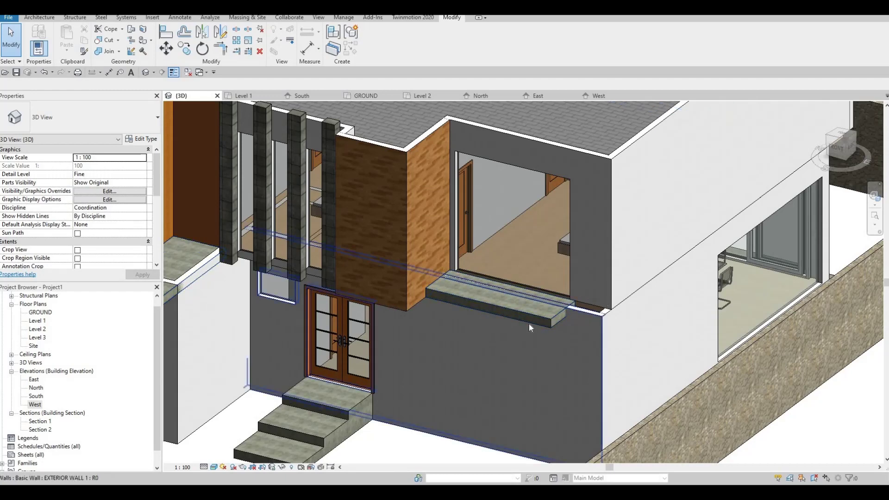
mouse_move(621, 272)
shift+middle_down()
mouse_move(605, 272)
mouse_move(582, 305)
mouse_move(611, 260)
shift+middle_up()
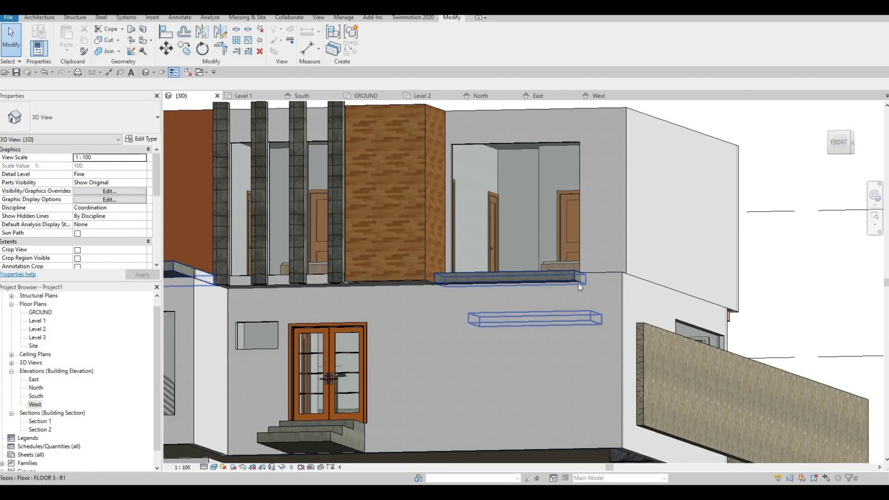
shift+middle_drag(615, 305, 575, 285)
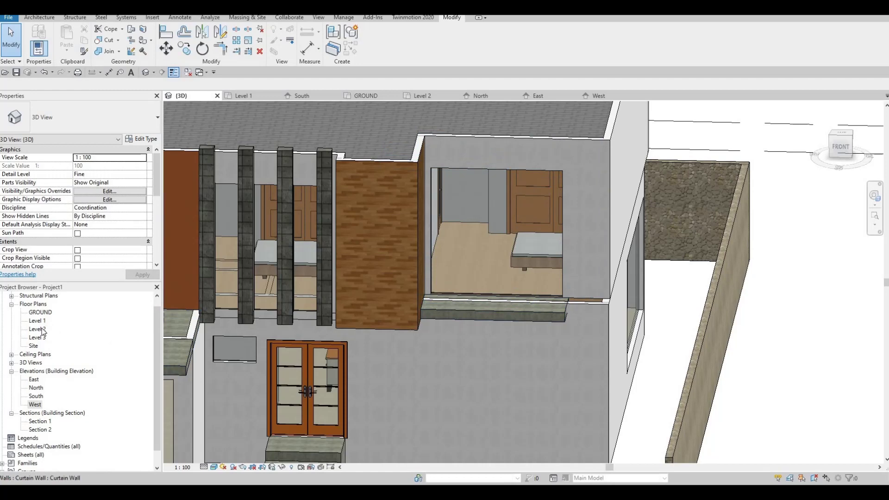
Open the Level 2 floor plan at the small bedroom balcony beside grid line 5
double_click(37, 329)
scroll(542, 318, down, 2)
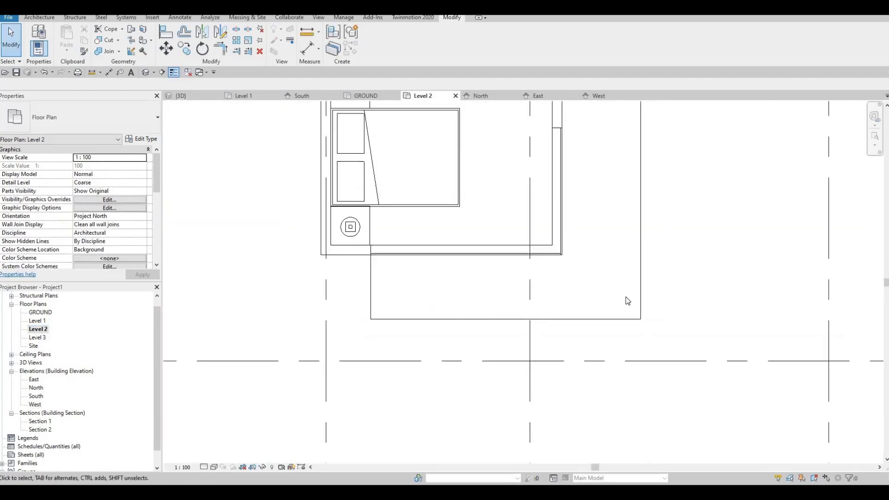
scroll(627, 301, up, 2)
middle_drag(627, 301, 577, 291)
scroll(576, 288, down, 2)
middle_drag(817, 266, 562, 293)
middle_drag(313, 259, 290, 332)
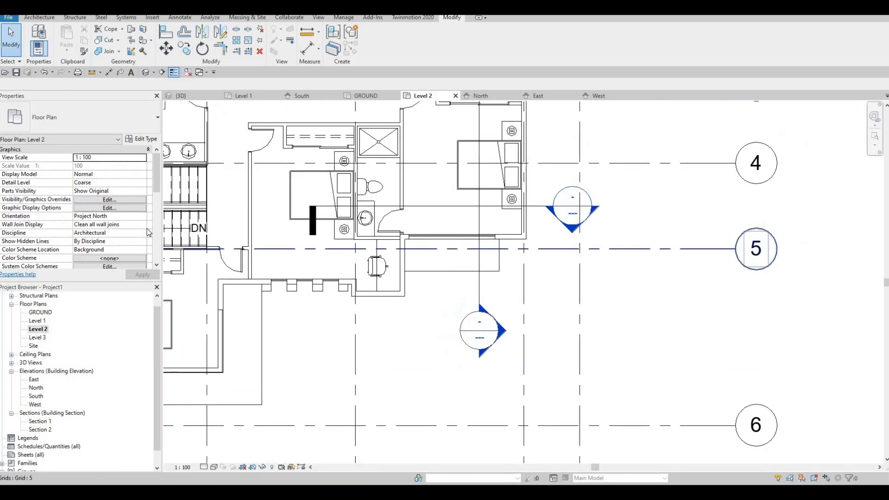
Set the Level 2 plan's underlay base level to Level 1
scroll(94, 216, down, 5)
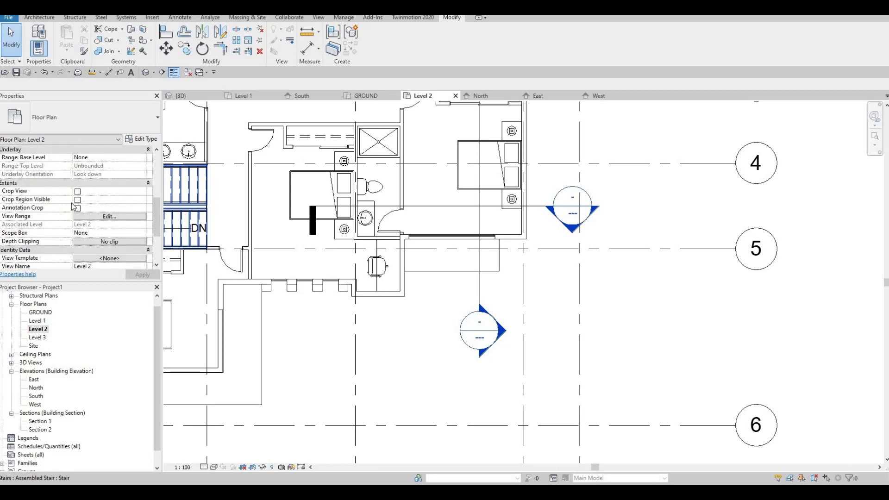
scroll(93, 216, up, 4)
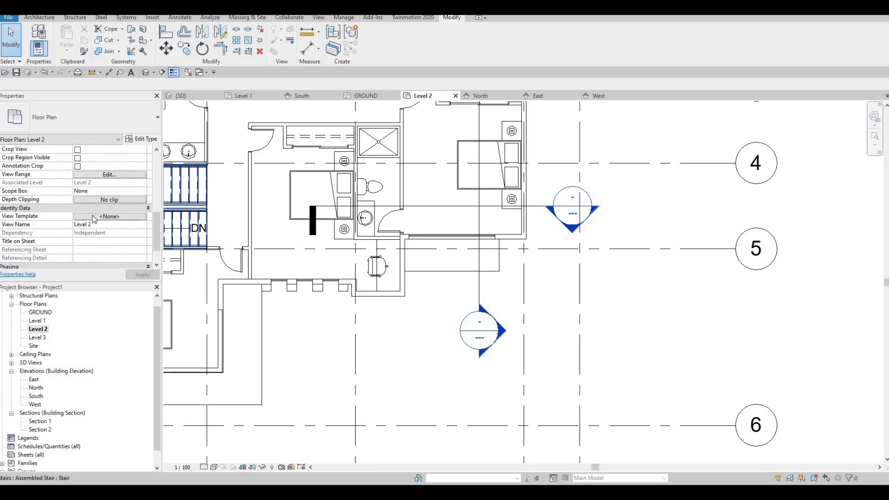
click(143, 211)
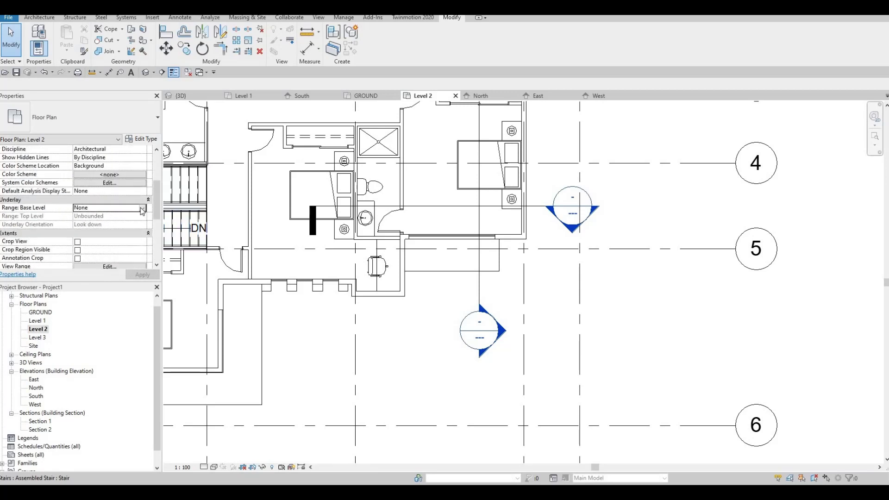
key(Down)
key(Down)
click(130, 275)
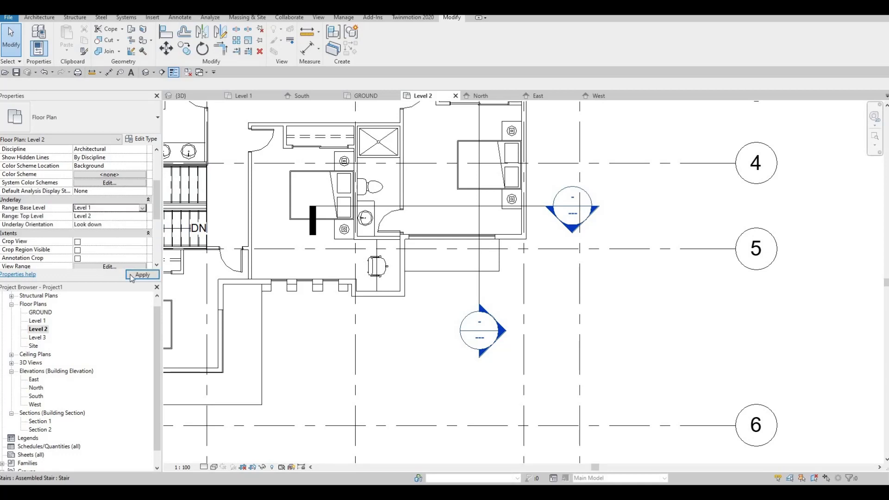
key(Escape)
Draw EXTERIOR WALL 1 walls from the bedroom's outer corner: 1100 outward, across toward the balcony slab, and a 500 return toward the house
scroll(518, 251, up, 3)
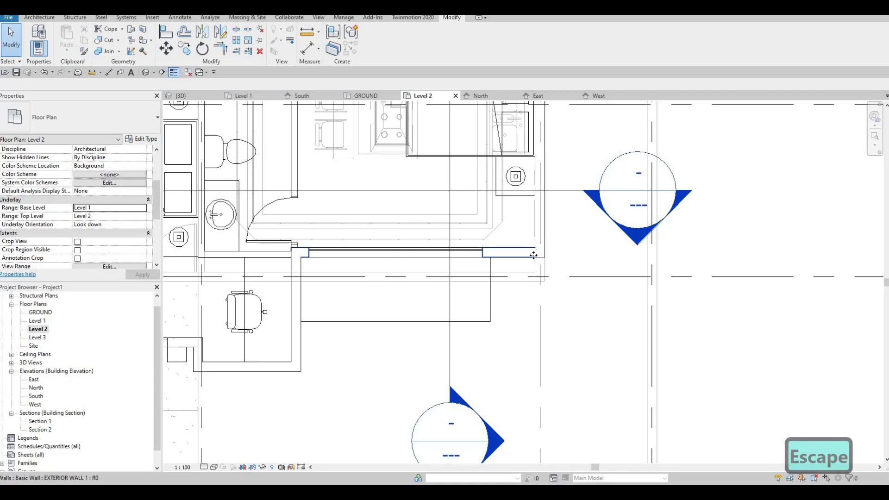
key(Escape)
click(546, 250)
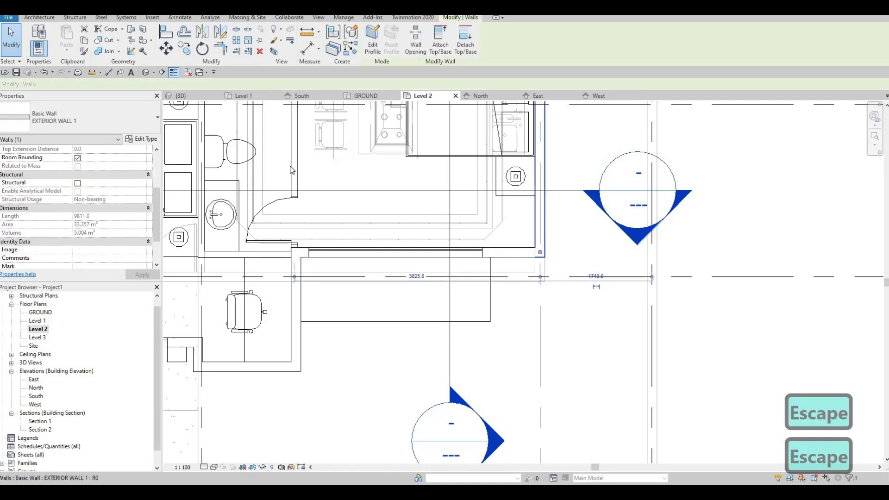
key(c)
key(s)
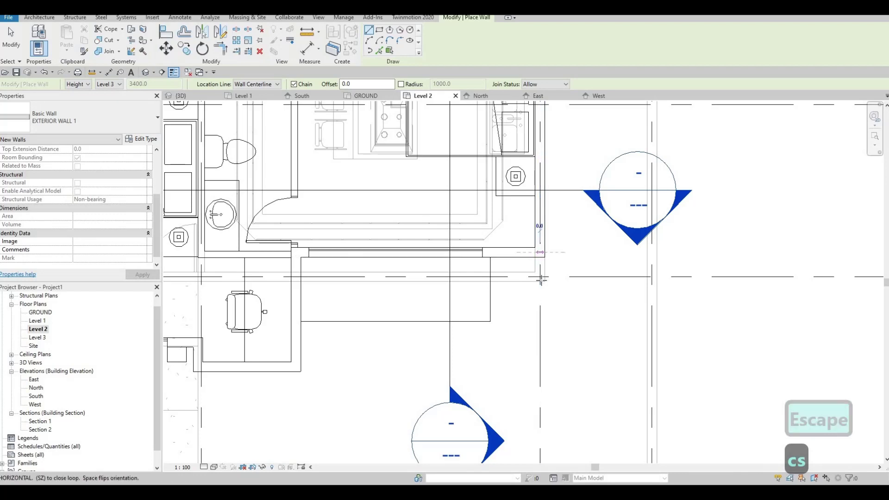
click(540, 252)
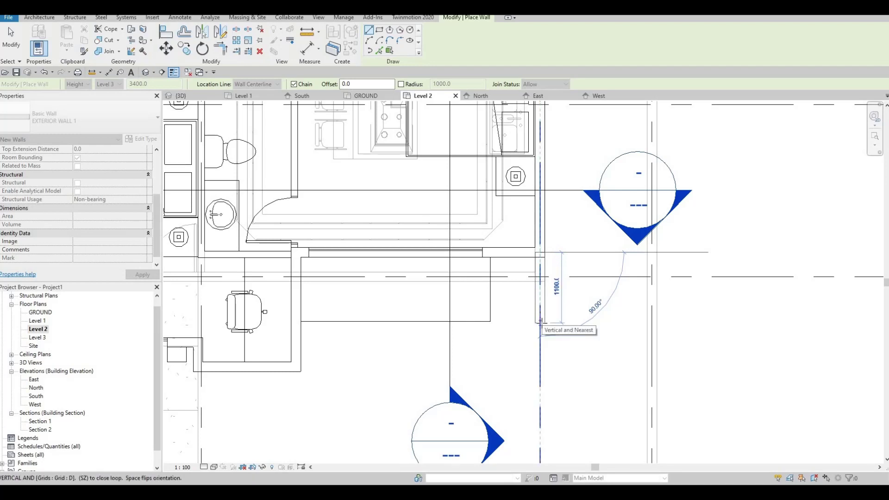
click(518, 323)
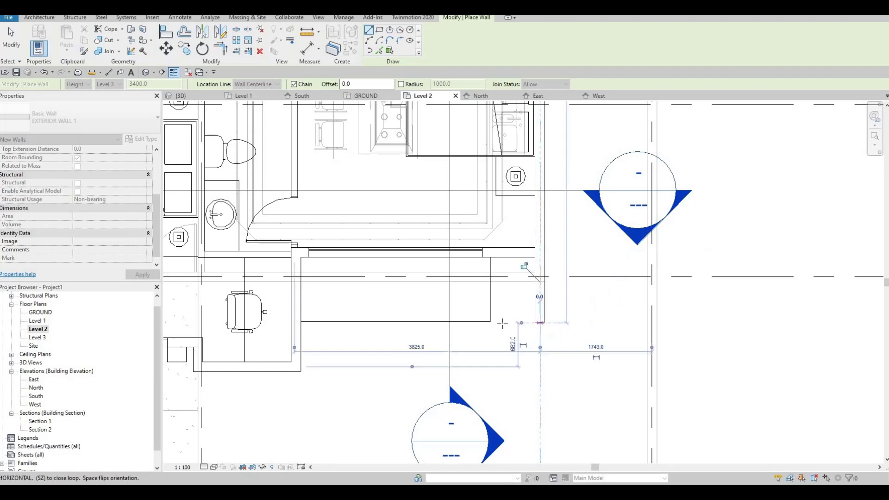
click(501, 323)
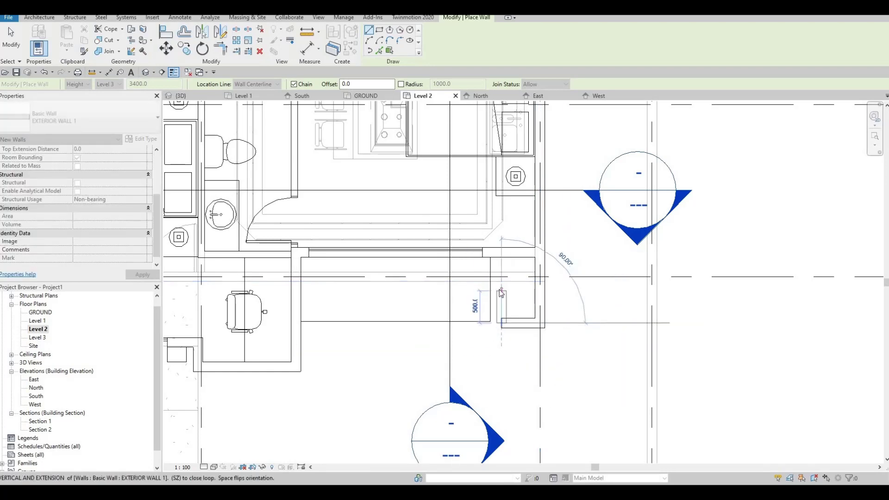
click(502, 290)
key(Escape)
key(Escape)
key(Escape)
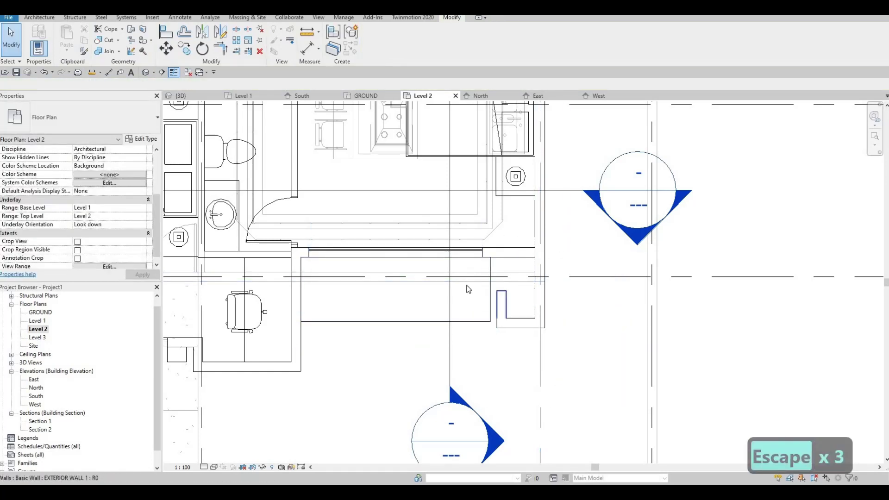
Align the outer face of the short return wall with the adjacent side edge of the small balcony slab
key(a)
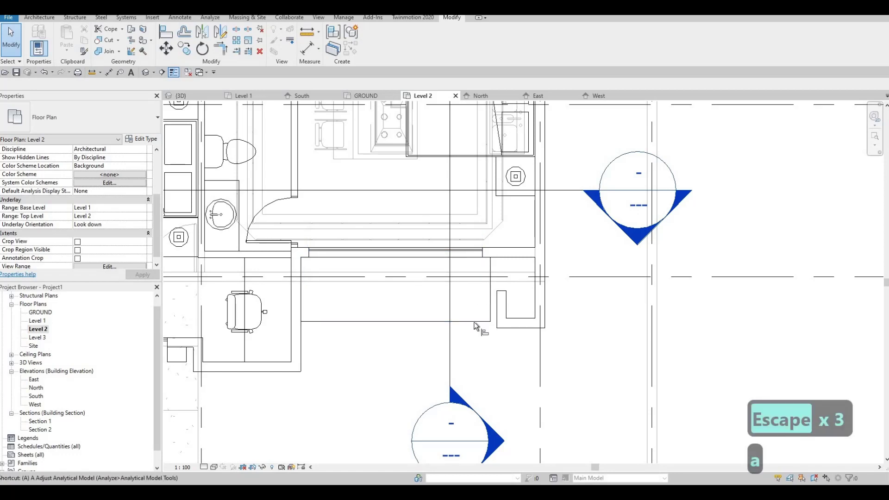
key(l)
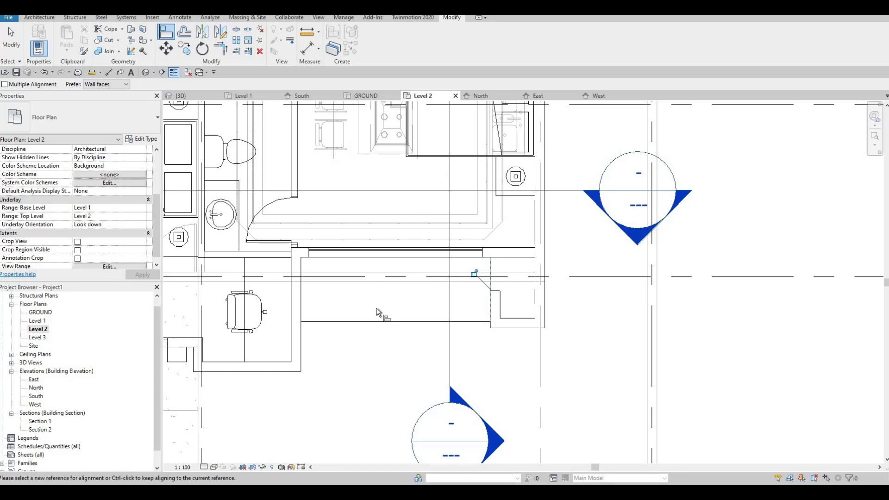
key(Escape)
key(Escape)
key(Escape)
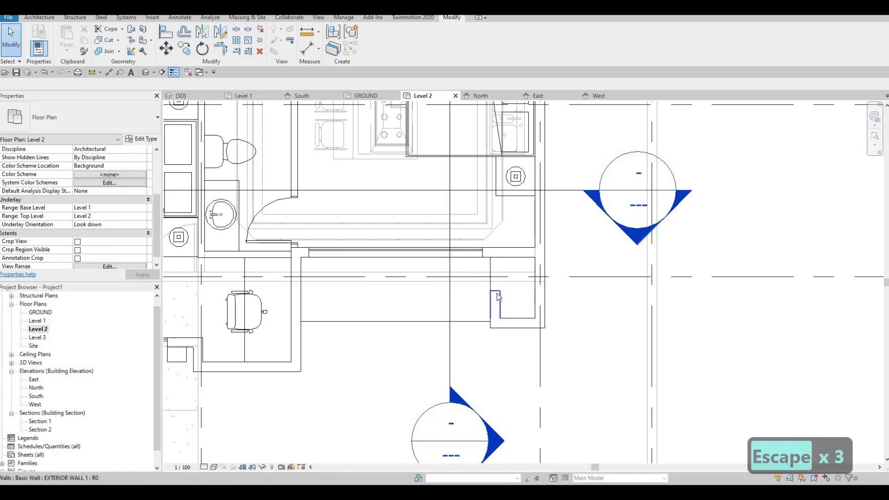
Extend the short return wall beside the small balcony back to the bedroom's front wall
click(496, 293)
drag(497, 259, 496, 257)
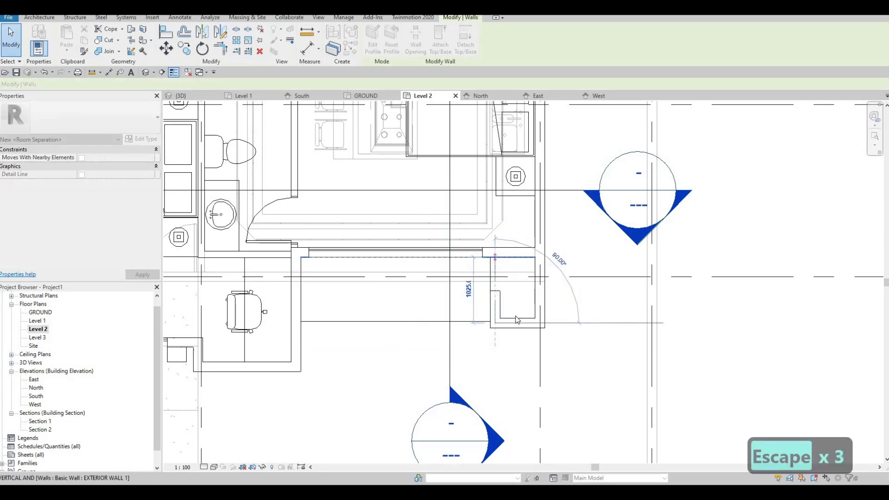
key(Escape)
middle_drag(515, 304, 512, 275)
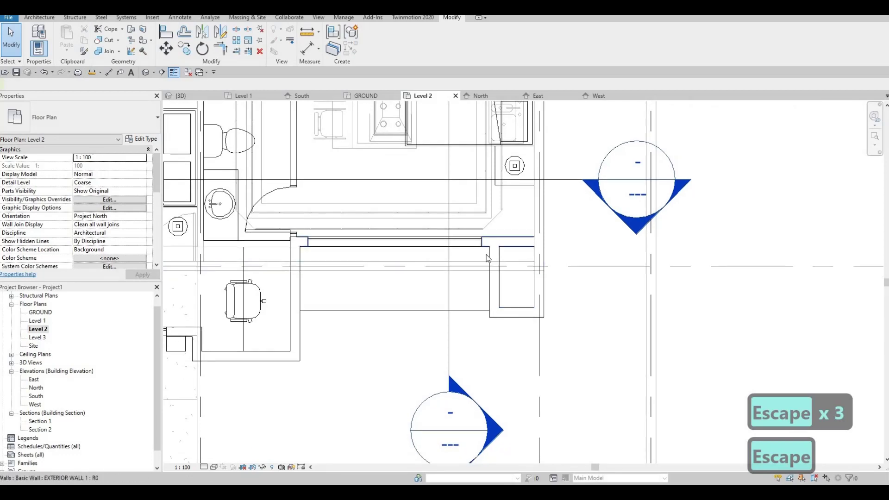
Trim the bedroom's front wall and the extended return wall so that they meet in a clean corner
key(t)
key(r)
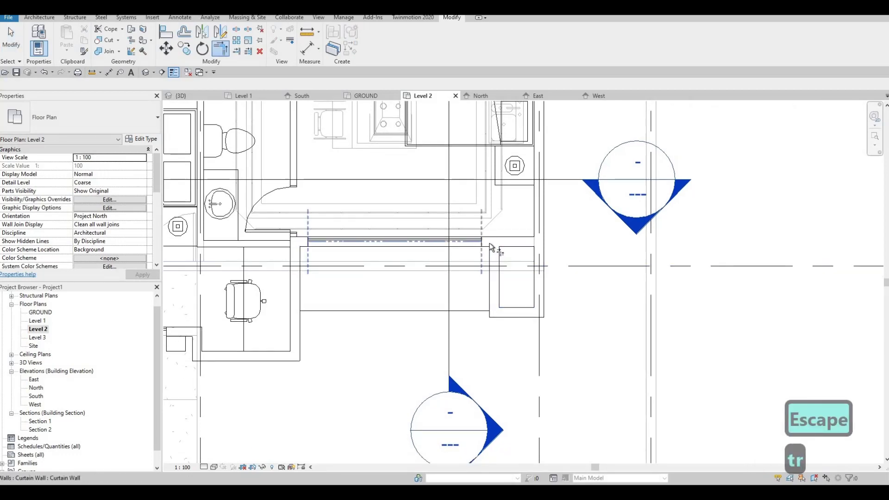
click(491, 243)
click(493, 298)
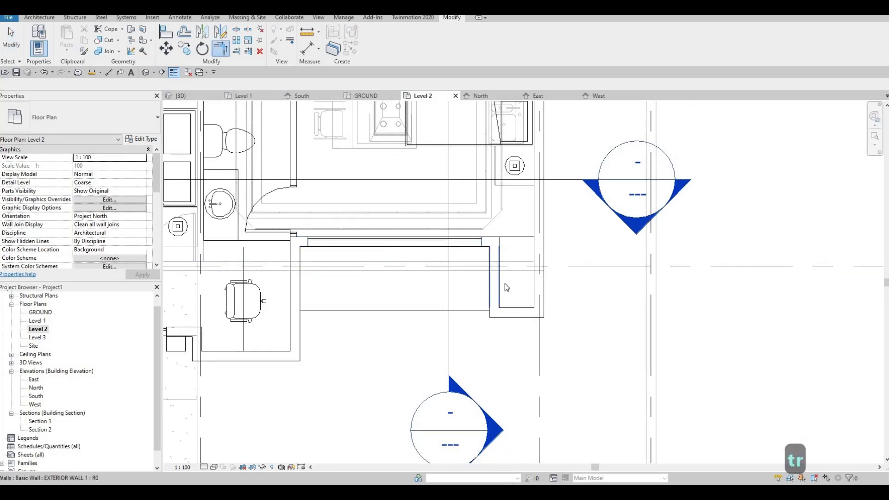
key(Escape)
key(Escape)
key(Escape)
Edit the FLOOR 2 boundary on Level 2 and sketch a rectangle covering the inside of the new wall enclosure
click(521, 238)
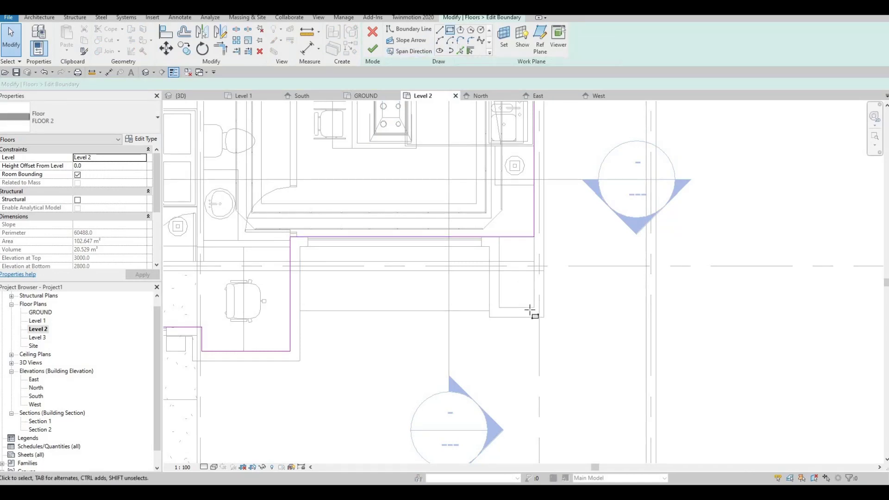
click(501, 236)
key(Escape)
key(Escape)
key(Escape)
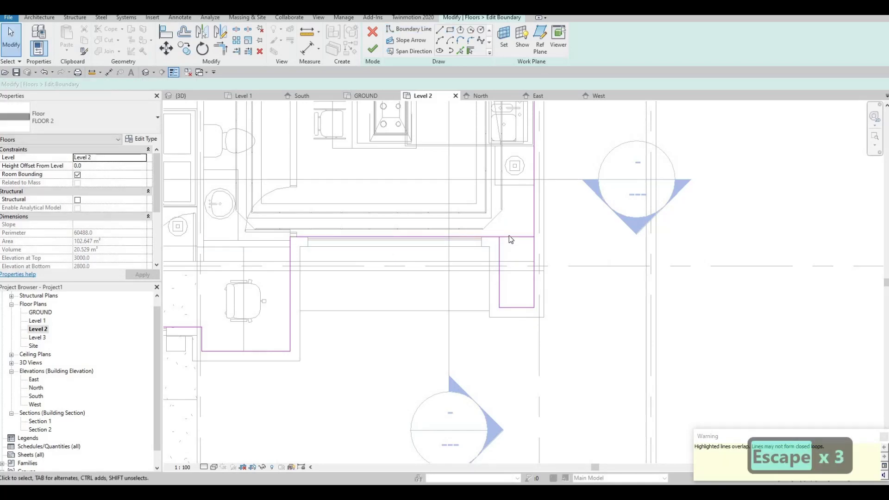
Delete the overlapping edge, trim the floor boundary into one loop around the enclosure, and finish the sketch
click(509, 236)
key(Delete)
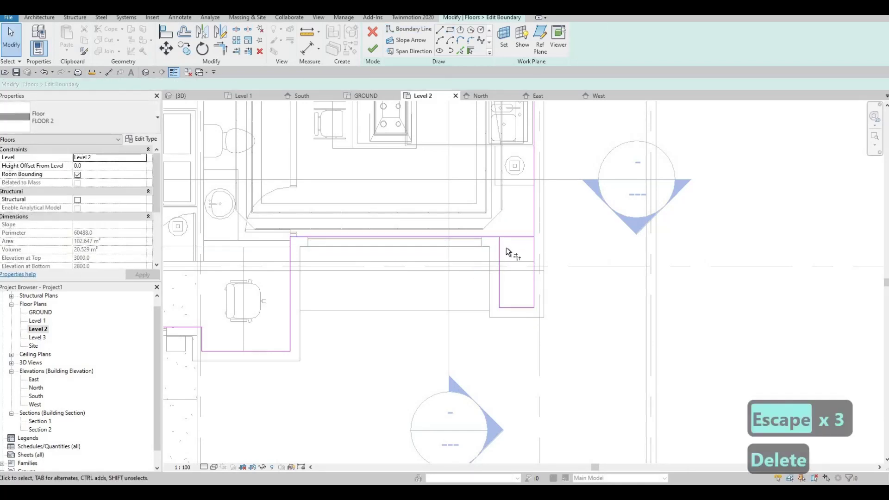
key(t)
key(r)
click(497, 263)
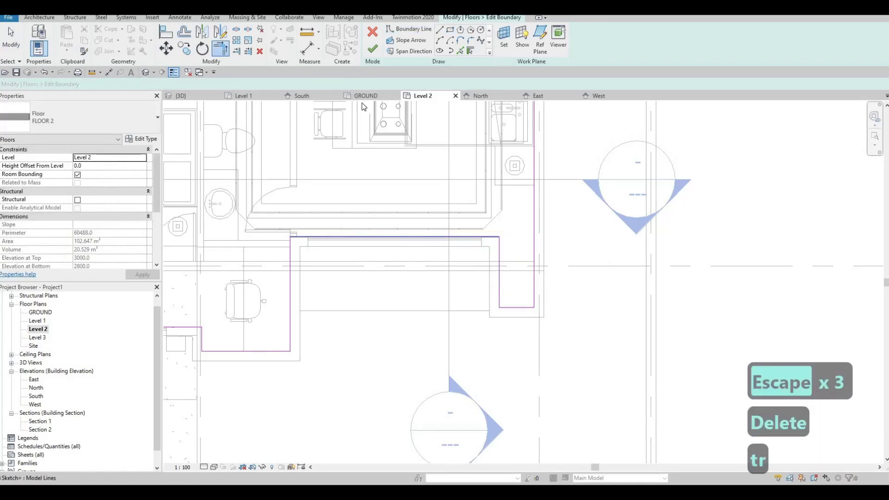
key(Escape)
click(373, 49)
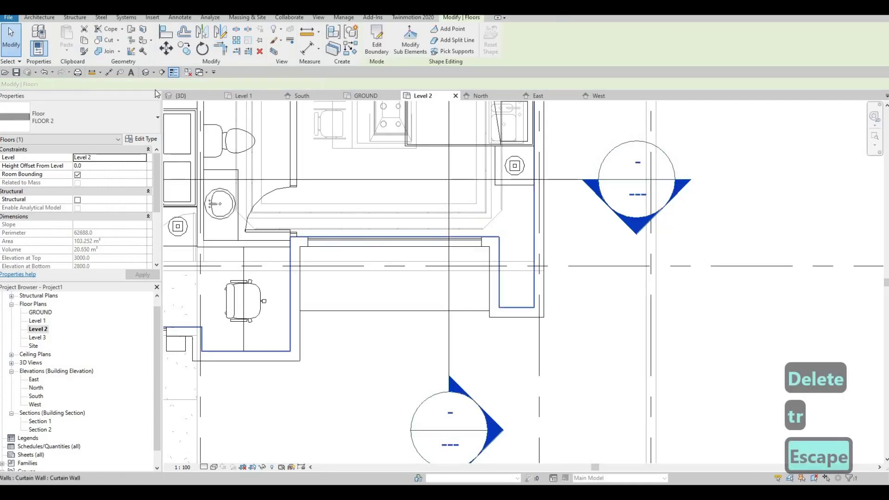
Examine the base of the new enclosure walls and the adjoining balcony slab from below in the 3D view
key(Escape)
key(Escape)
click(145, 72)
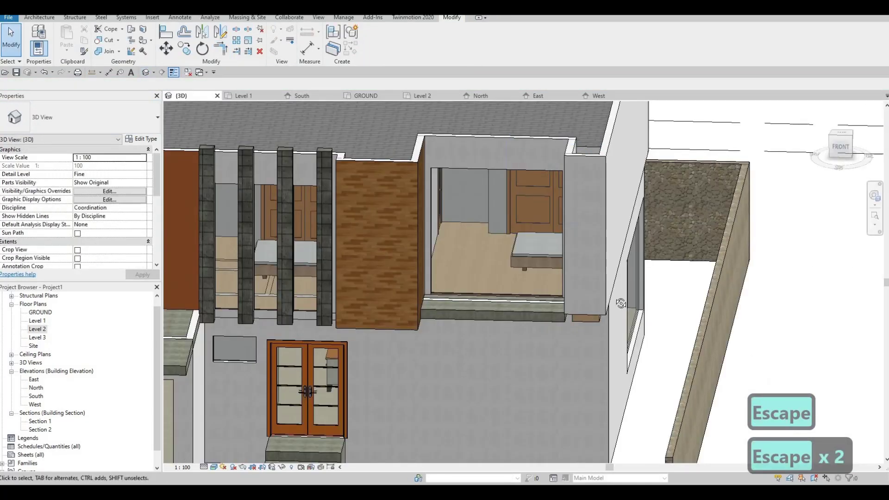
shift+middle_drag(620, 303, 562, 318)
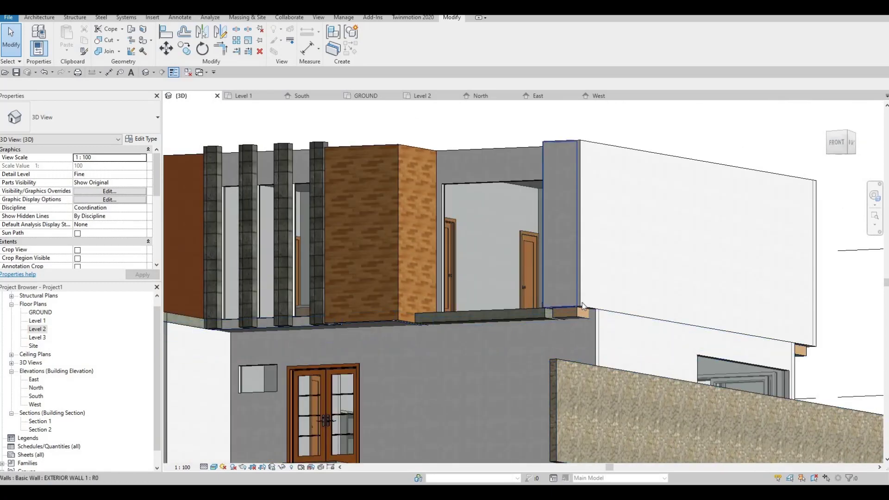
click(584, 310)
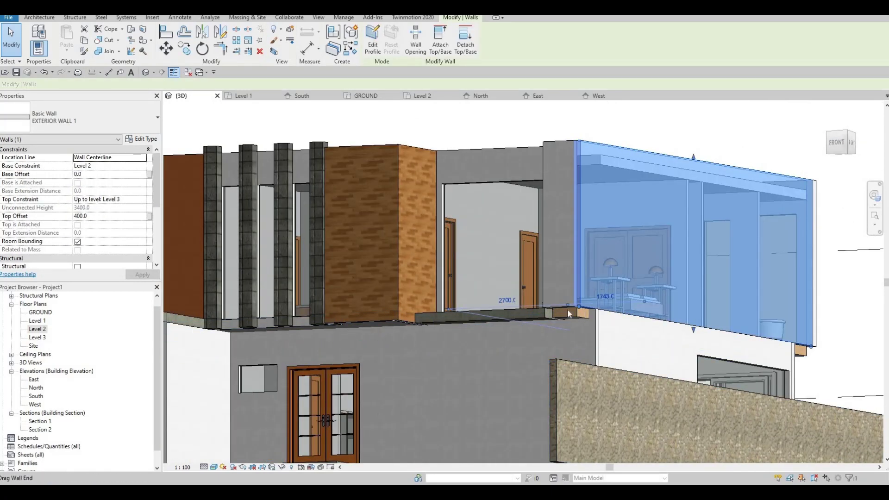
key(Escape)
key(Escape)
shift+middle_drag(579, 349, 578, 365)
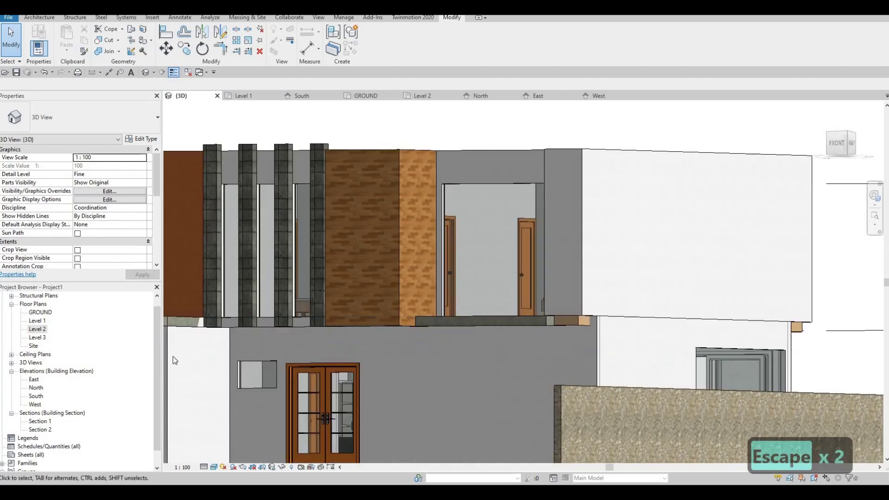
shift+middle_drag(555, 307, 571, 323)
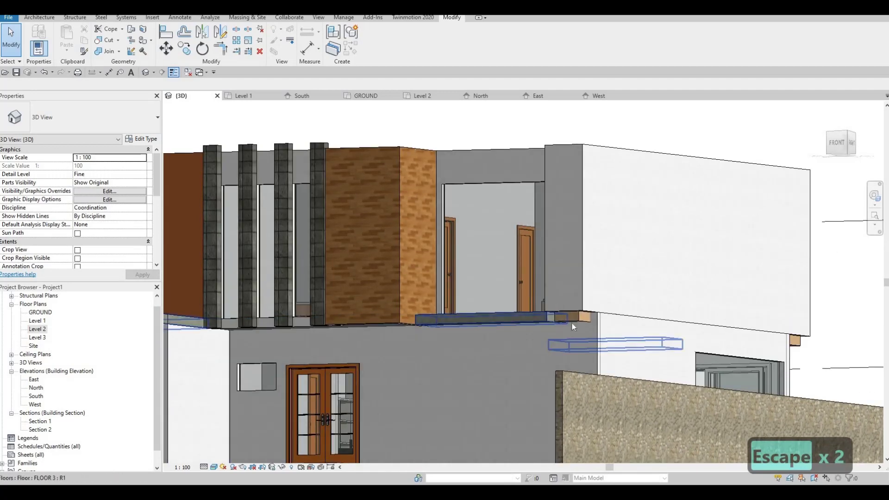
click(563, 312)
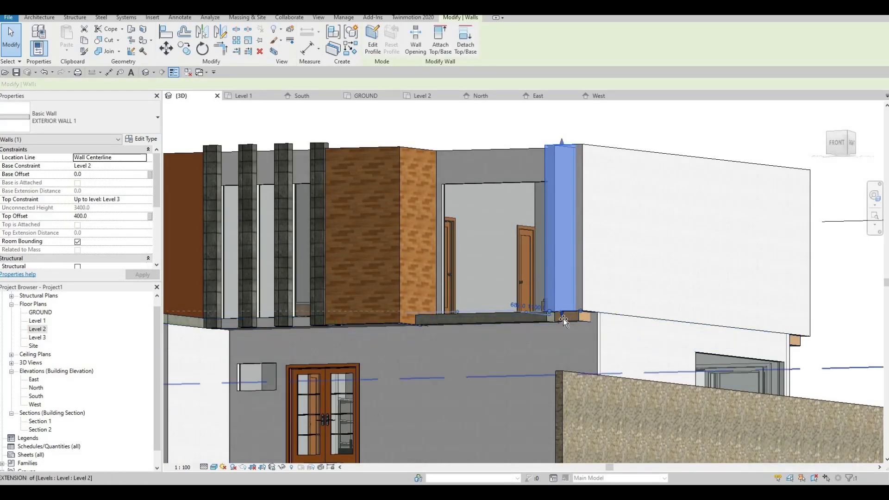
key(Escape)
scroll(580, 326, up, 5)
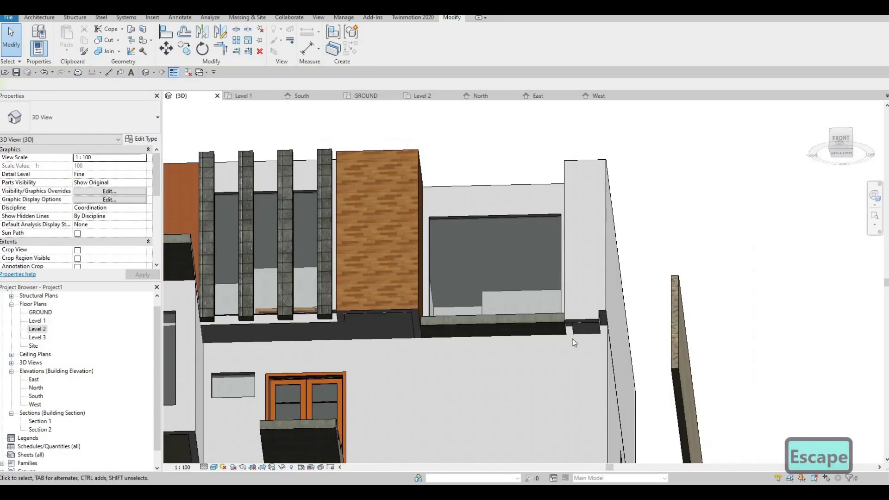
key(Escape)
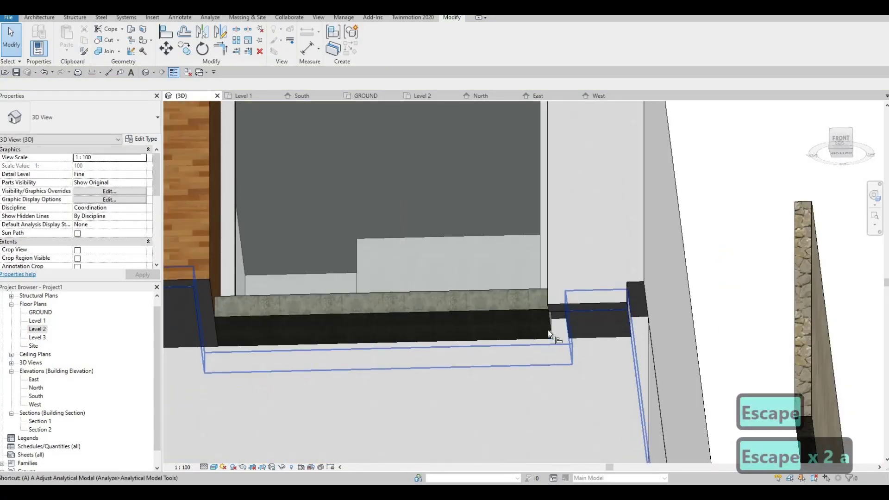
Align the base of the new enclosure's front and return walls with the underside of the floor slab
key(a)
key(l)
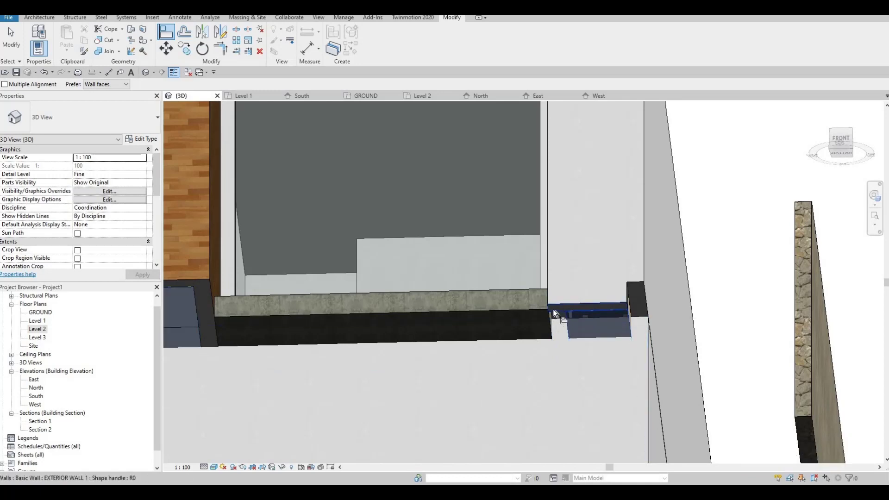
scroll(545, 296, up, 2)
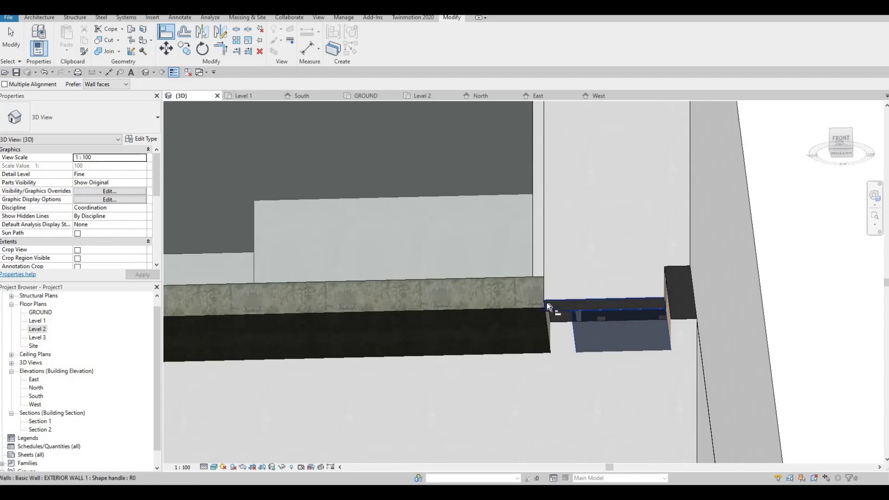
click(547, 306)
key(Tab)
key(Tab)
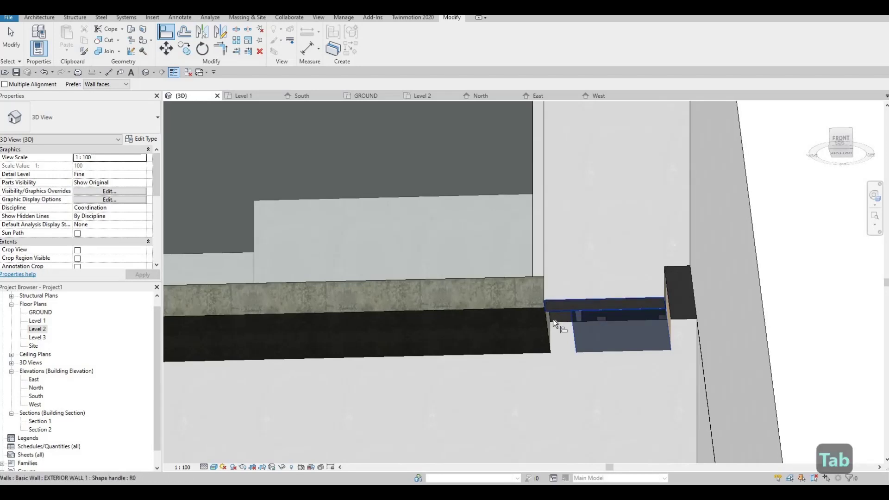
key(Escape)
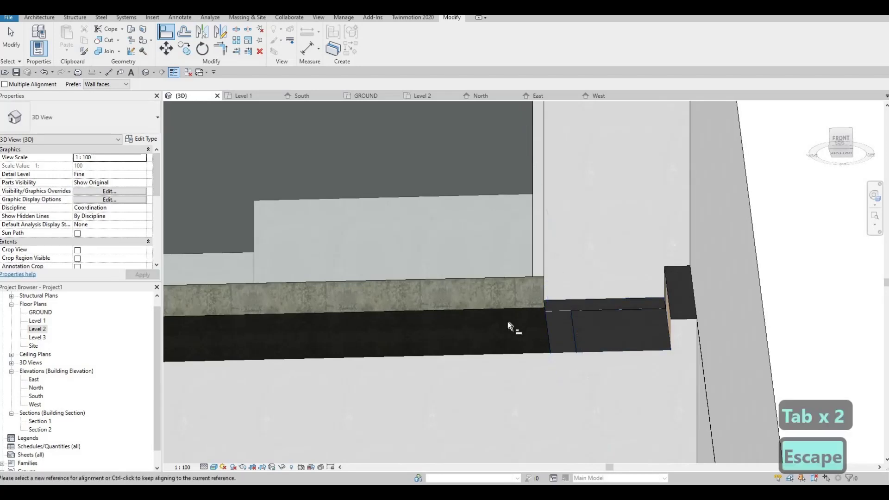
mouse_move(513, 323)
shift+middle_down()
mouse_move(575, 449)
mouse_move(512, 416)
mouse_move(446, 417)
mouse_move(520, 330)
shift+middle_up()
key(Escape)
In the Level 2 plan, shorten the side wall on grid D so that it ends at the ground-storey front wall line
double_click(38, 329)
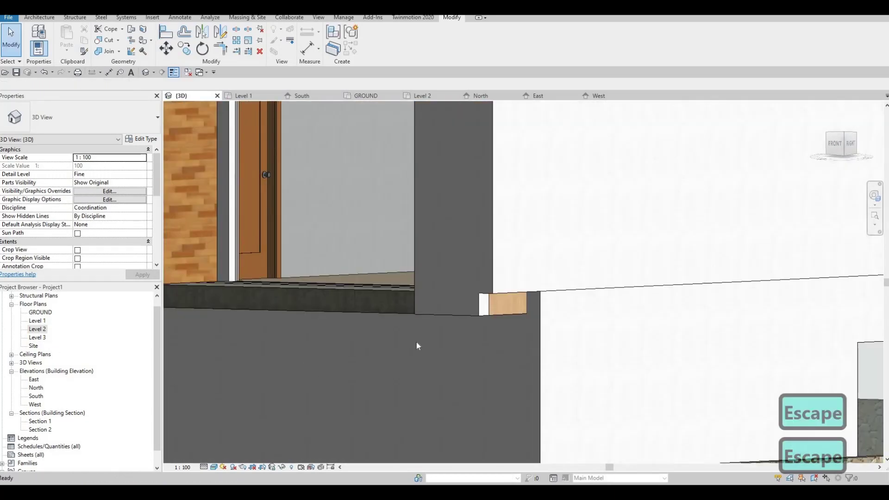
click(506, 319)
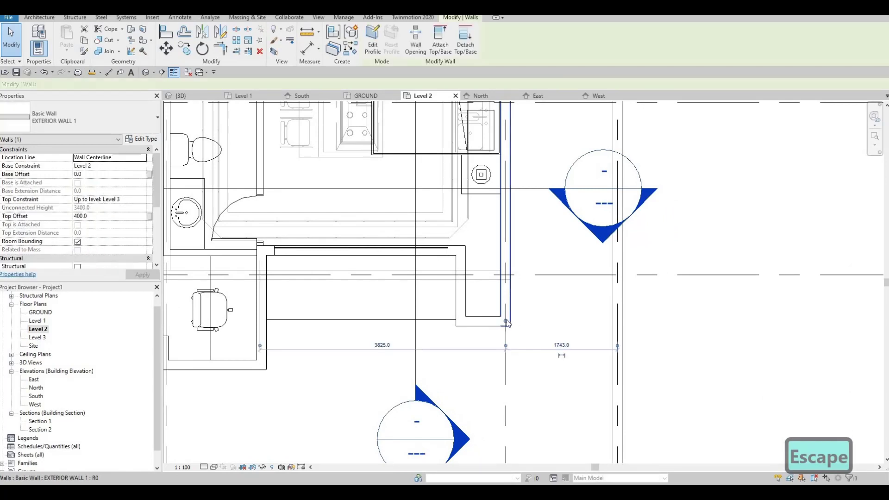
drag(509, 252, 506, 251)
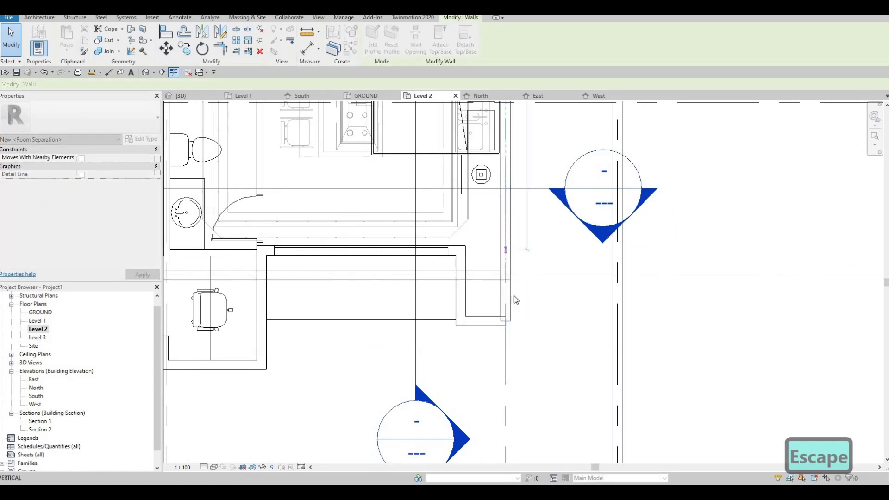
key(Escape)
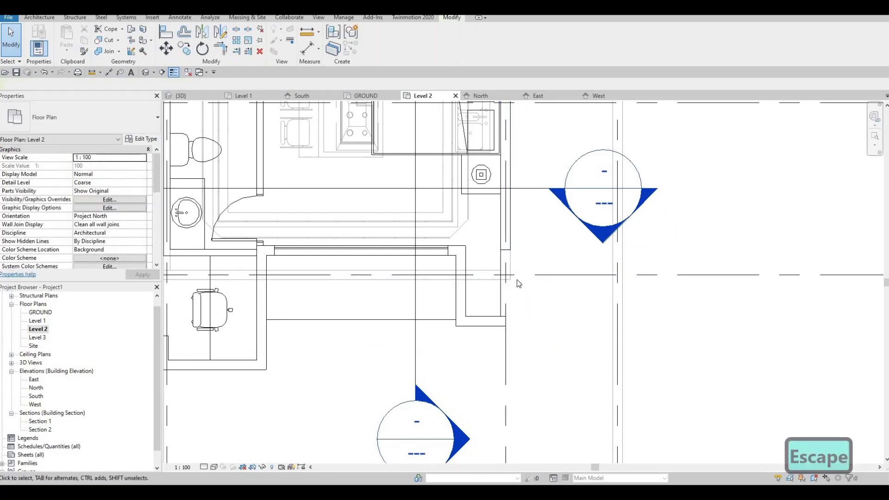
click(504, 254)
drag(505, 252, 505, 280)
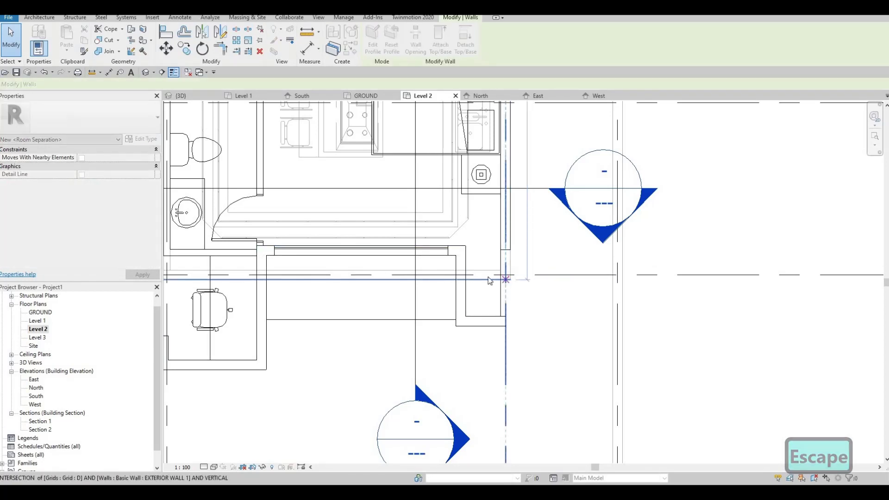
key(Escape)
Create a wall similar to the enclosure's front wall along grid D, from its outer corner to the shortened side wall's end
click(492, 321)
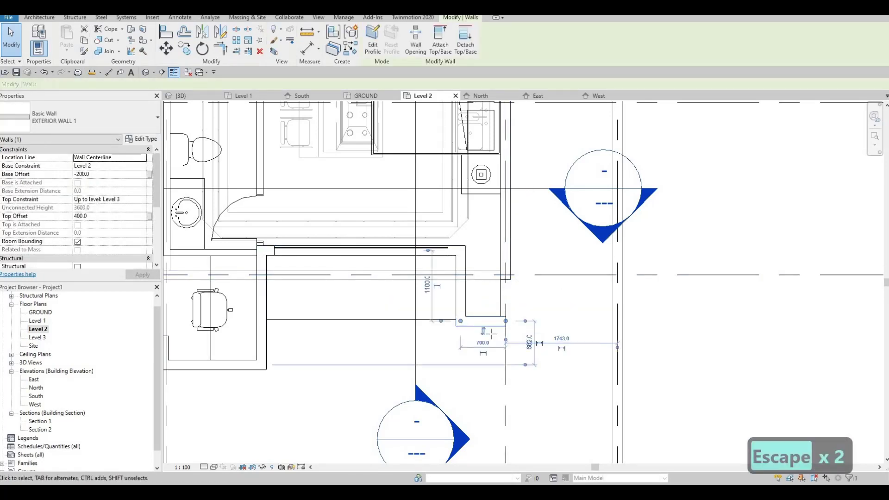
key(c)
key(s)
click(506, 287)
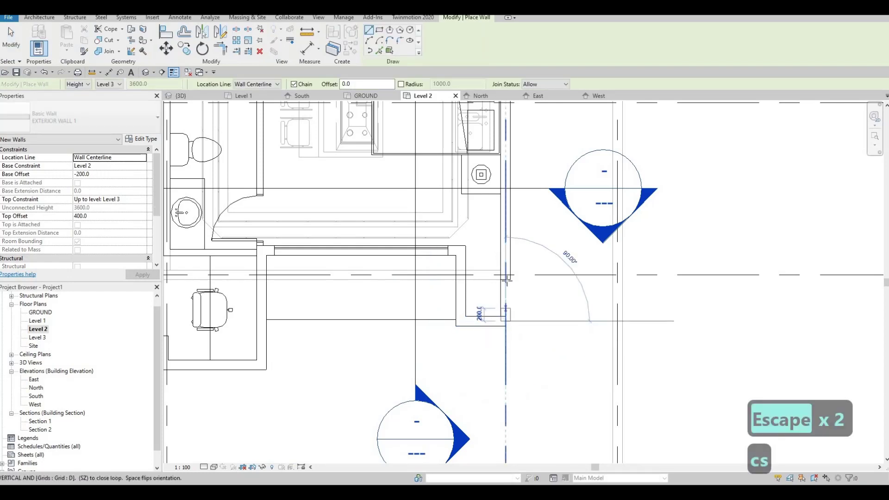
click(506, 321)
key(Escape)
key(Escape)
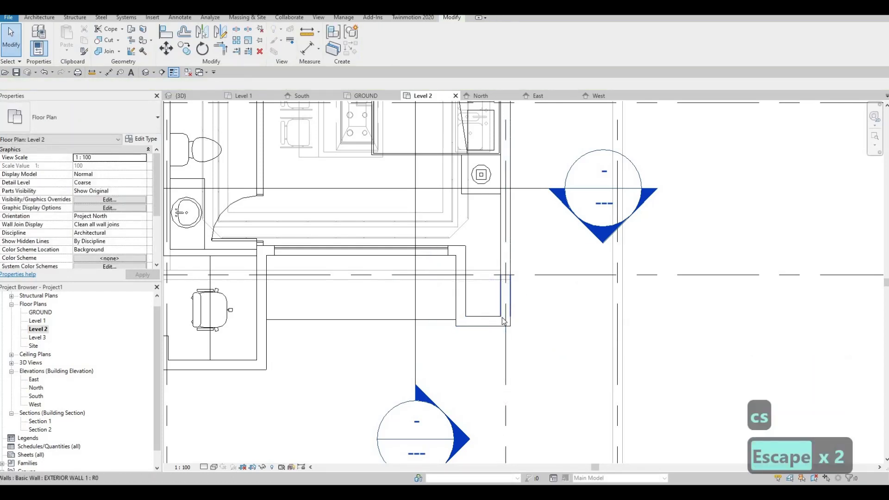
Examine the rebuilt outer corner of the enclosure and its base in the 3D view
click(506, 303)
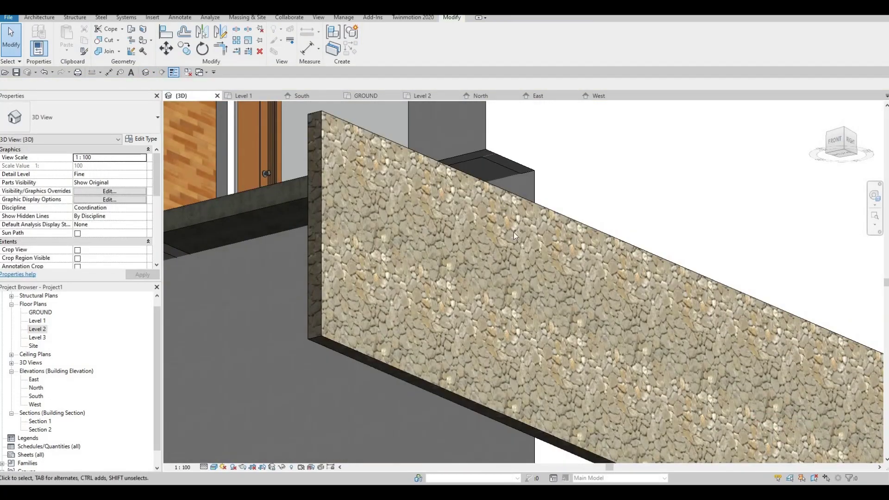
middle_drag(513, 232, 503, 255)
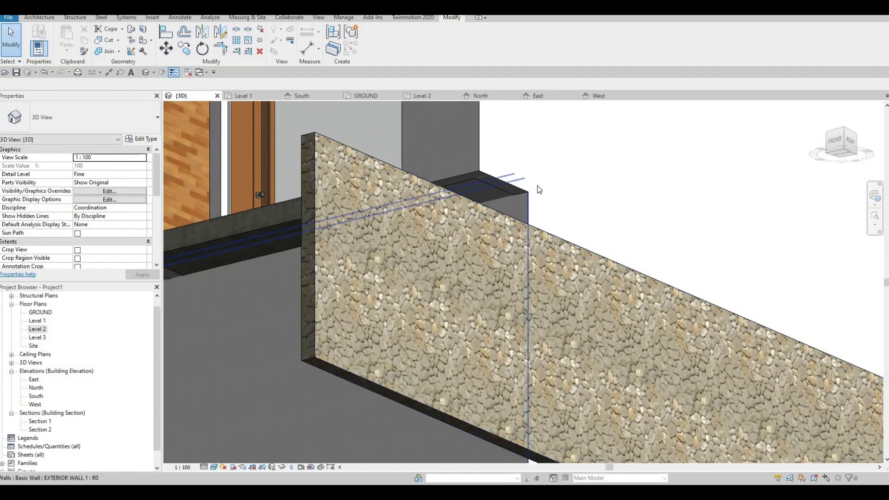
scroll(462, 366, up, 3)
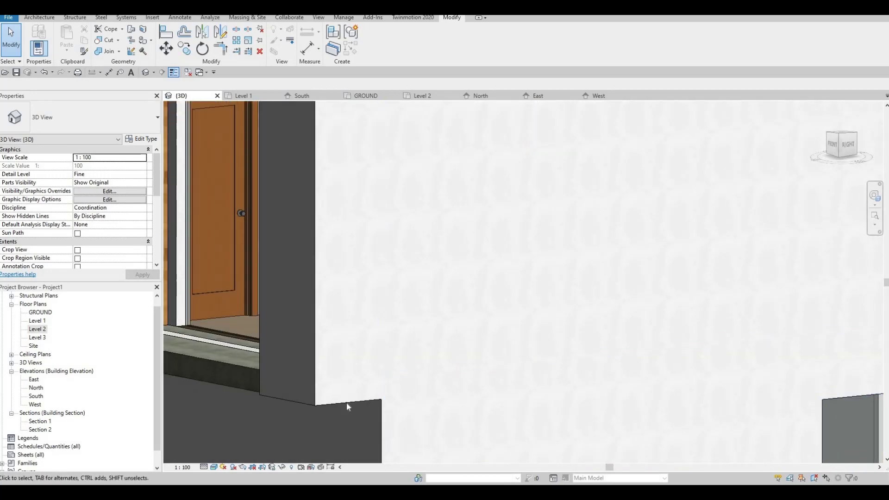
click(398, 363)
key(Escape)
shift+middle_drag(398, 363, 456, 384)
key(Escape)
key(Escape)
scroll(456, 383, down, 5)
shift+middle_drag(406, 397, 504, 210)
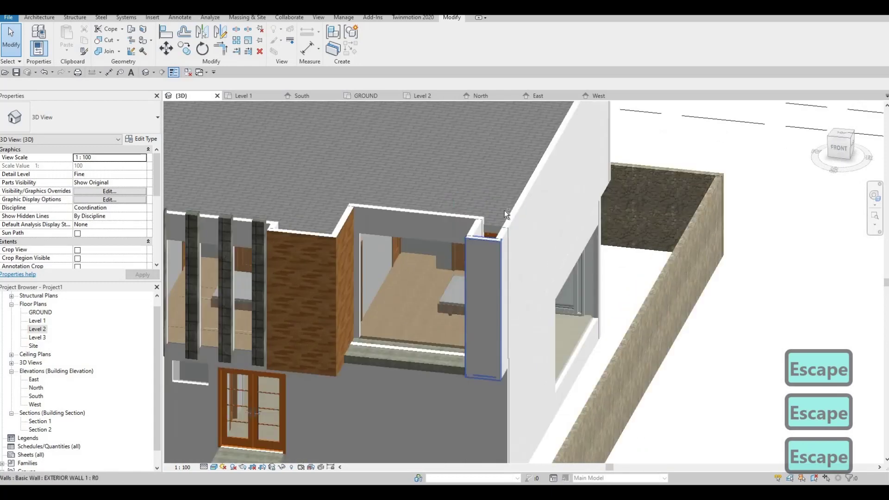
Edit the main roof's footprint in the Level 2 plan, adding a boundary rectangle from the enclosure's inner outer corner to the existing front edge
scroll(475, 317, up, 5)
shift+middle_drag(476, 317, 492, 338)
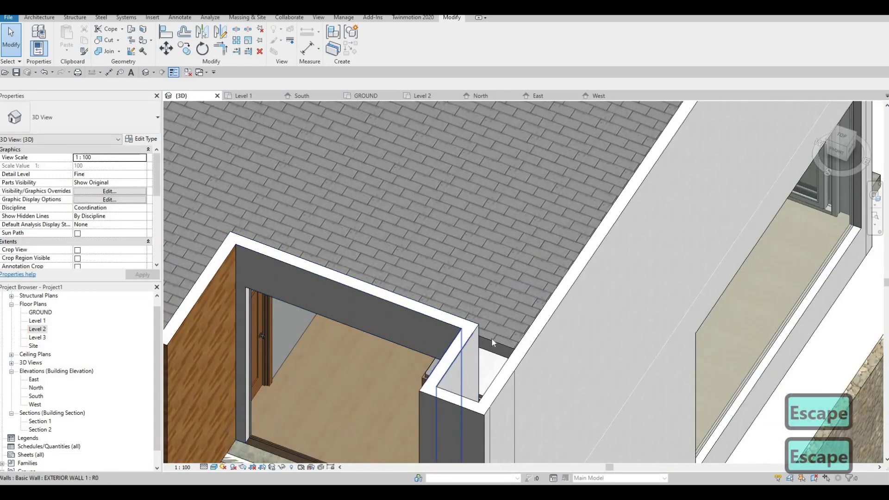
click(195, 162)
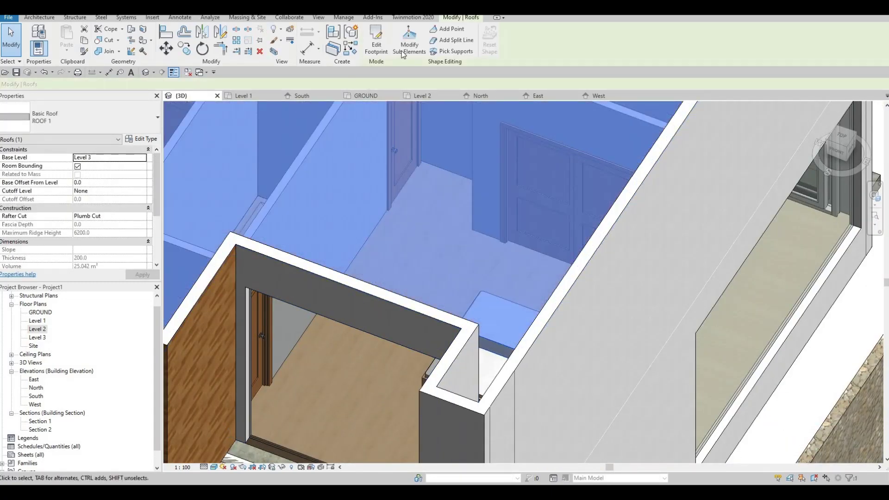
click(376, 44)
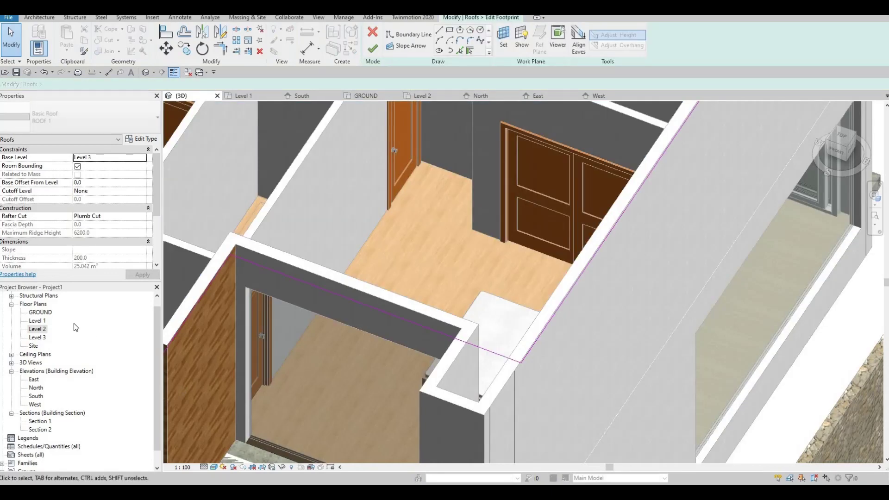
double_click(38, 329)
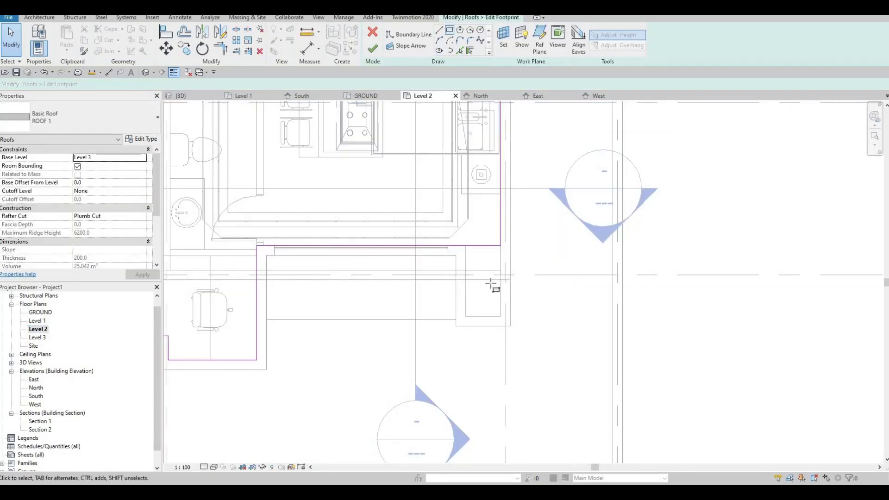
key(Return)
click(500, 316)
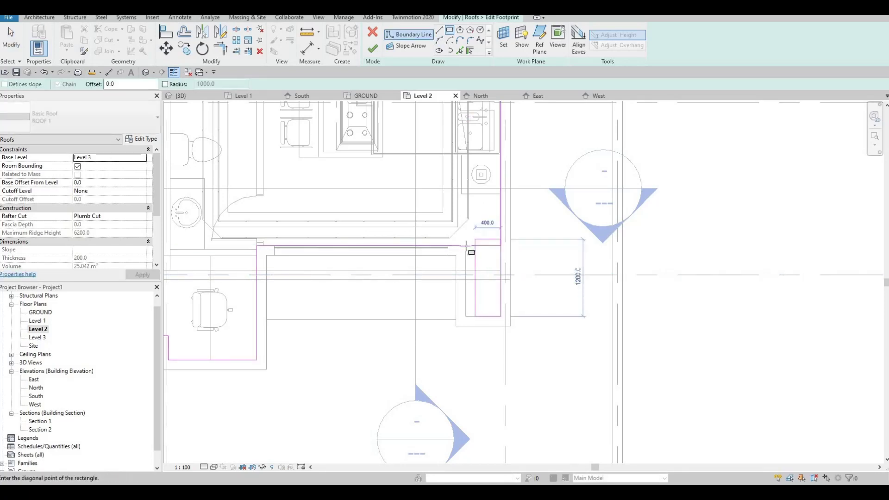
click(466, 245)
key(Escape)
key(Escape)
key(Escape)
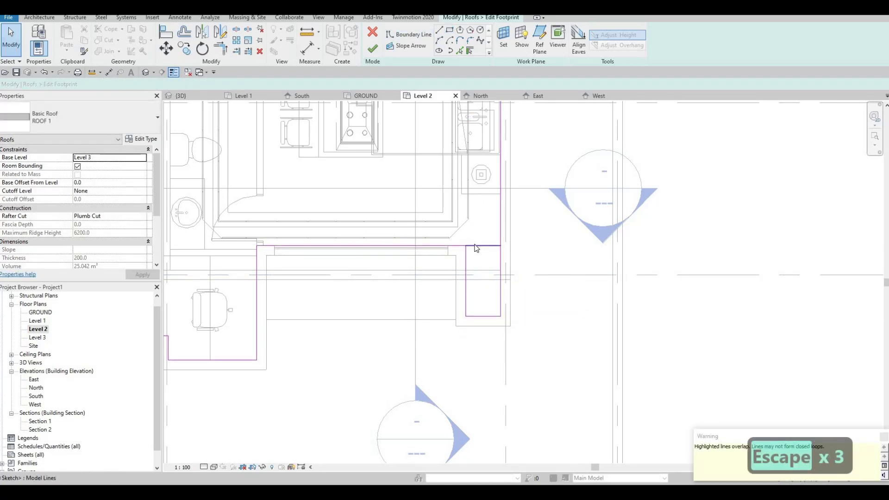
Delete the overlapping sketch line, trim the roof boundary into one loop around the enclosure, and finish the footprint in the 3D view
click(465, 245)
key(Delete)
key(t)
key(r)
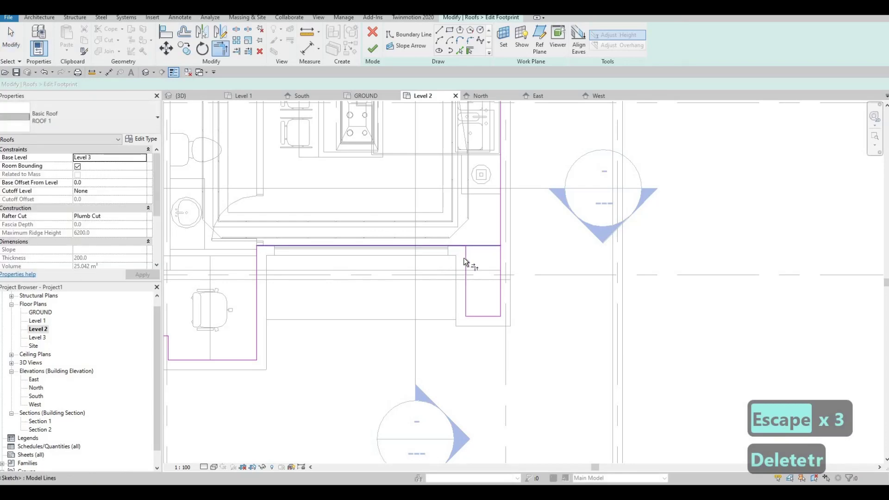
click(464, 257)
click(458, 246)
key(Escape)
key(Escape)
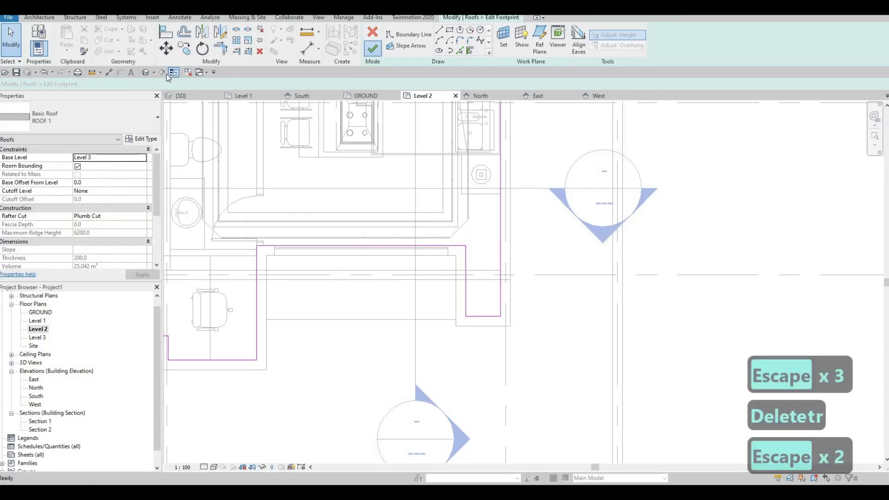
click(146, 72)
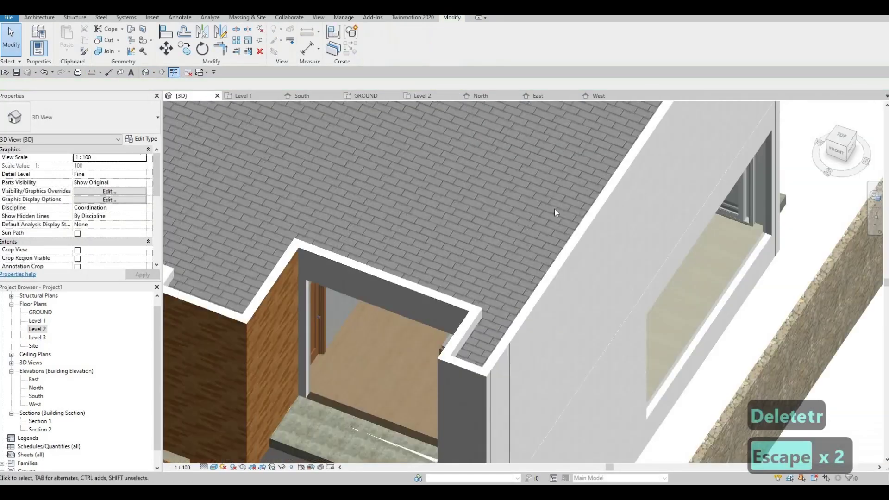
Examine the extended roof, the balcony enclosure and the whole front facade from several angles in 3D
shift+middle_drag(554, 209, 498, 260)
scroll(556, 189, down, 2)
mouse_move(555, 189)
shift+middle_down()
mouse_move(410, 236)
mouse_move(549, 177)
shift+middle_up()
scroll(410, 236, down, 3)
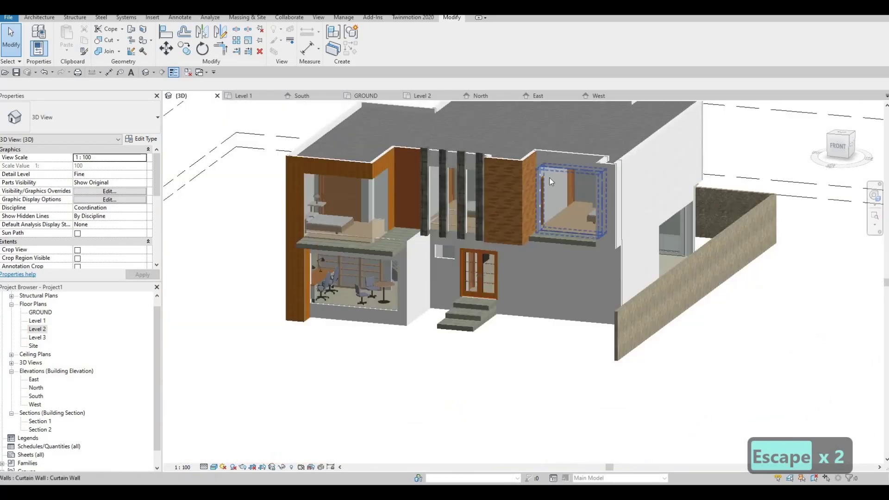
scroll(549, 176, up, 2)
scroll(499, 249, up, 3)
shift+middle_drag(499, 249, 609, 239)
shift+middle_drag(574, 262, 343, 272)
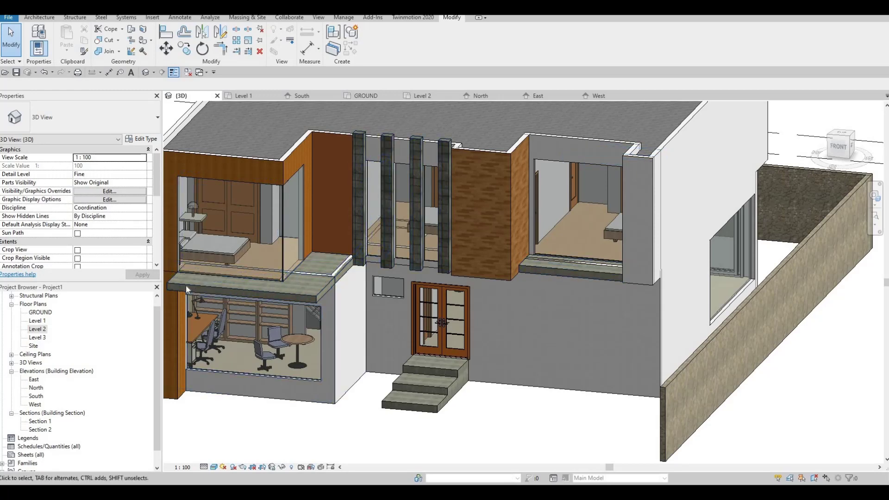
shift+middle_drag(352, 256, 647, 232)
scroll(516, 248, down, 3)
scroll(556, 288, up, 5)
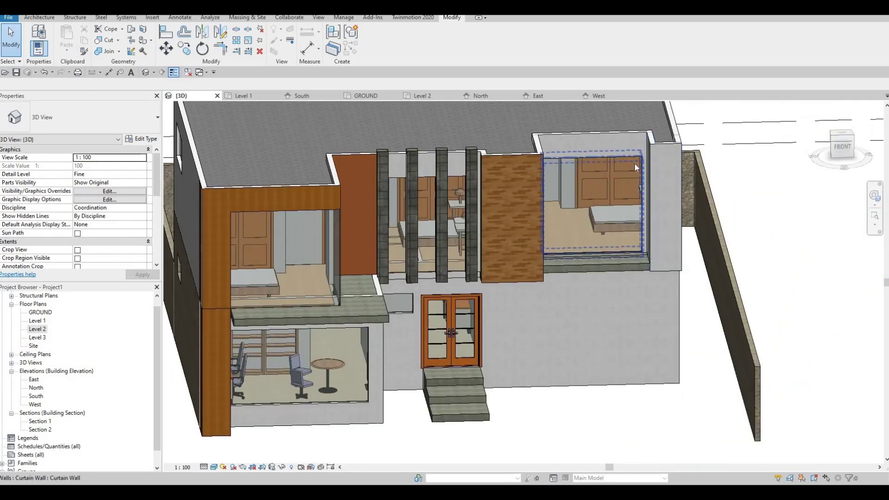
shift+middle_drag(635, 168, 630, 146)
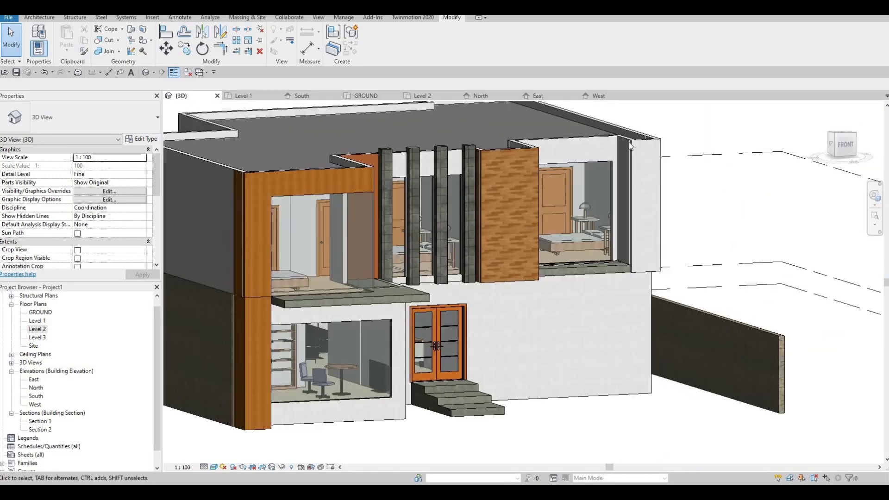
Duplicate the wall type of the enclosure's return wall beside the small balcony as EXTERIOR WALL 2
click(625, 142)
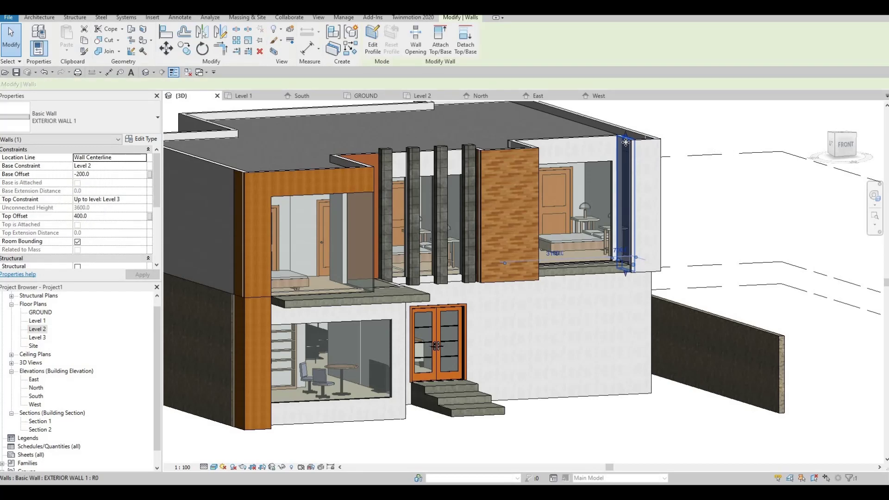
click(142, 139)
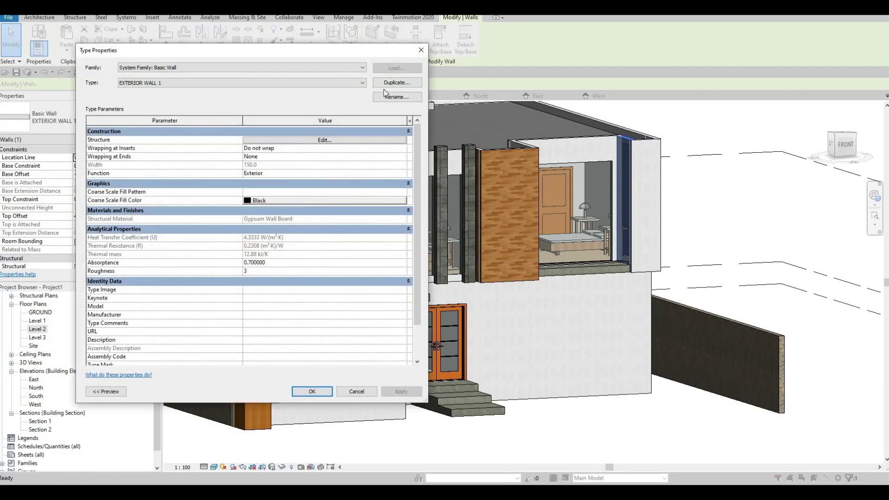
click(397, 82)
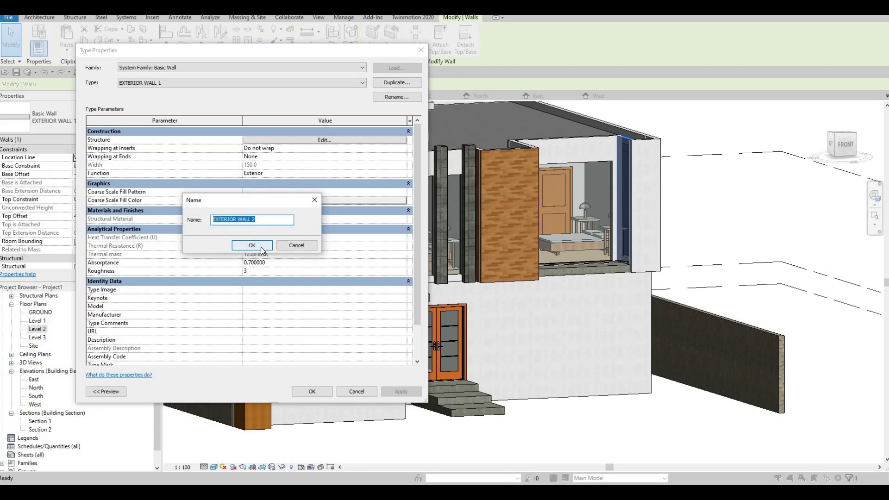
click(260, 247)
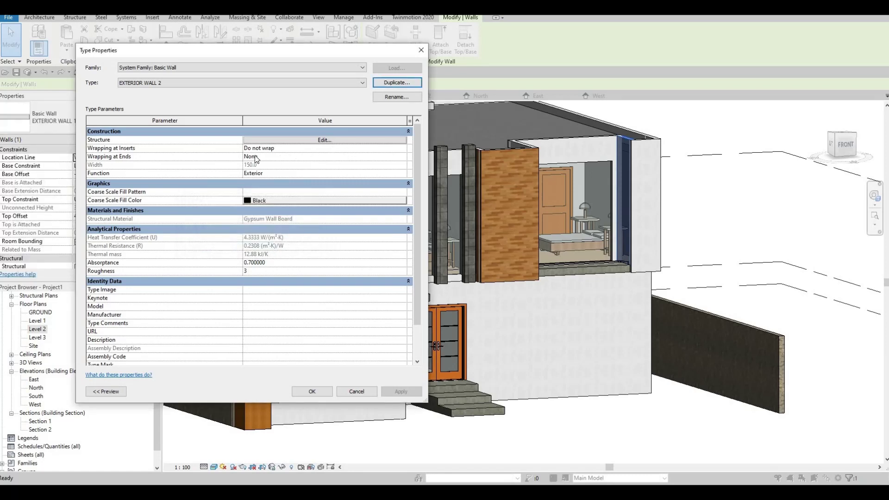
Set the structure layer material of EXTERIOR WALL 2 to Rubble from the AEC Stone materials
click(254, 139)
click(213, 138)
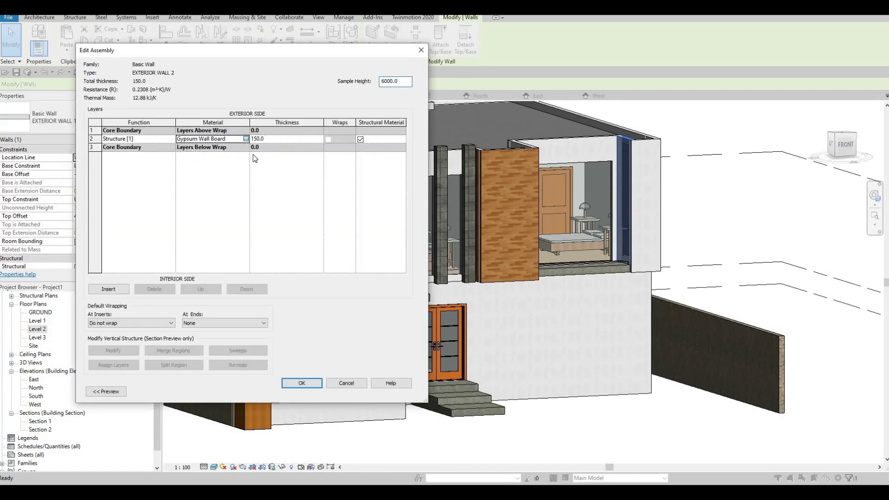
click(245, 139)
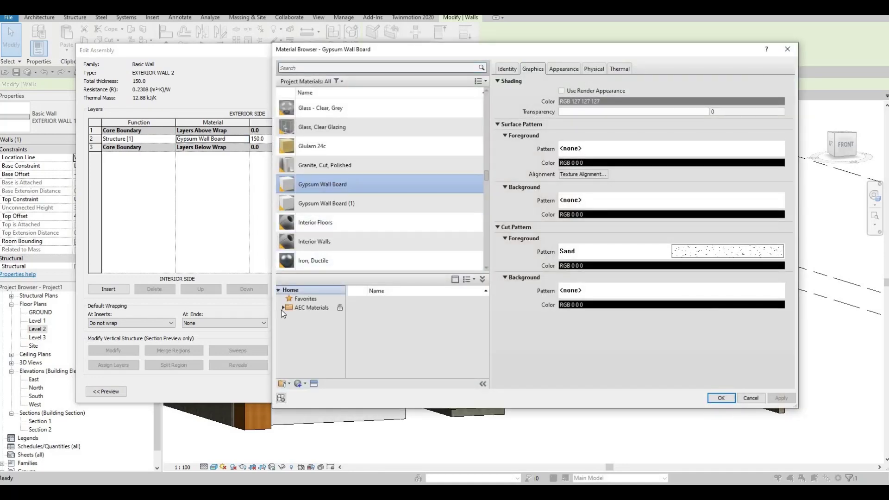
click(283, 308)
scroll(295, 328, down, 3)
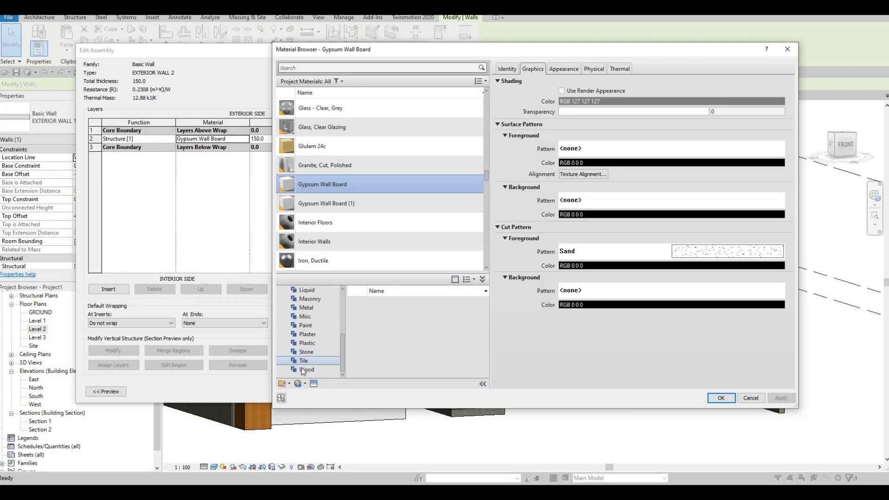
click(306, 352)
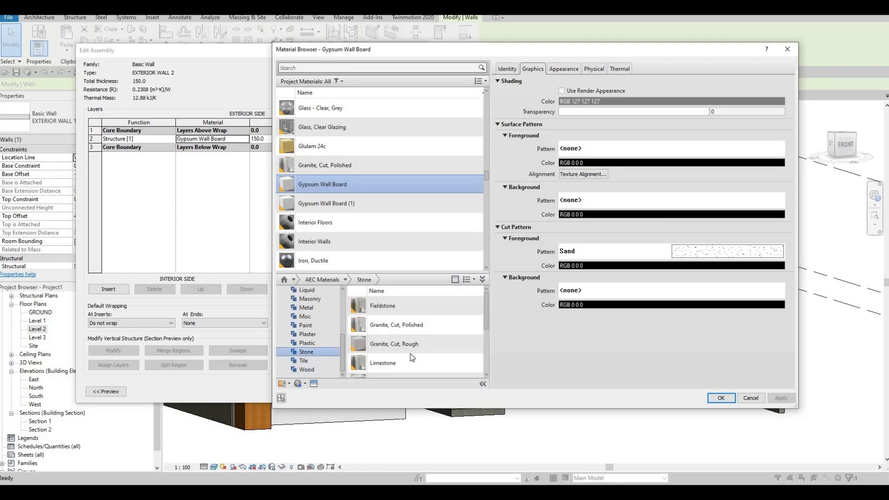
scroll(428, 359, down, 3)
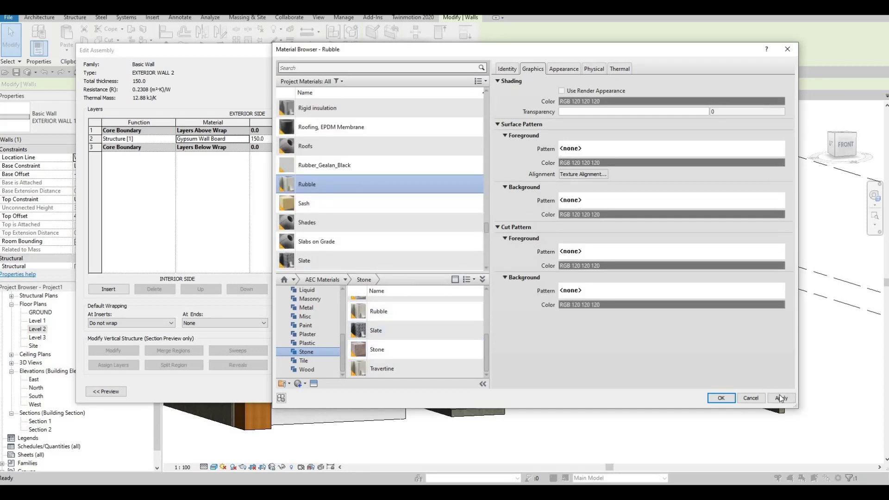
click(720, 398)
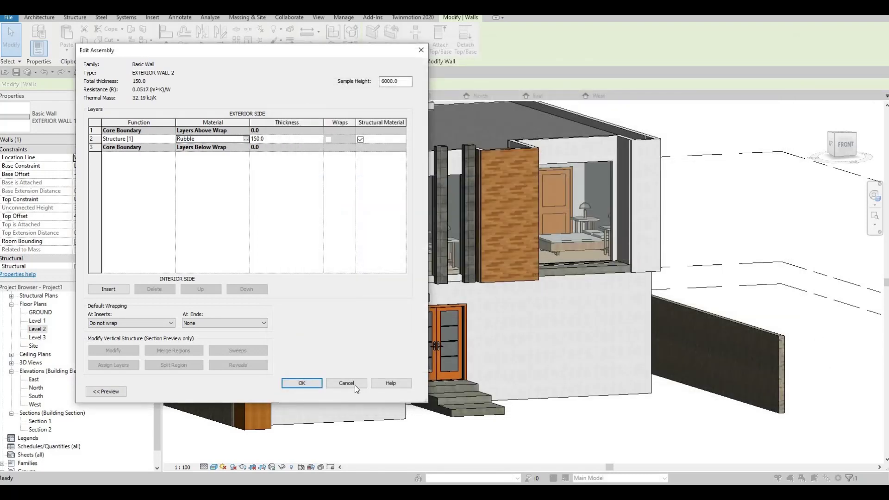
click(313, 383)
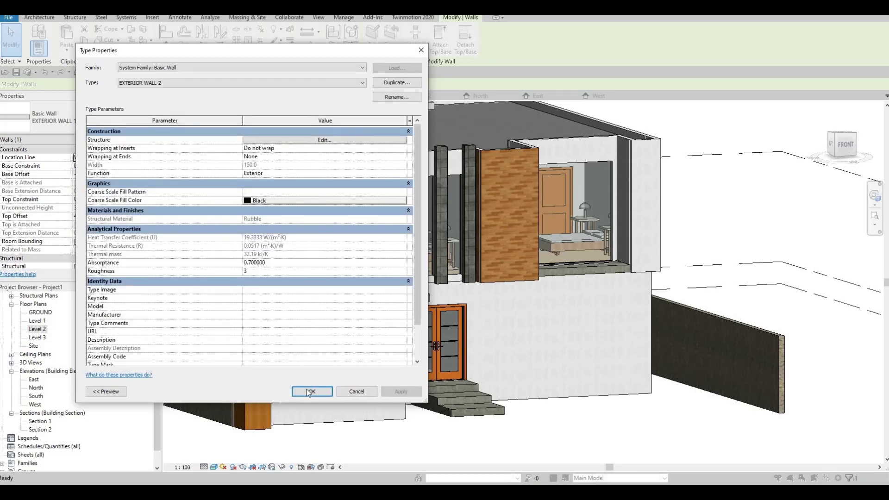
key(Escape)
Change the enclosure's front wall and its outer side wall to the EXTERIOR WALL 2 type
shift+middle_drag(537, 369, 674, 152)
click(679, 149)
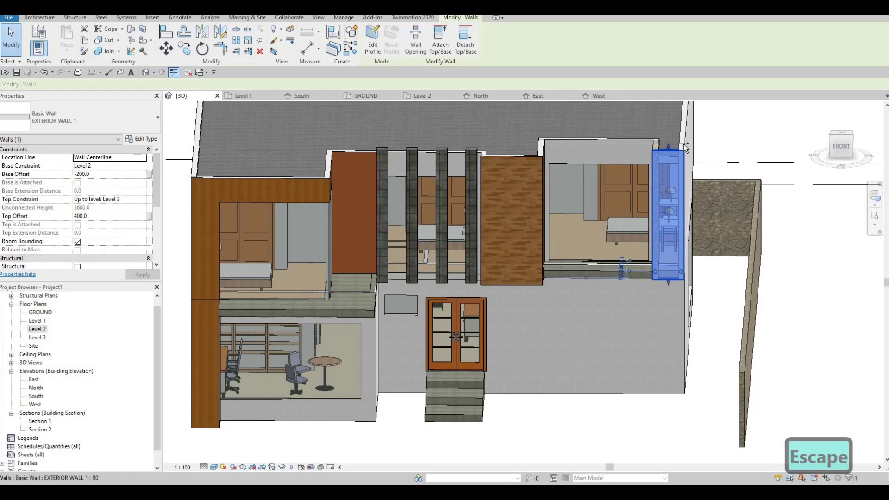
click(95, 122)
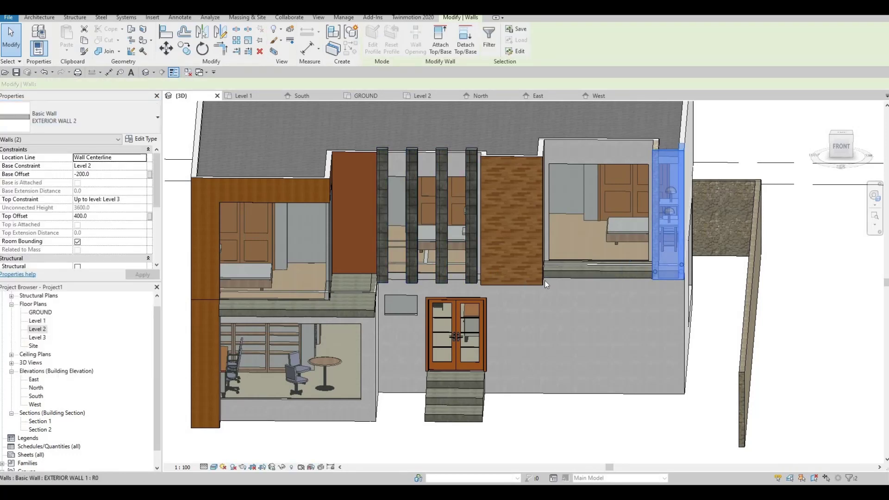
key(Escape)
key(Escape)
key(Escape)
shift+middle_drag(451, 311, 277, 139)
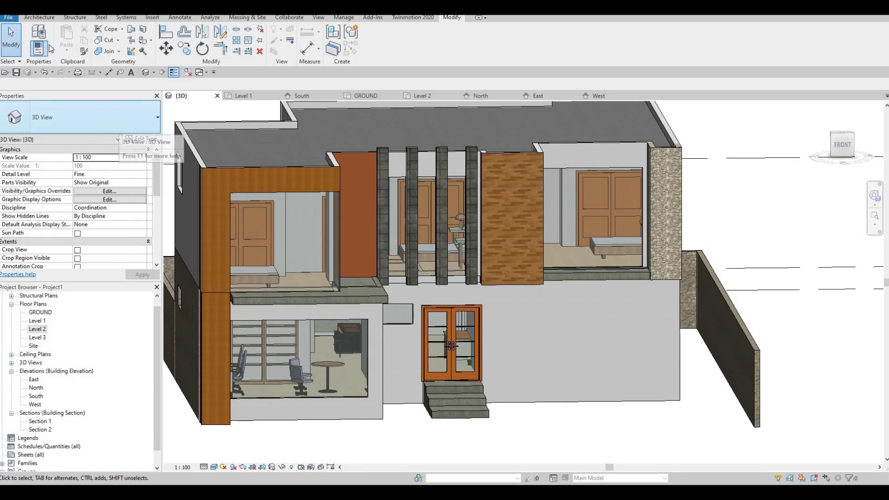
Place a vertical wall reveal on the enclosure's rubble front wall, near its outer edge
click(39, 17)
click(36, 48)
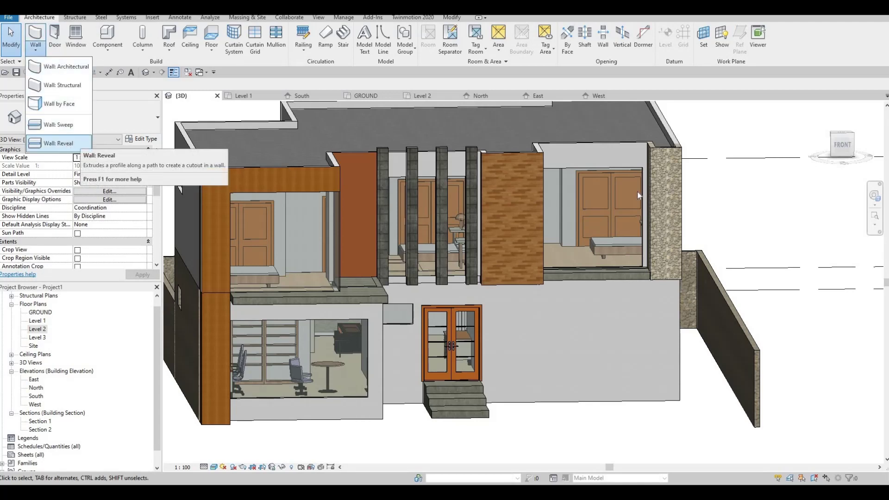
key(Return)
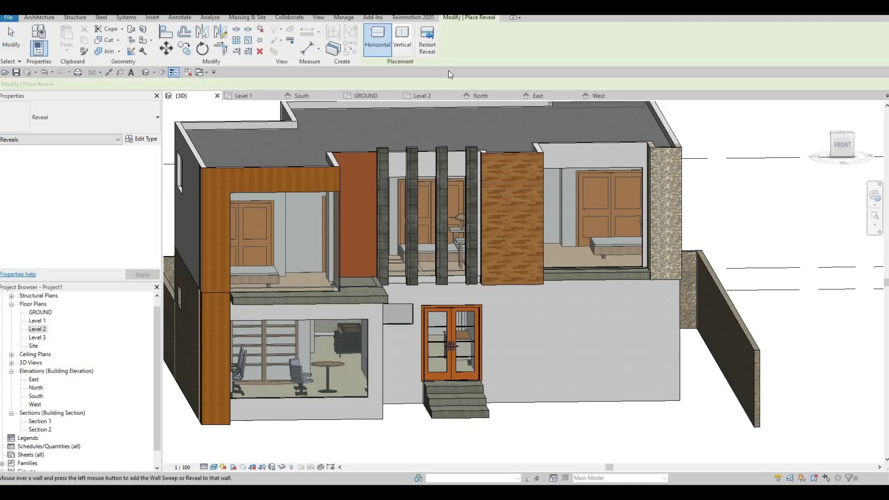
click(667, 222)
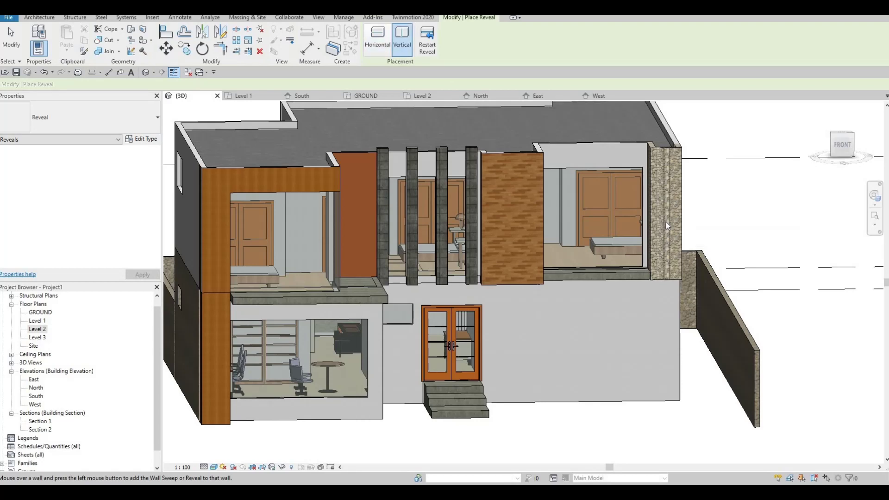
click(529, 259)
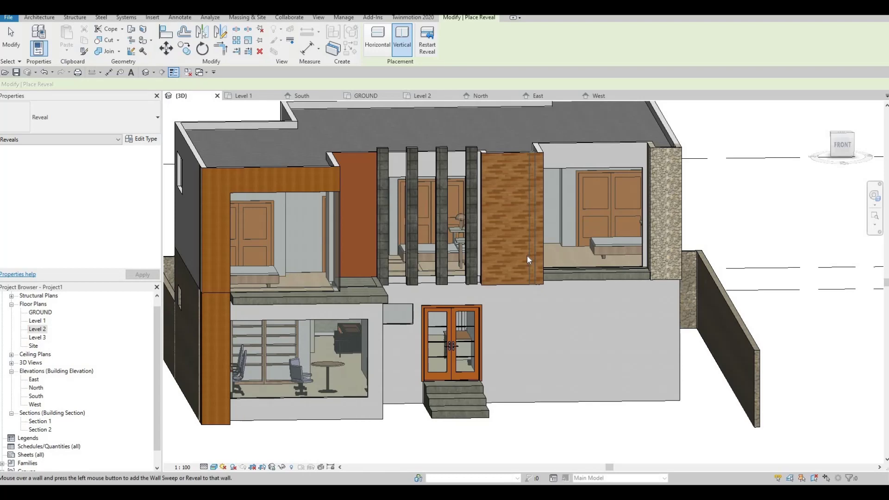
shift+middle_drag(527, 256, 518, 258)
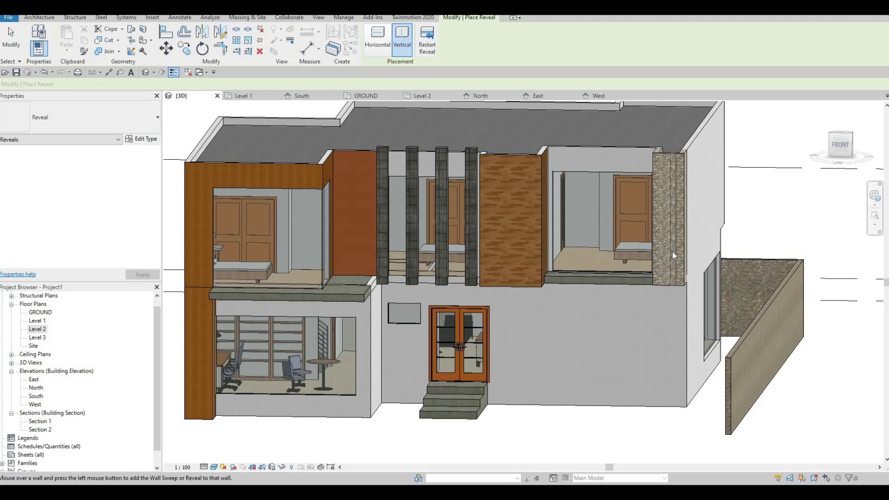
scroll(672, 252, up, 3)
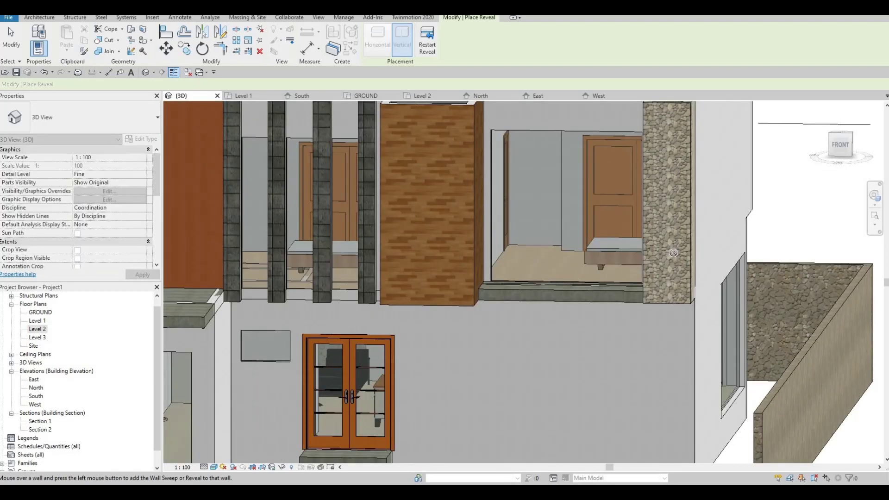
click(675, 252)
key(Escape)
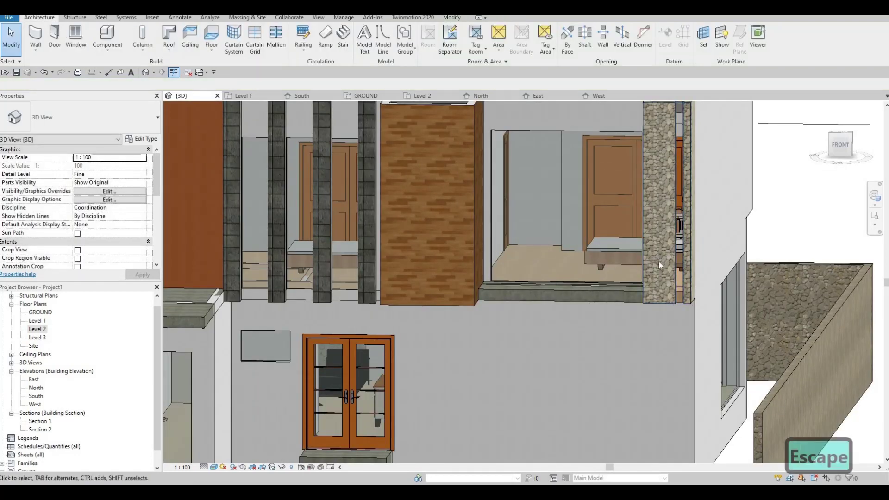
In the Level 2 floor plan, nudge the enclosure front wall's vertical reveal toward the small balcony, to 450 from the return wall and 250 from the outer wall
click(657, 298)
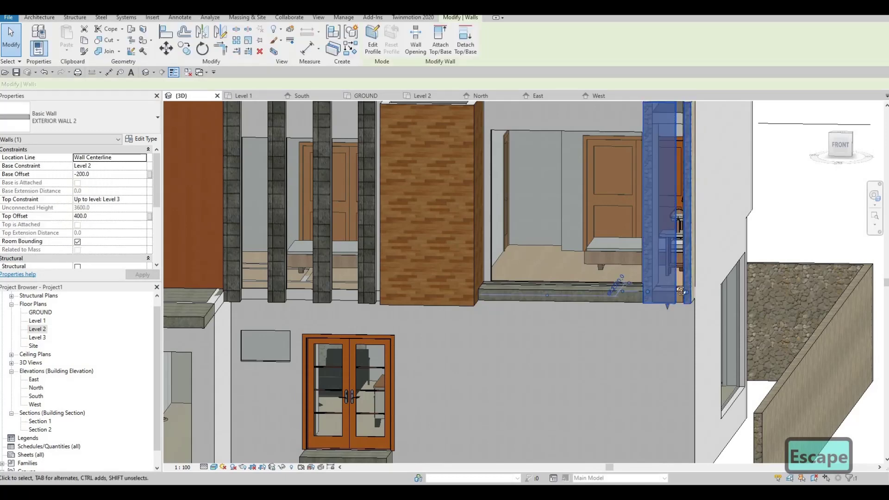
key(Escape)
shift+middle_drag(679, 301, 596, 285)
scroll(594, 278, up, 1)
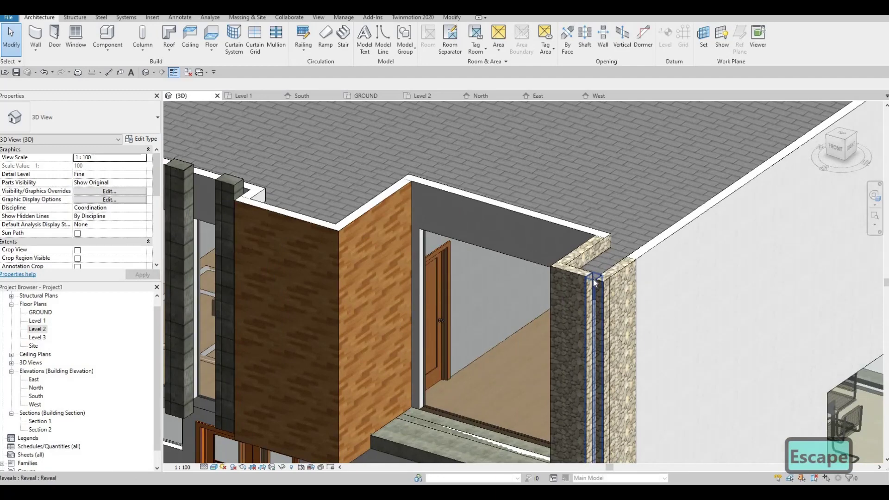
scroll(593, 279, up, 2)
click(593, 279)
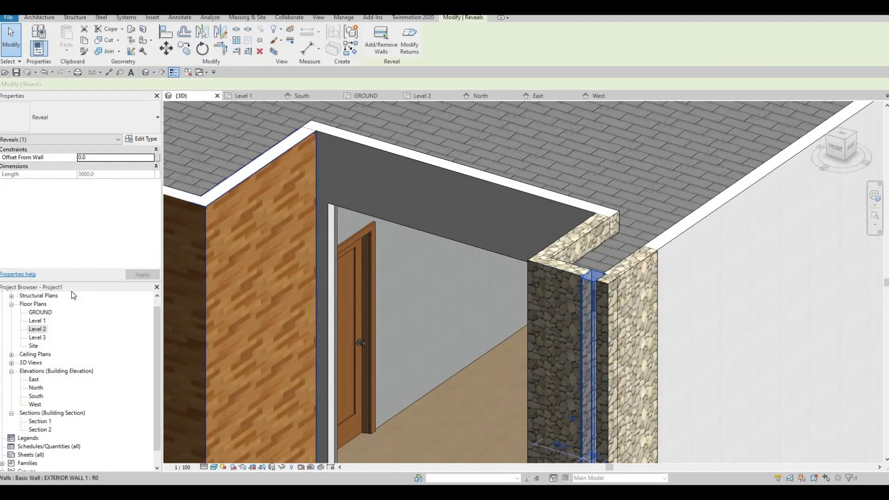
double_click(35, 329)
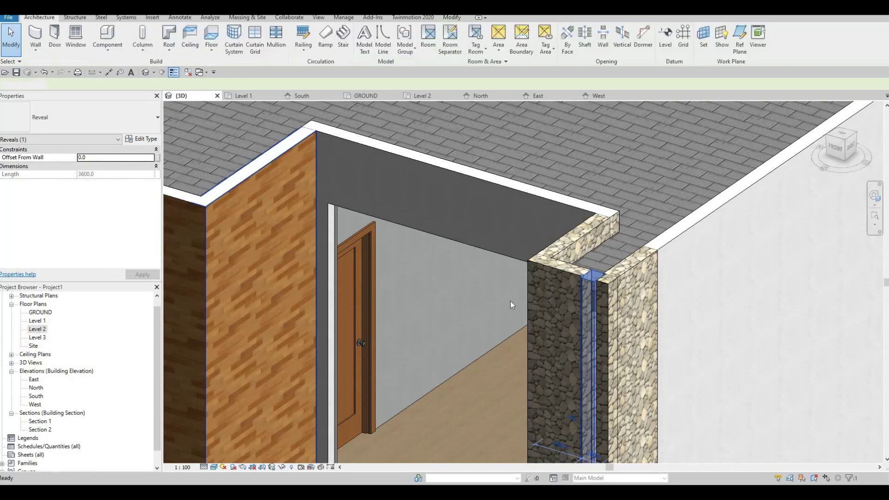
scroll(501, 348, up, 5)
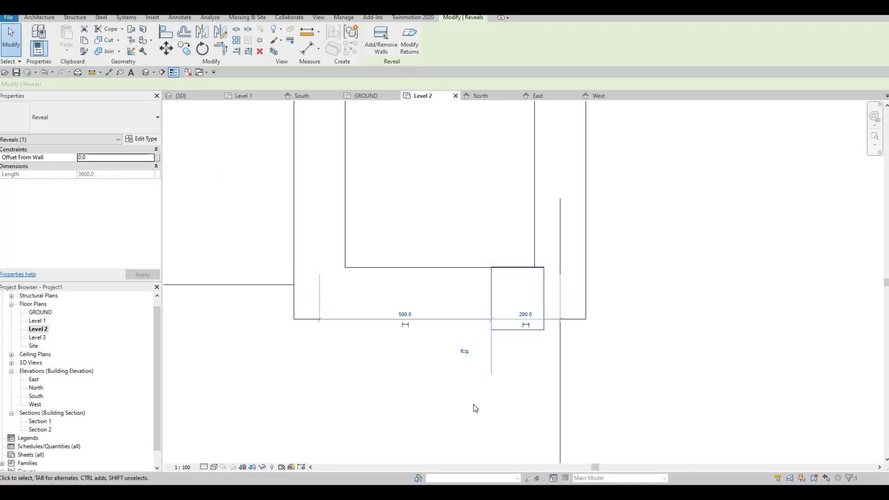
key(Left)
key(Left)
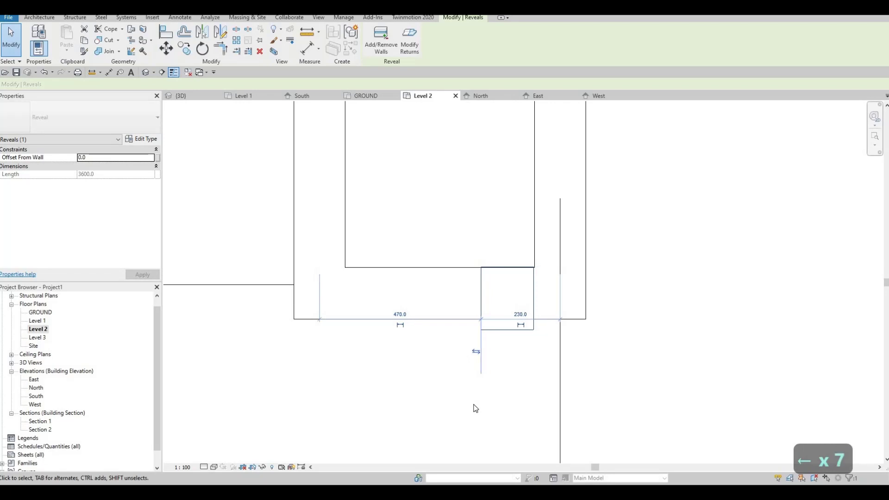
key(Left)
key(Escape)
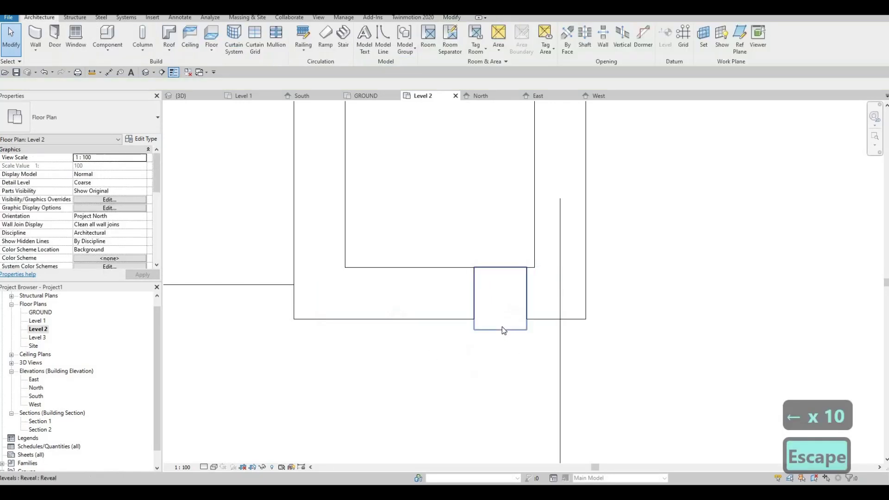
Try an offset from wall of 20 for the vertical reveal, and replace it with -20
click(500, 328)
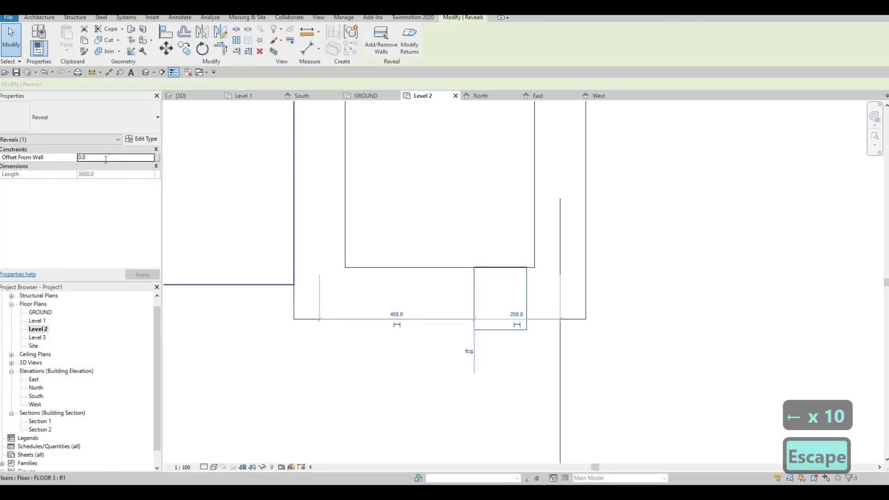
click(106, 159)
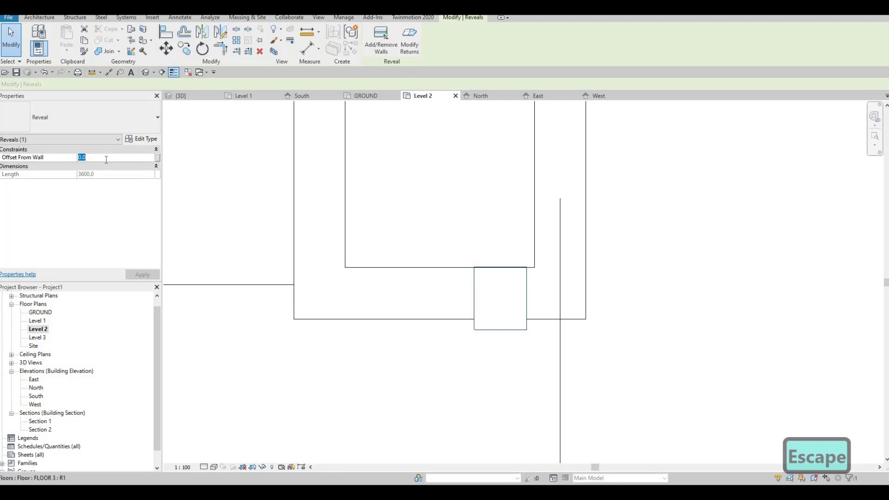
text(20)
key(Return)
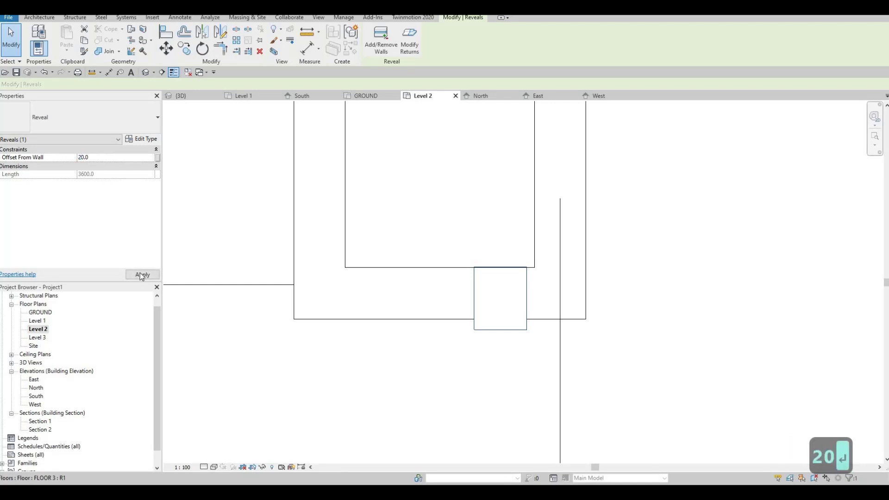
click(142, 275)
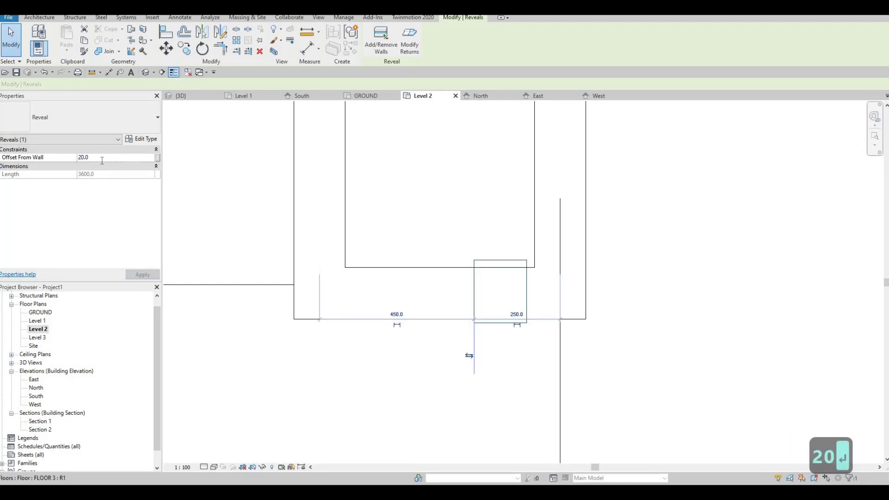
text(-20)
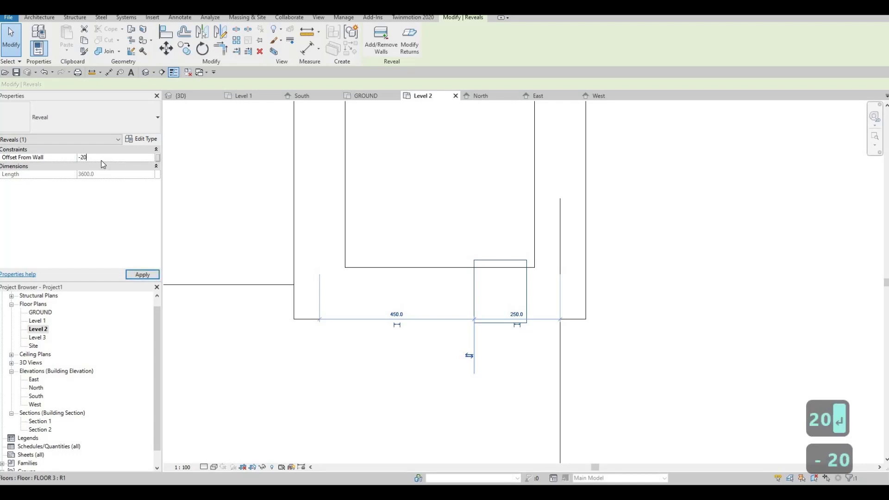
Set the wall reveal's offset from the wall to -20 mm
key(Return)
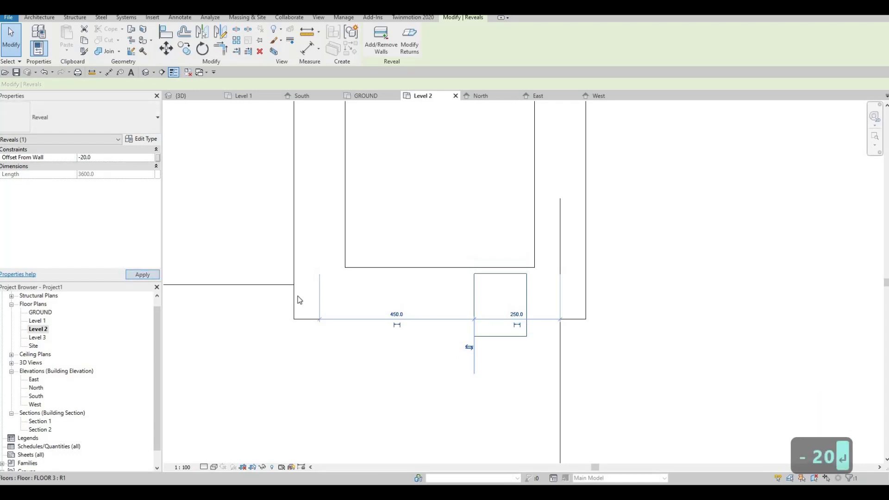
key(Escape)
key(Escape)
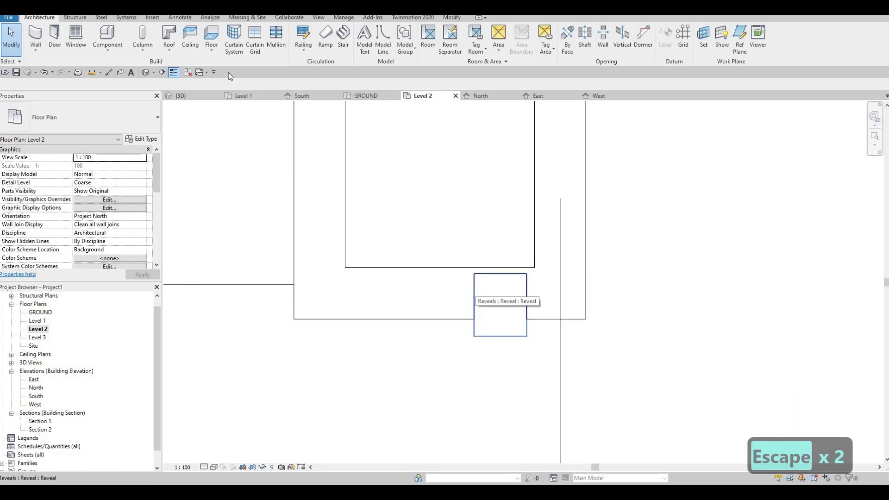
Copy the reveal about 200 mm to the left along the same wall end in the Level 2 plan
click(474, 296)
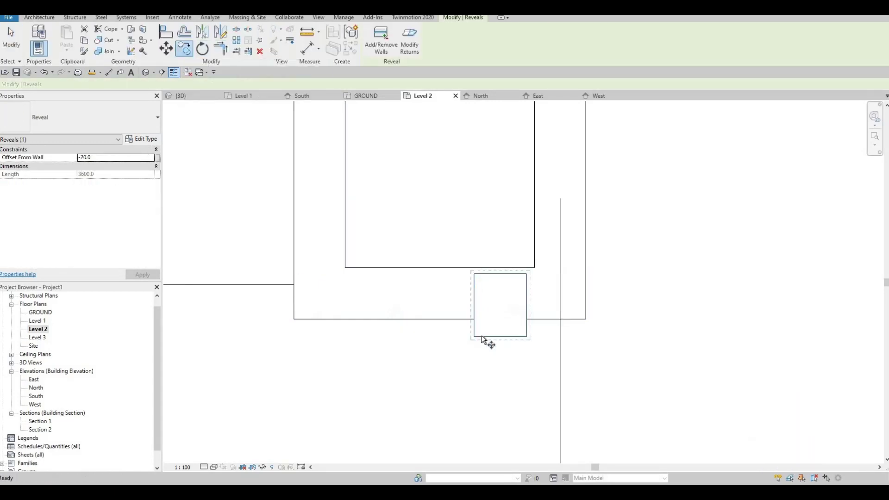
key(m)
key(v)
click(491, 352)
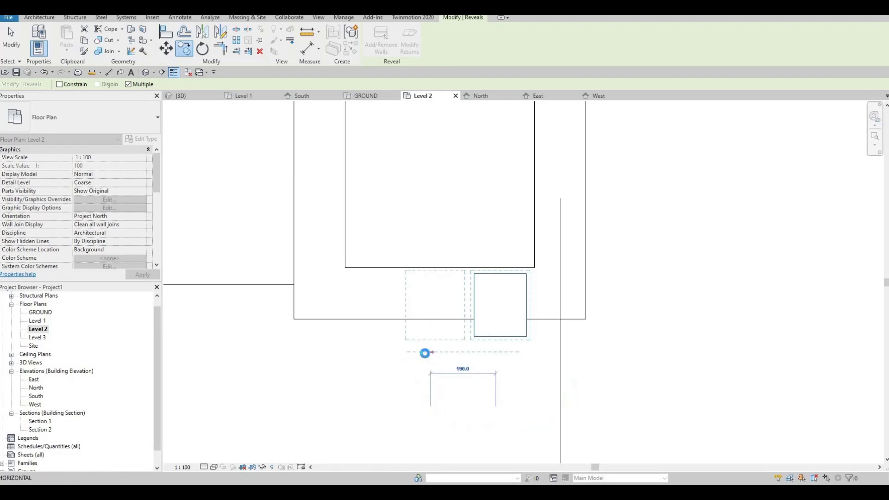
click(426, 354)
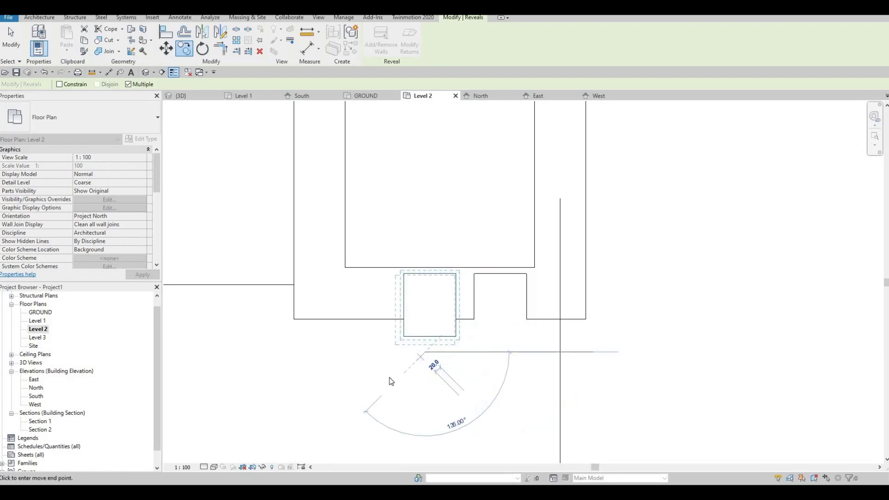
key(Escape)
key(Escape)
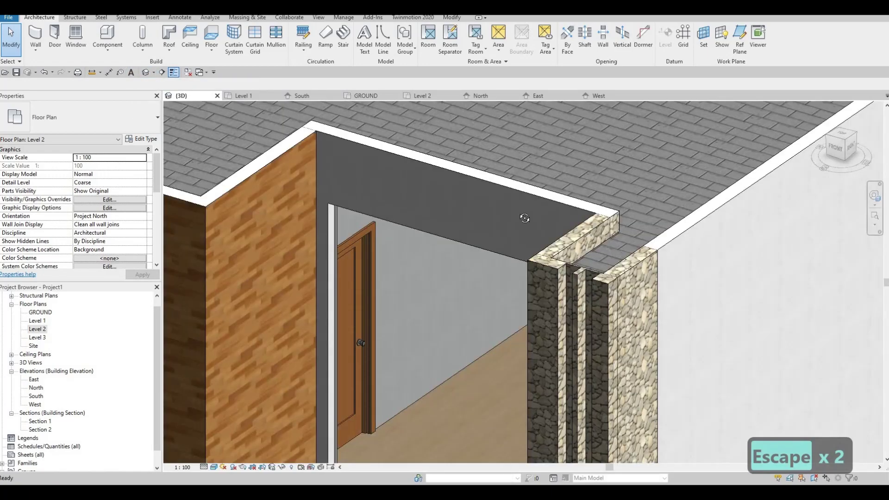
Inspect the two vertical reveals in the stone-clad wall end in 3D from several angles
scroll(499, 315, up, 5)
shift+middle_drag(490, 315, 509, 320)
scroll(510, 319, down, 3)
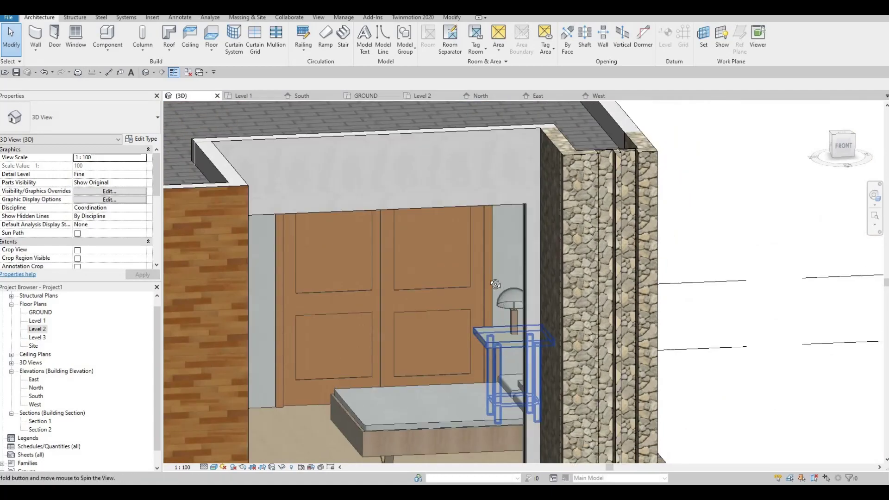
scroll(480, 287, up, 5)
shift+middle_drag(480, 288, 413, 324)
scroll(486, 234, down, 3)
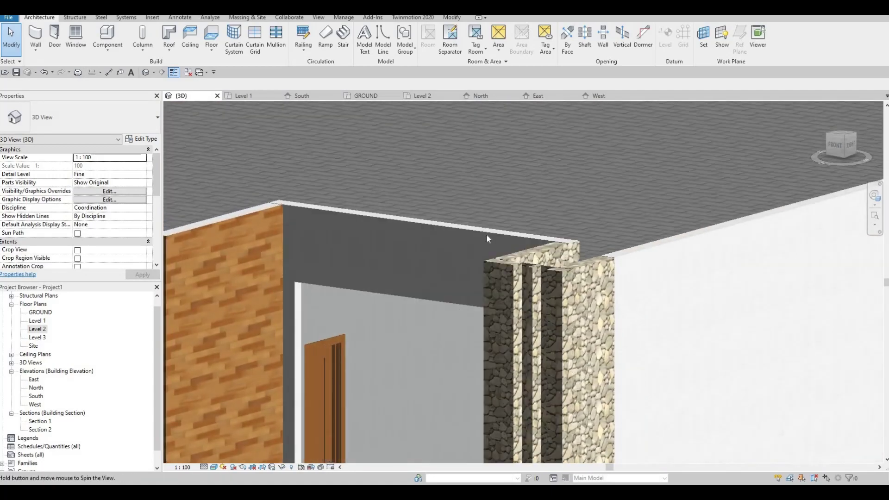
shift+middle_drag(488, 246, 490, 297)
scroll(577, 240, up, 3)
scroll(576, 240, down, 3)
scroll(588, 193, up, 3)
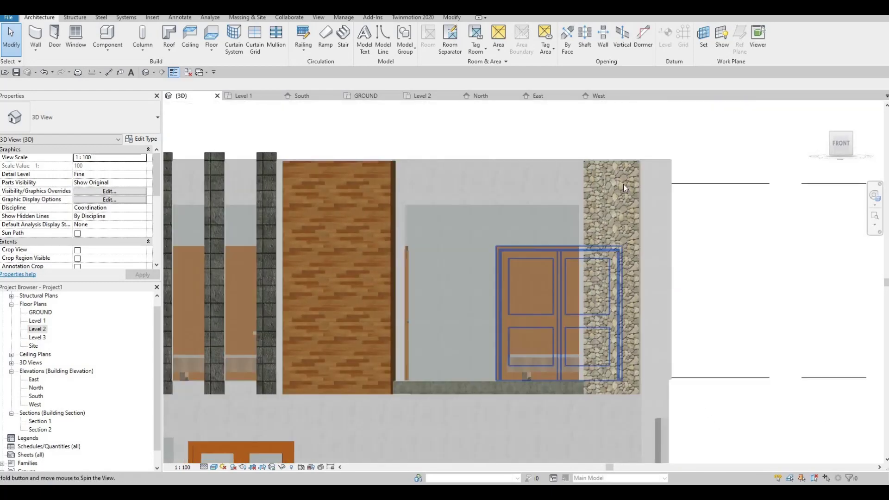
Examine the whole front facade in 3D, including the wood-clad corner bedroom and the parapet tops
shift+middle_drag(623, 184, 597, 229)
scroll(630, 222, down, 3)
scroll(670, 223, up, 2)
scroll(591, 232, down, 3)
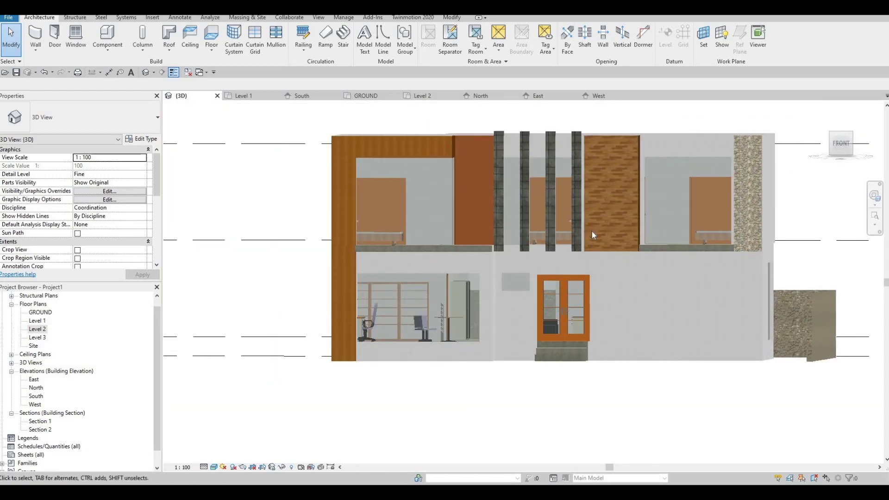
shift+middle_drag(446, 252, 479, 136)
scroll(479, 136, up, 4)
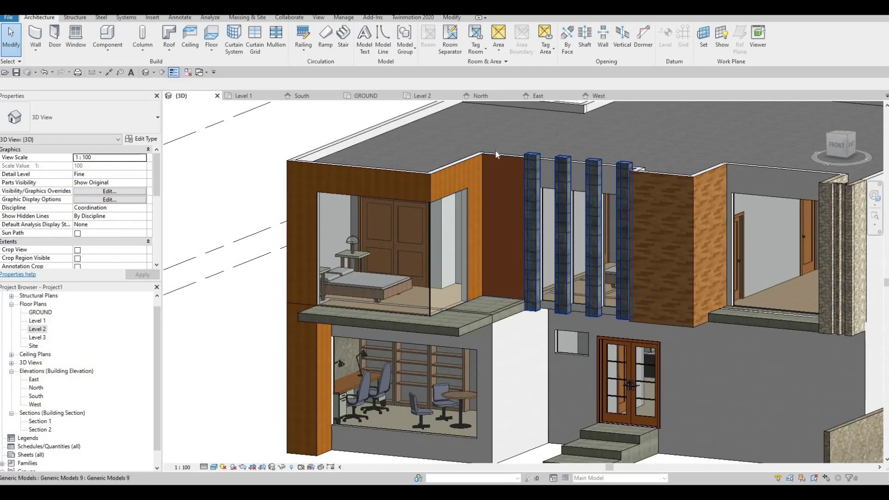
shift+middle_drag(492, 145, 520, 154)
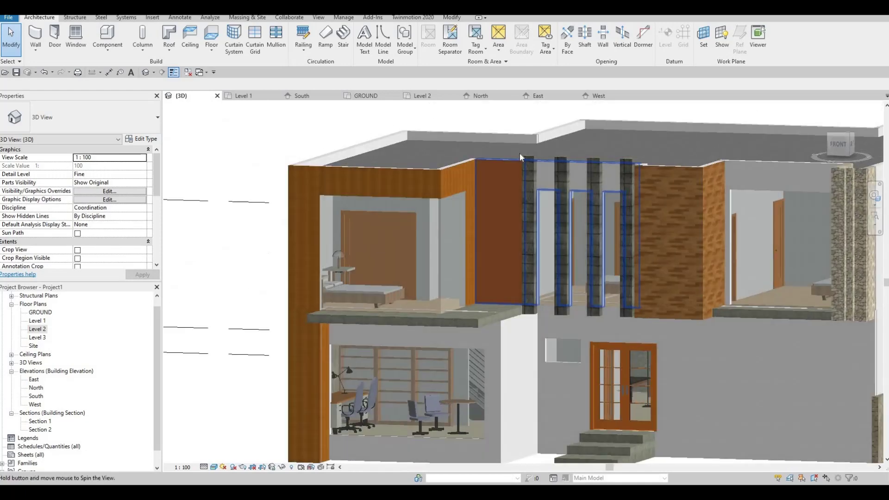
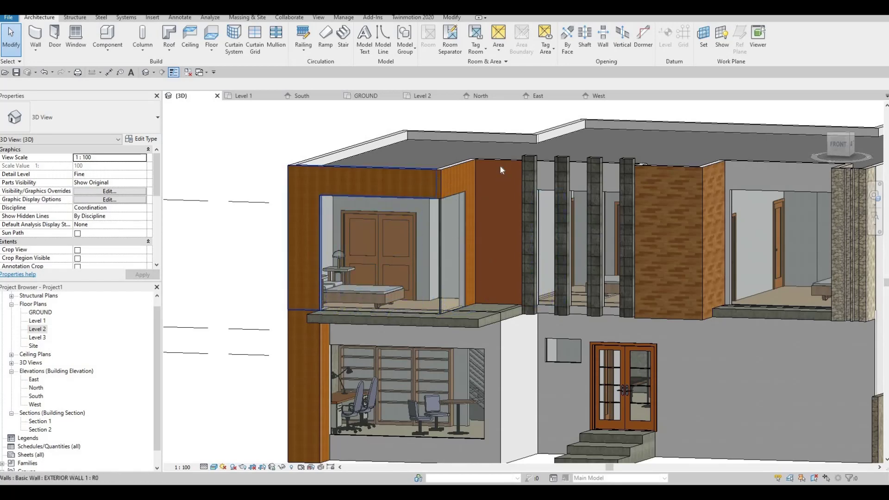
shift+middle_drag(500, 165, 475, 210)
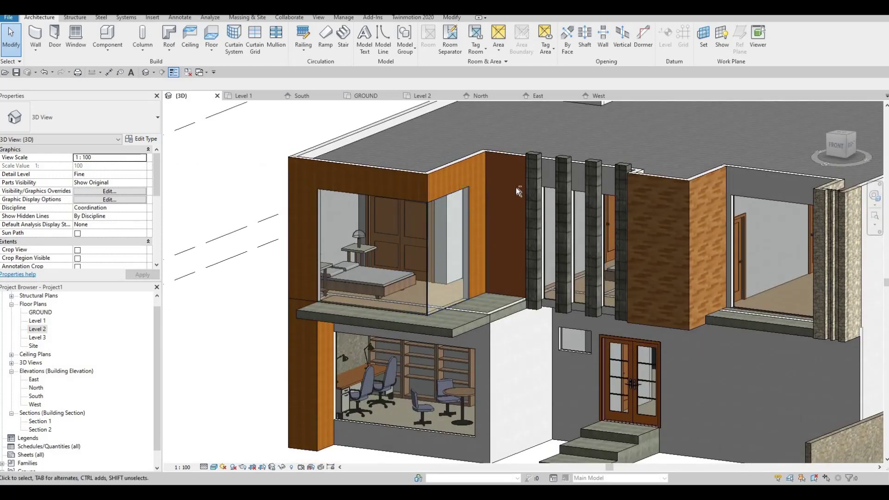
Raise the top of the short wood-clad return wall beside the corner bedroom slightly above the adjoining parapets
shift+middle_drag(516, 187, 464, 168)
click(463, 164)
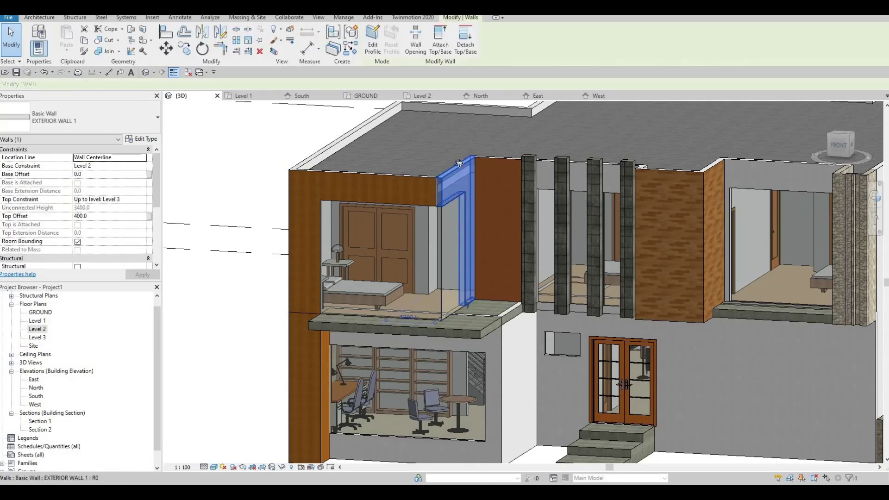
scroll(451, 166, up, 3)
drag(452, 163, 451, 160)
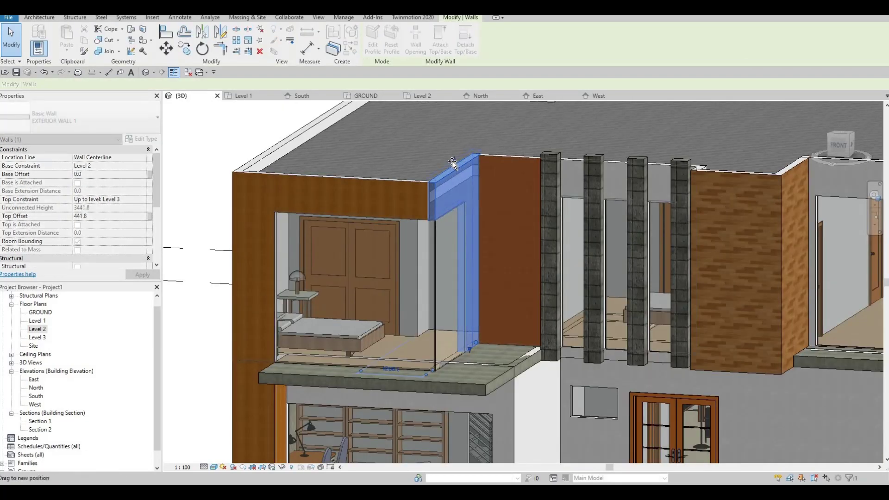
key(Escape)
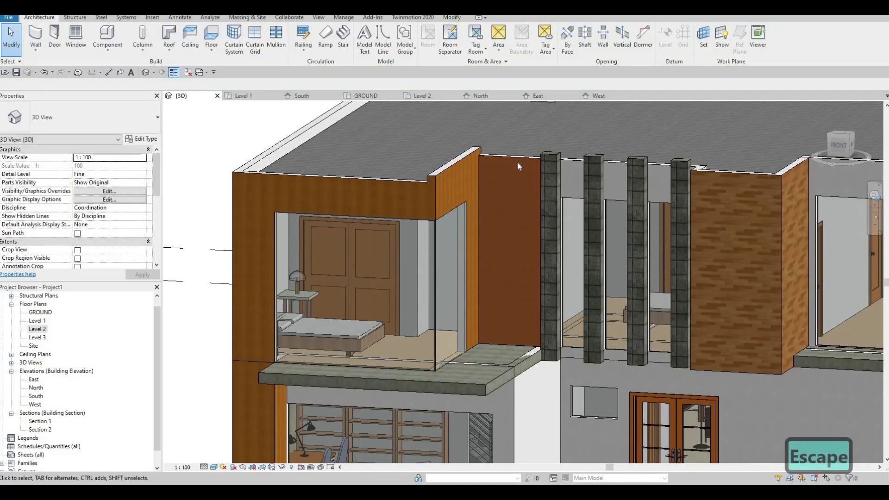
Align the top of the wood-clad front bedroom wall with the raised return wall
key(a)
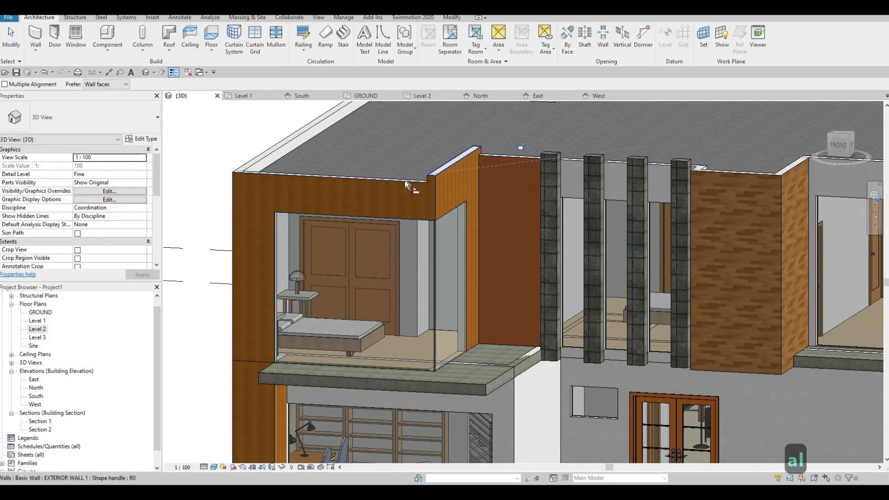
click(432, 172)
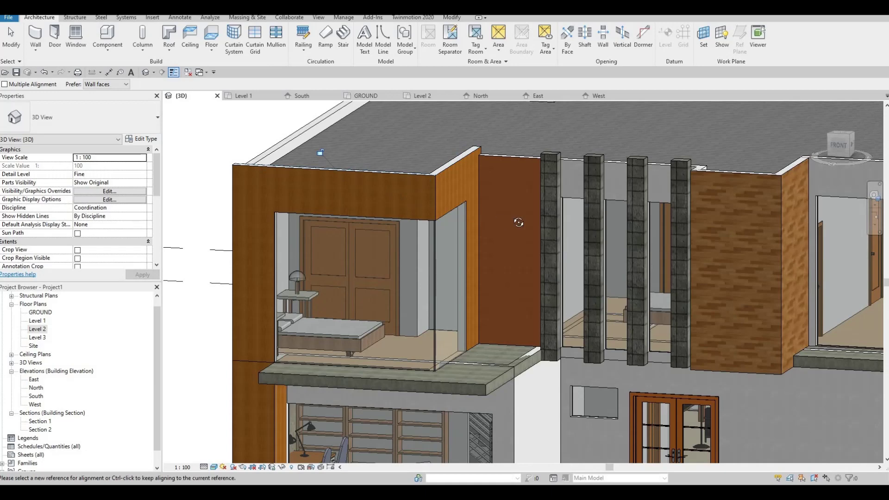
key(Escape)
Examine the corner where the left side wall meets the raised wood-clad front wall
shift+middle_drag(394, 198, 456, 254)
click(455, 252)
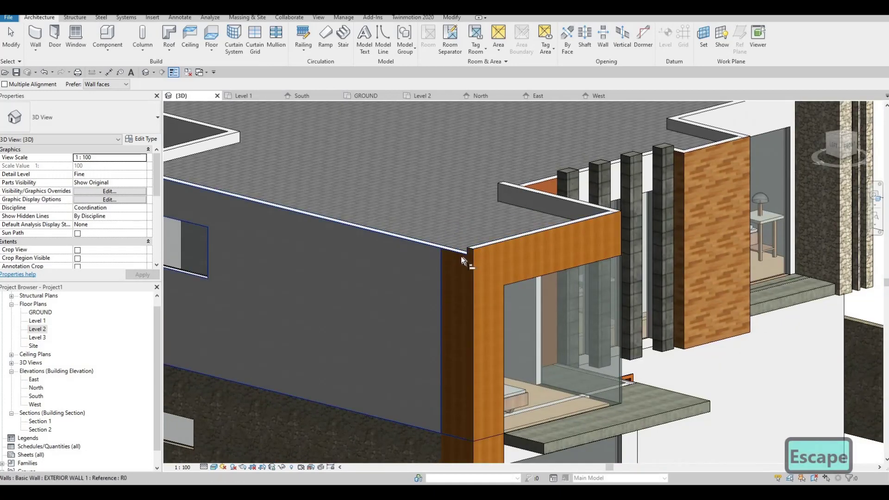
middle_drag(451, 220, 509, 213)
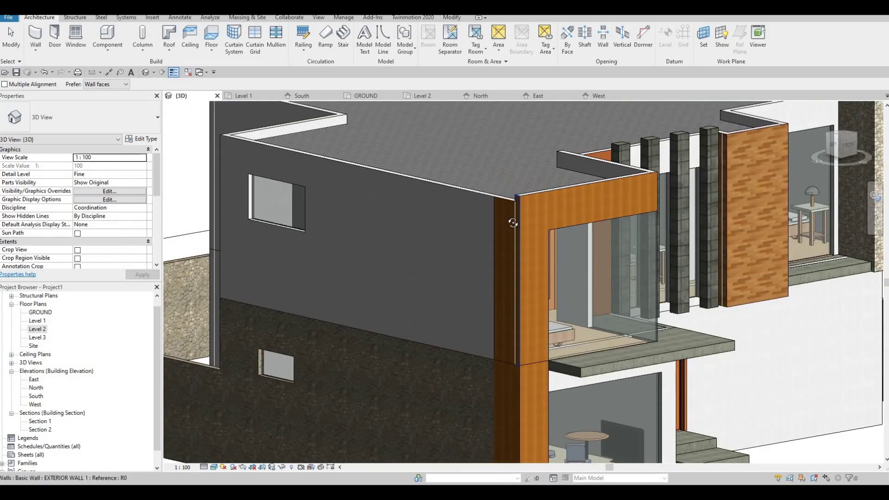
scroll(478, 168, up, 3)
shift+middle_drag(478, 168, 584, 251)
key(Escape)
Raise the wood-clad return wall further, to a top offset of about 660 mm above Level 3
shift+middle_drag(520, 265, 465, 198)
scroll(526, 181, up, 3)
scroll(464, 198, down, 3)
key(Escape)
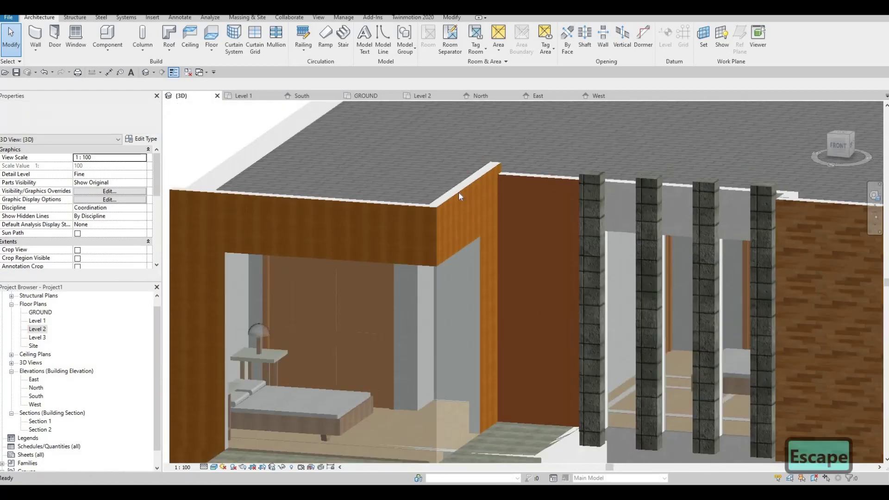
click(463, 175)
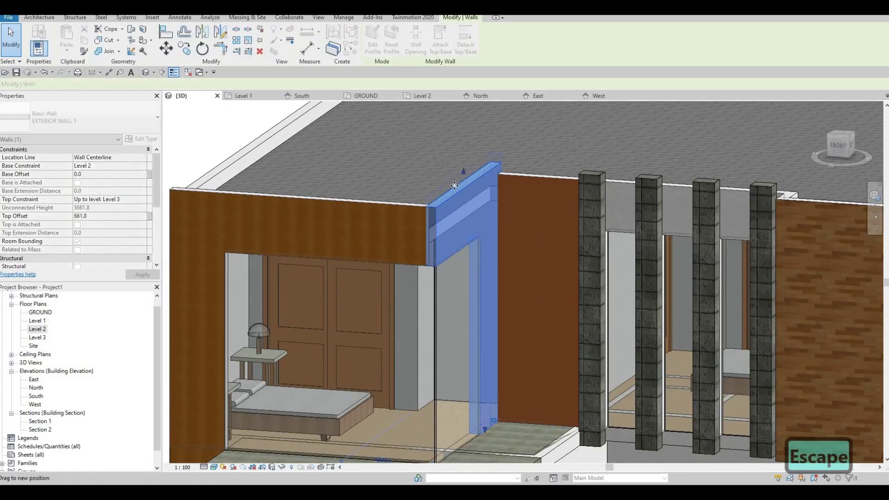
key(Escape)
key(Escape)
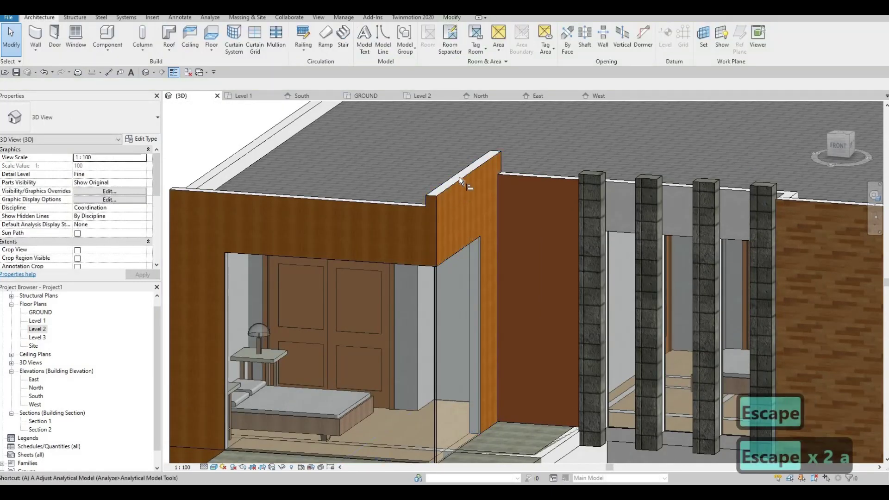
Align the top of the wood-clad front wall with the newly raised top of the return wall
key(a)
key(l)
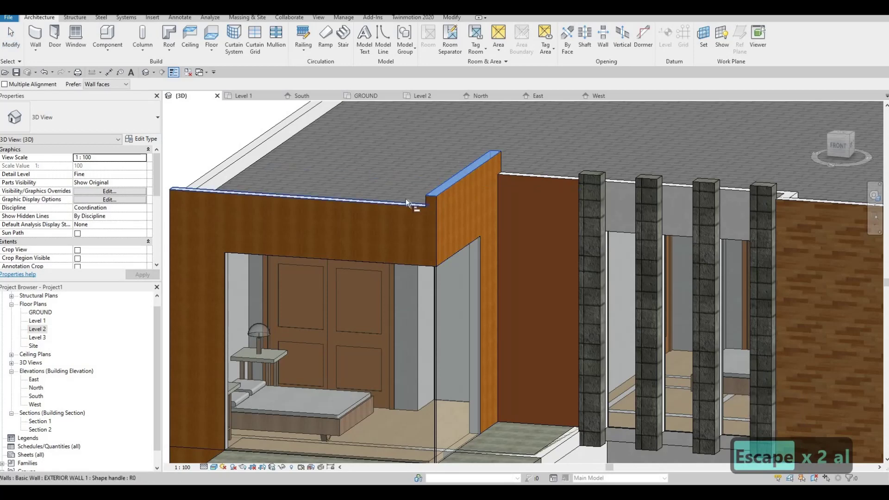
key(Escape)
Select the upper-floor left exterior wall in 3D and switch to the Level 2 floor plan
shift+middle_drag(288, 224, 609, 242)
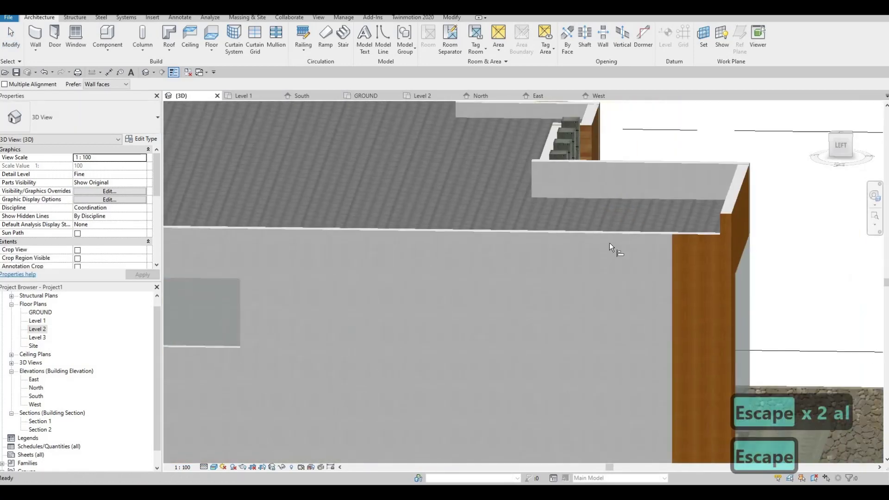
scroll(599, 231, down, 2)
key(Escape)
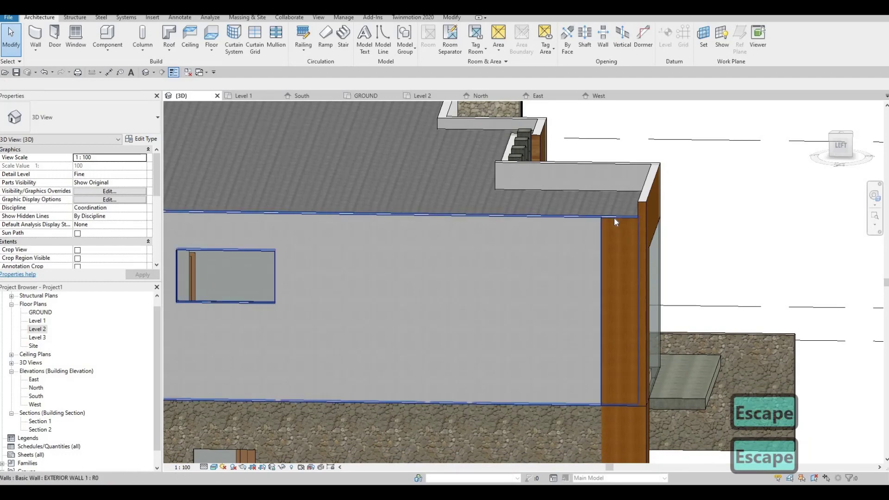
key(Escape)
click(613, 219)
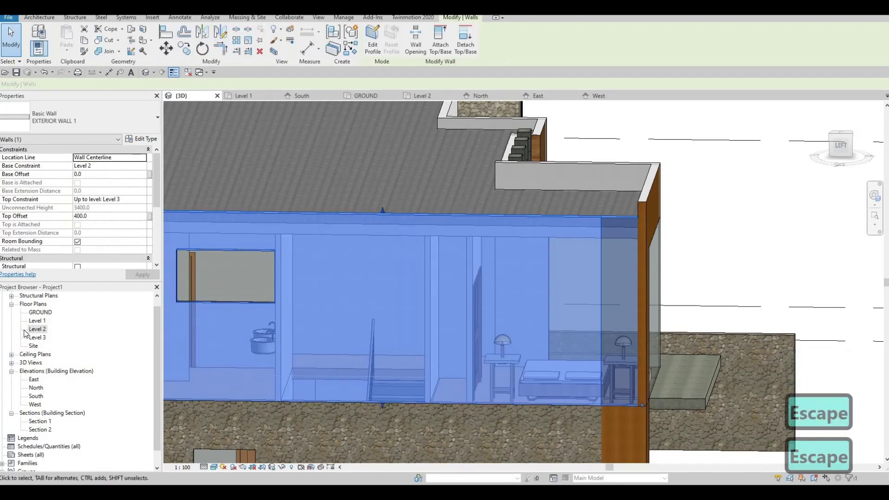
key(ctrl+Tab)
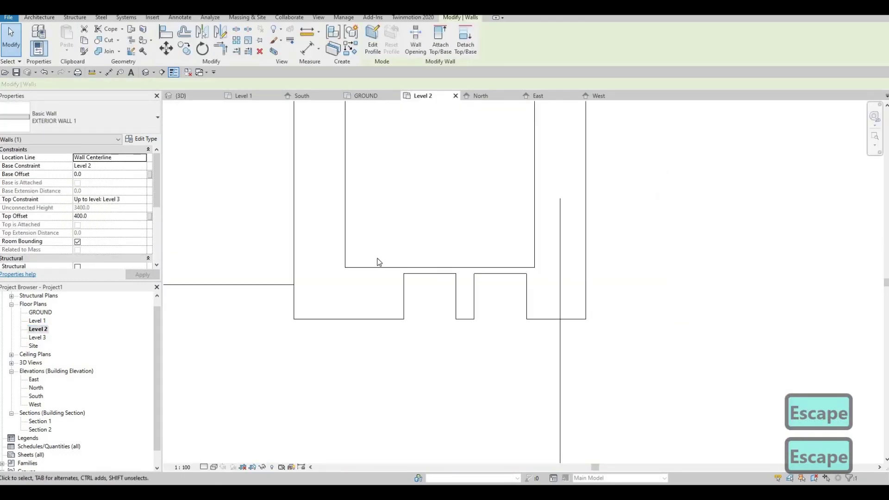
Split the left exterior wall just behind the wood-clad section at the front corner, and return to the 3D view
scroll(556, 275, up, 4)
scroll(550, 292, down, 5)
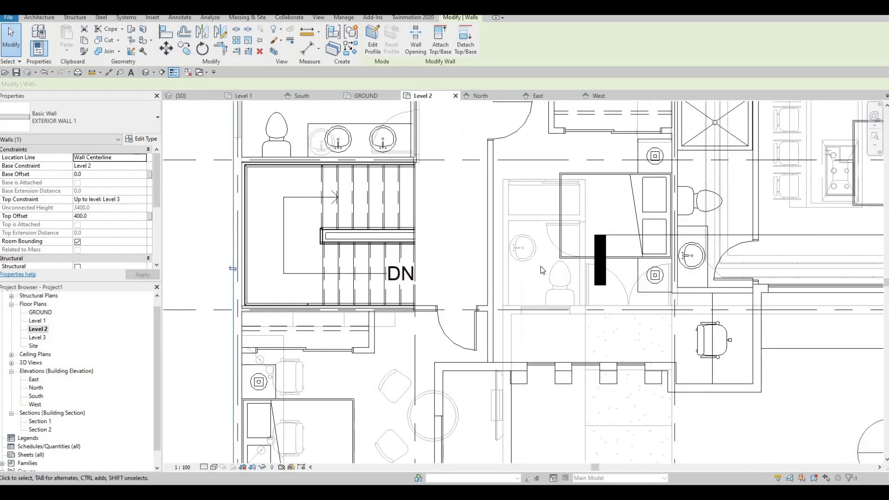
scroll(473, 381, up, 5)
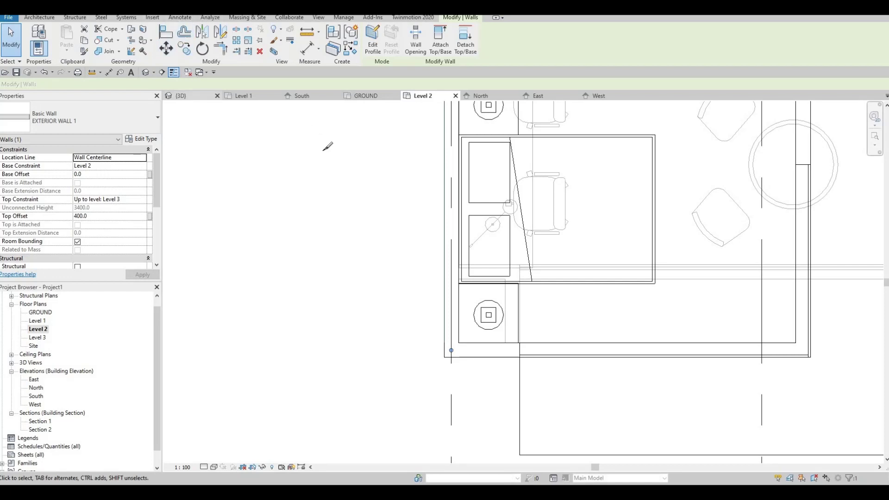
key(s)
key(l)
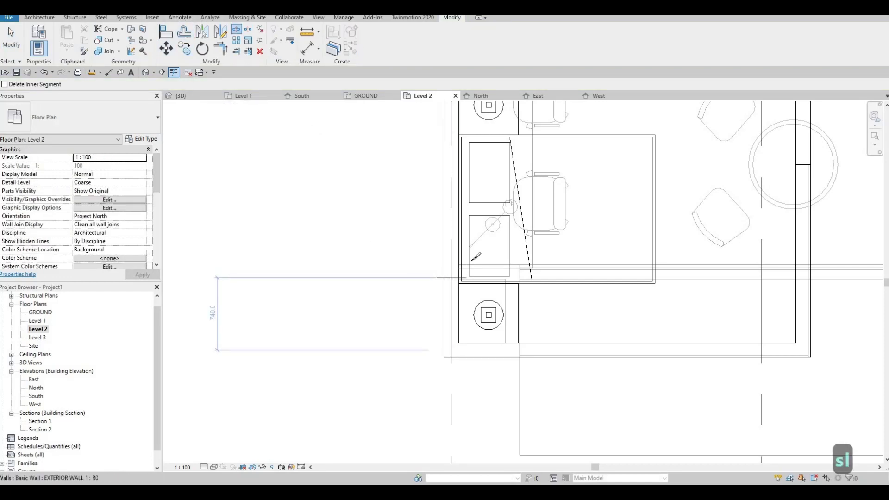
scroll(469, 258, up, 2)
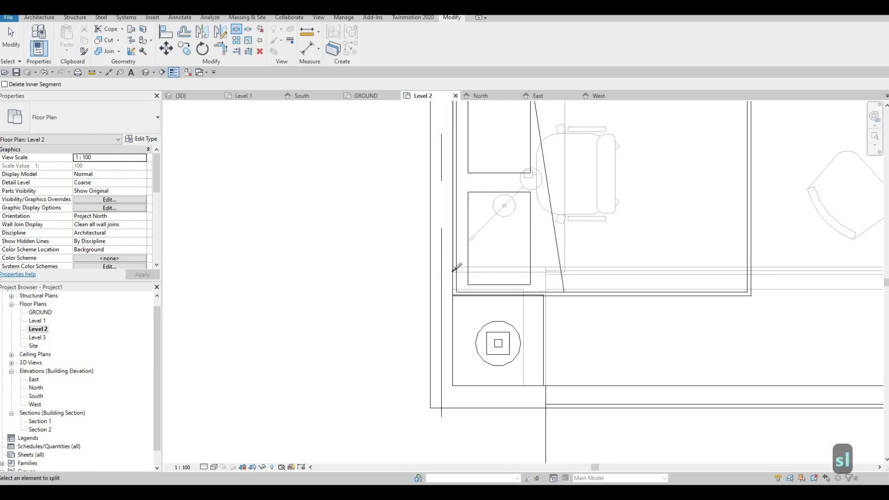
key(Escape)
key(Escape)
key(Escape)
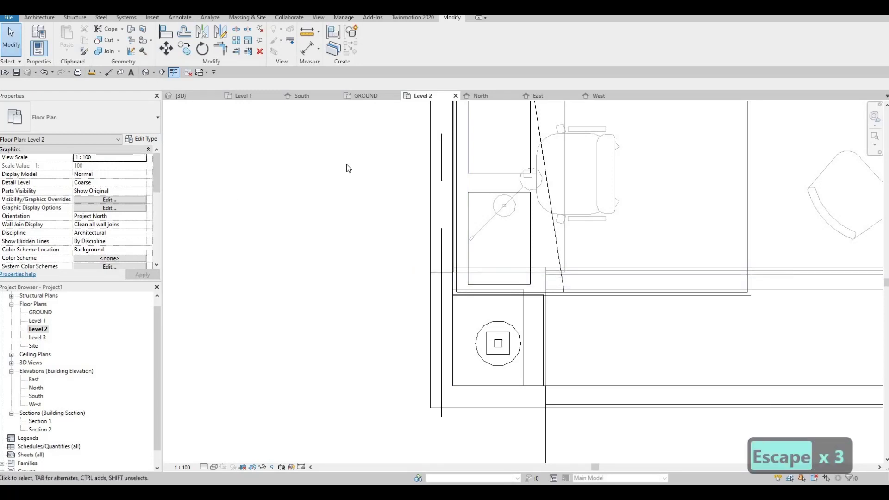
key(ctrl+Tab)
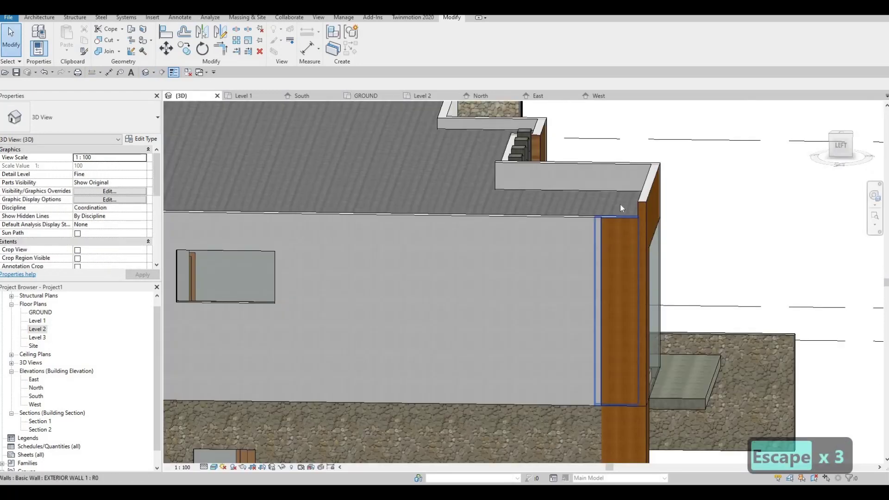
Check the split corner section of the upper-floor left exterior wall, and undo the split
click(616, 216)
scroll(615, 215, up, 4)
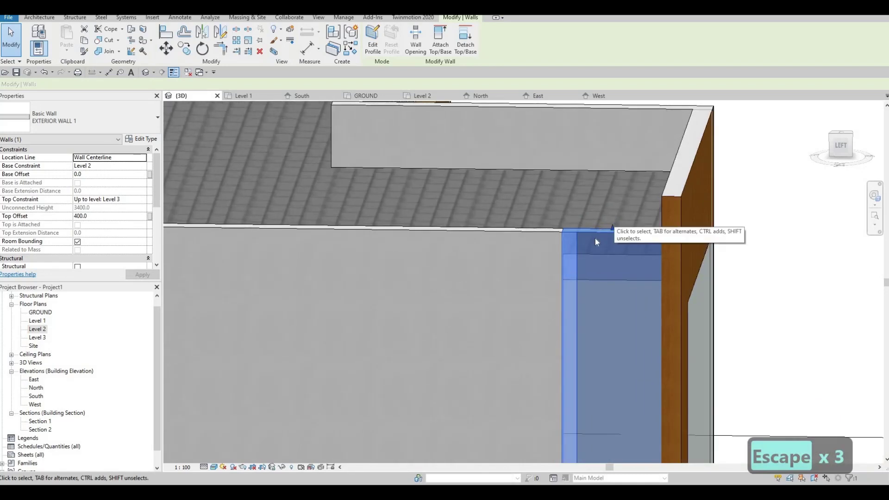
key(Escape)
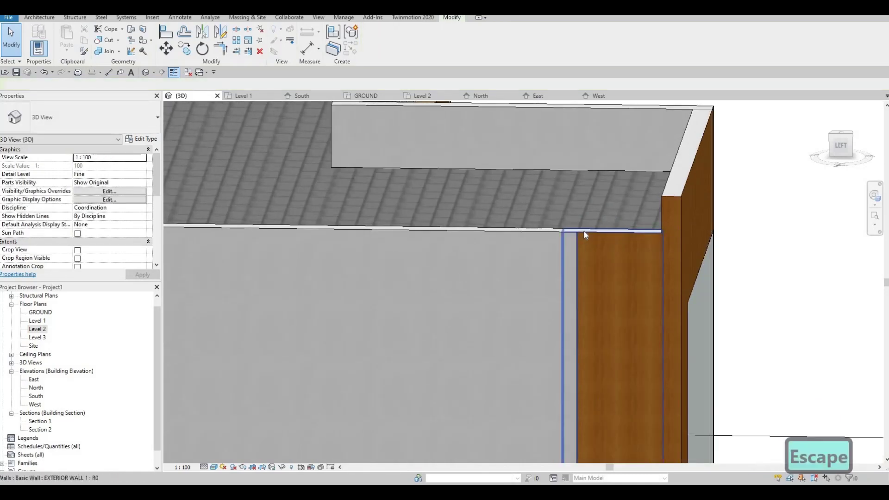
click(584, 232)
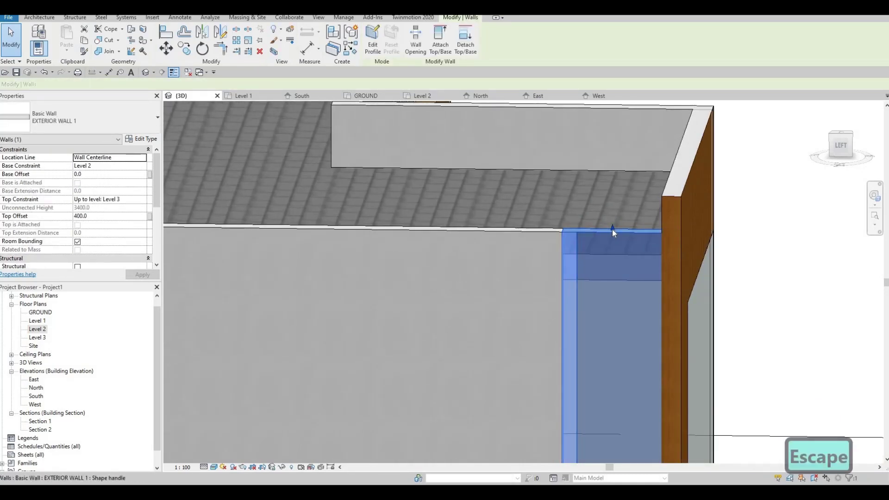
key(Escape)
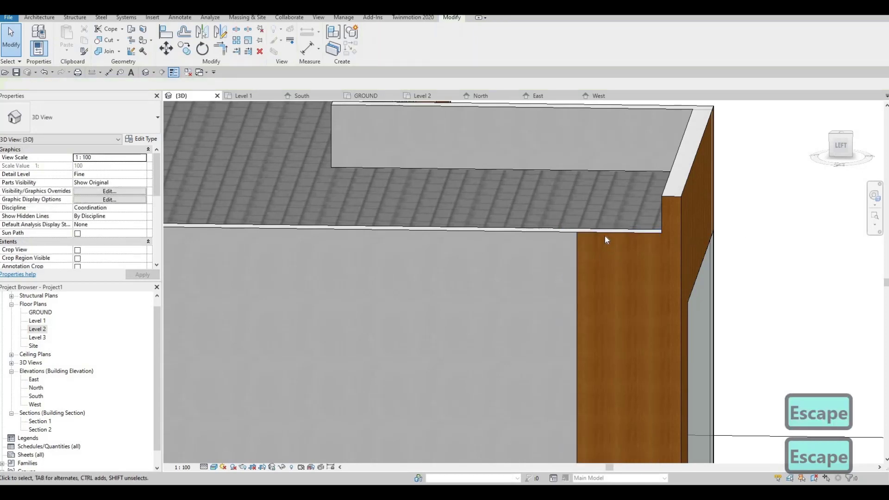
key(ctrl+z)
click(599, 238)
key(Escape)
key(Escape)
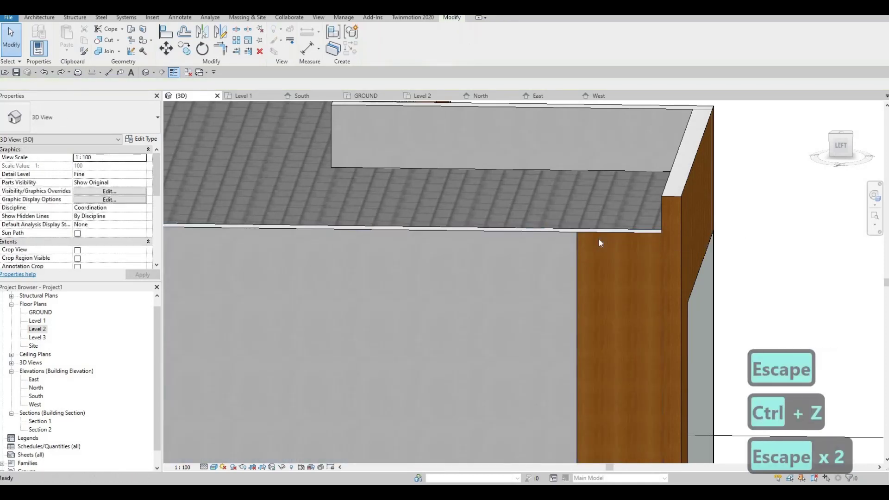
Try to split the left exterior wall in the 3D view at the edge of the wood cladding
key(s)
key(l)
scroll(573, 232, up, 3)
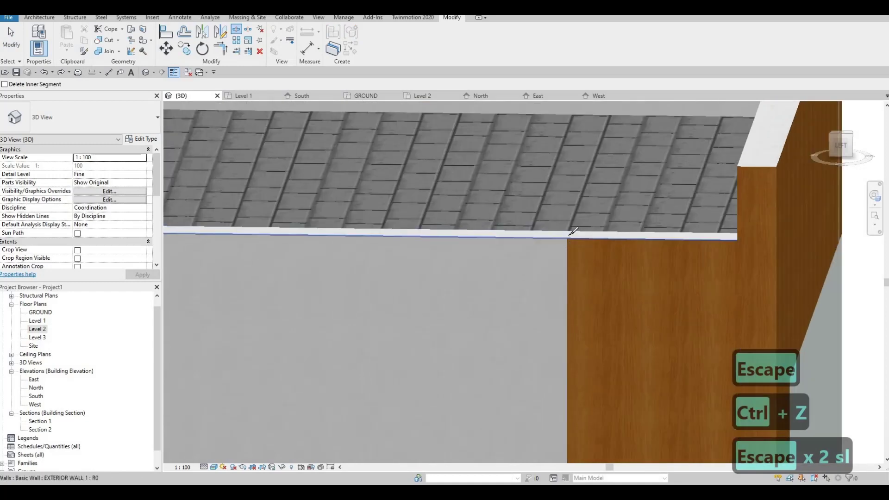
scroll(572, 232, up, 1)
scroll(572, 232, up, 2)
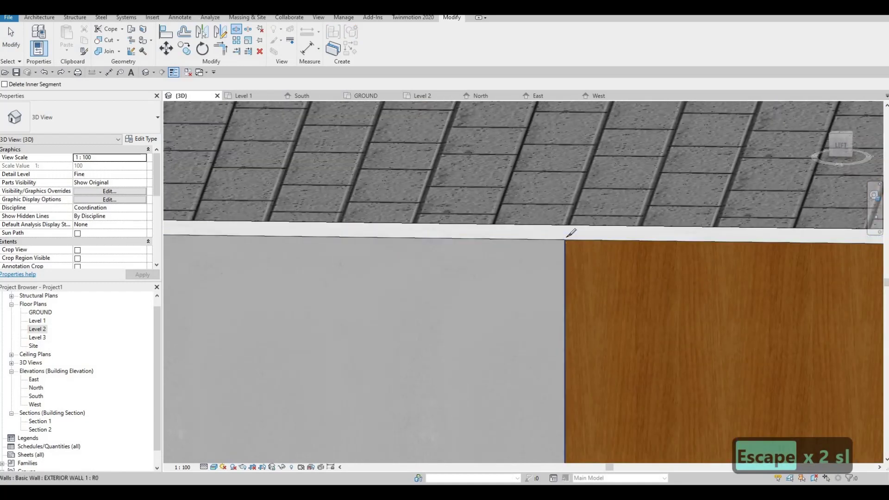
scroll(570, 233, up, 1)
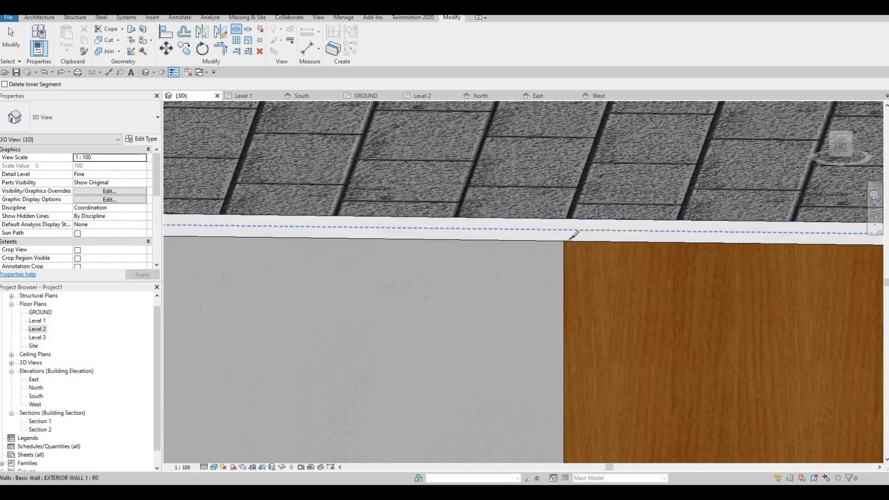
click(574, 234)
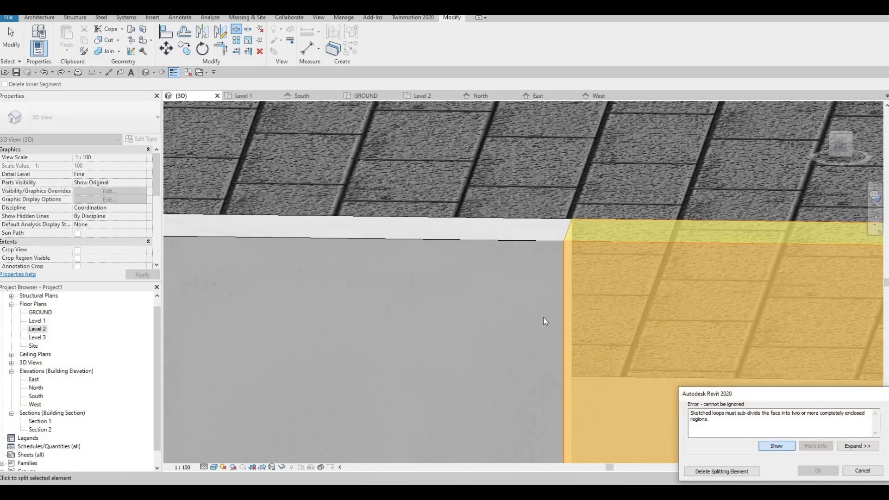
key(Escape)
key(Escape)
key(Escape)
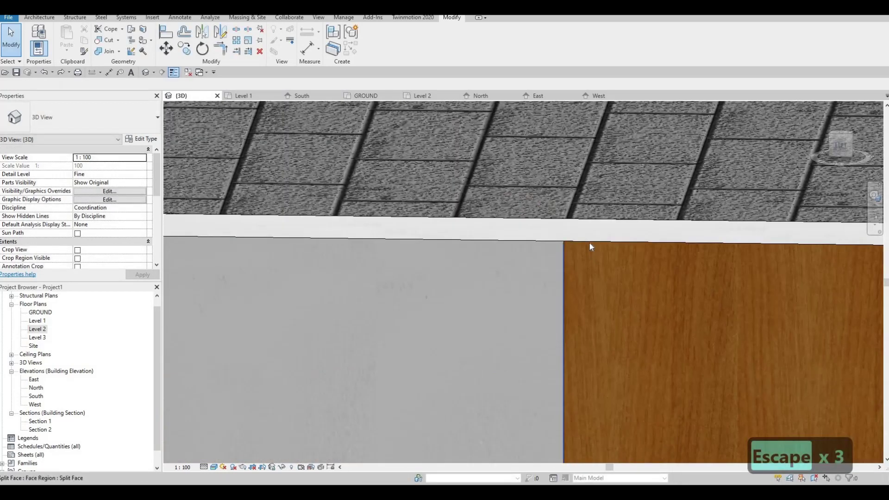
Try to split the left exterior wall in the Level 2 floor plan, in line with the bed edge nearest the front corner
click(532, 250)
key(Escape)
scroll(516, 329, down, 3)
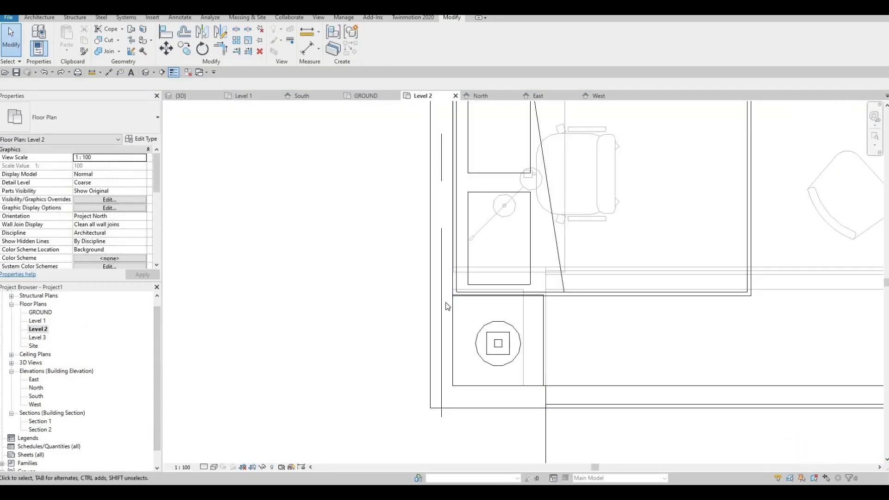
key(l)
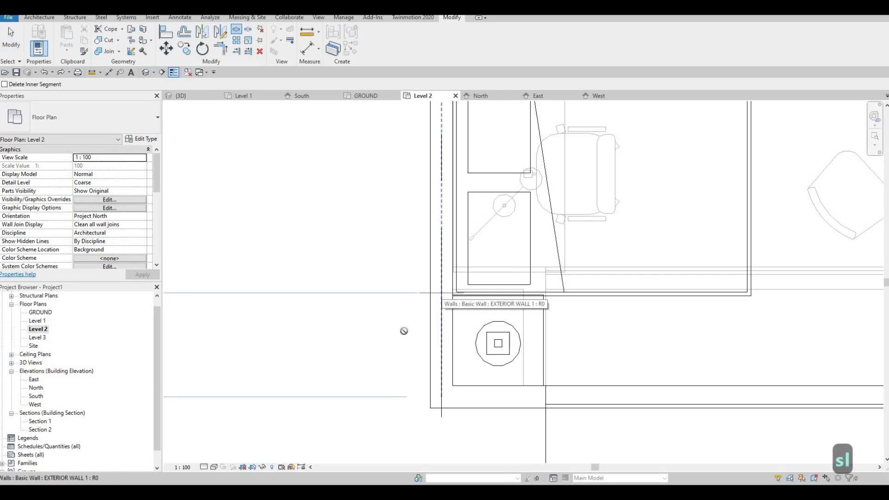
click(430, 296)
key(Escape)
key(Escape)
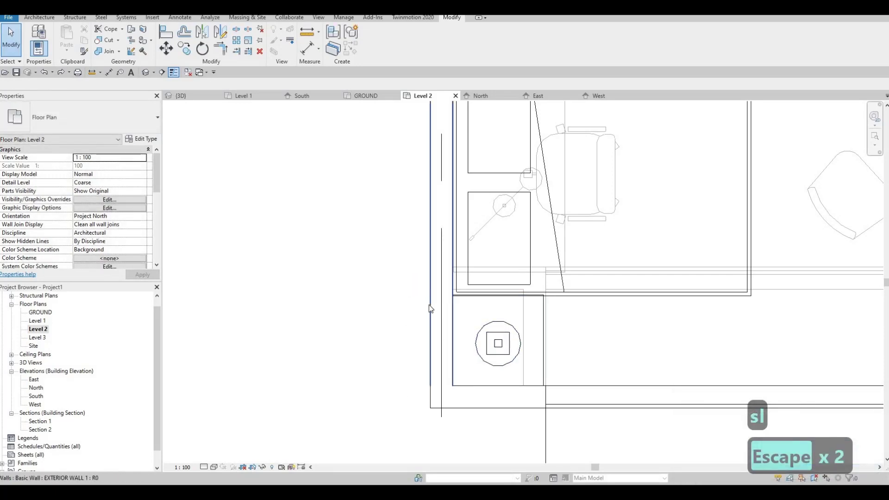
key(s)
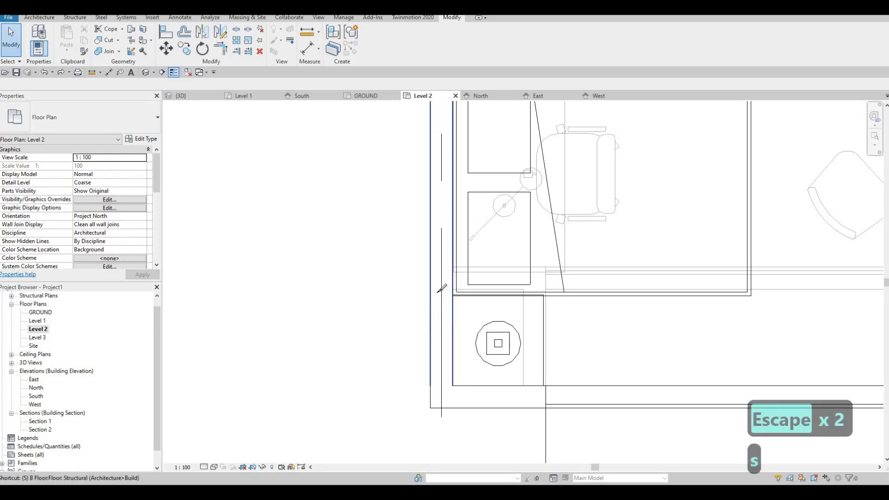
key(l)
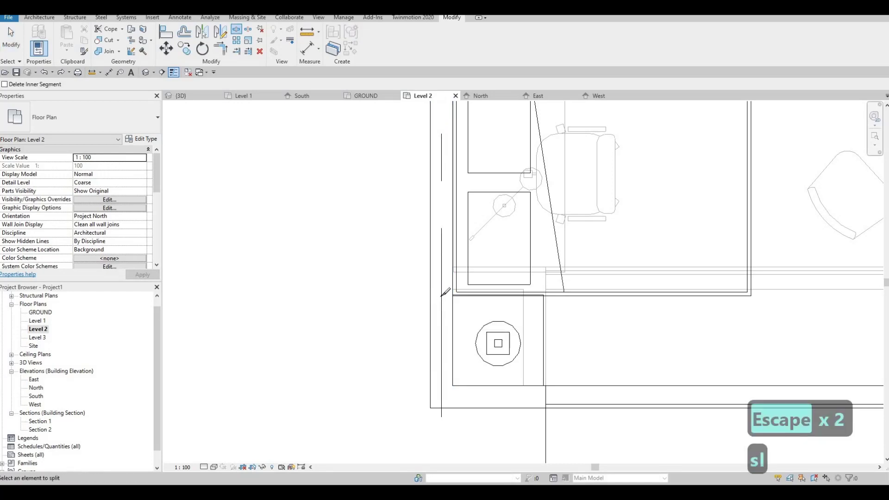
click(441, 295)
key(Escape)
key(Escape)
key(Escape)
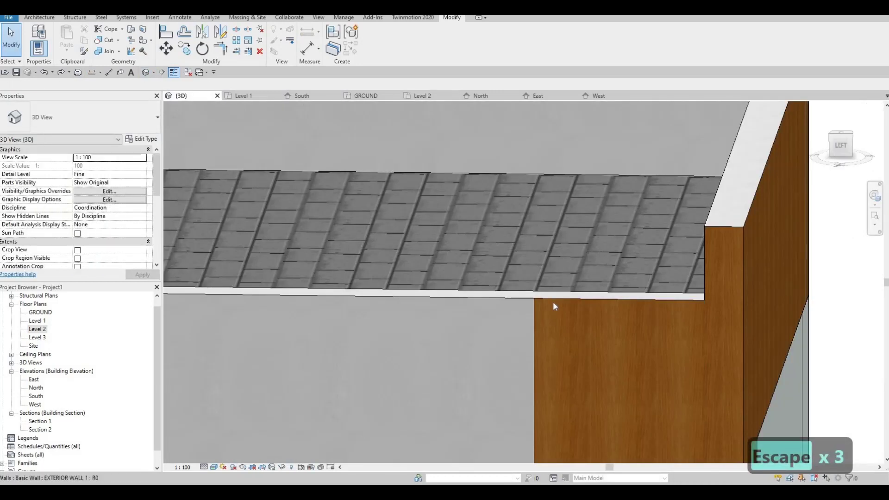
Delete the split face that bounds the wood-painted strip on the left exterior wall in the 3D view
middle_drag(553, 299, 576, 269)
click(557, 294)
key(Escape)
scroll(554, 292, down, 2)
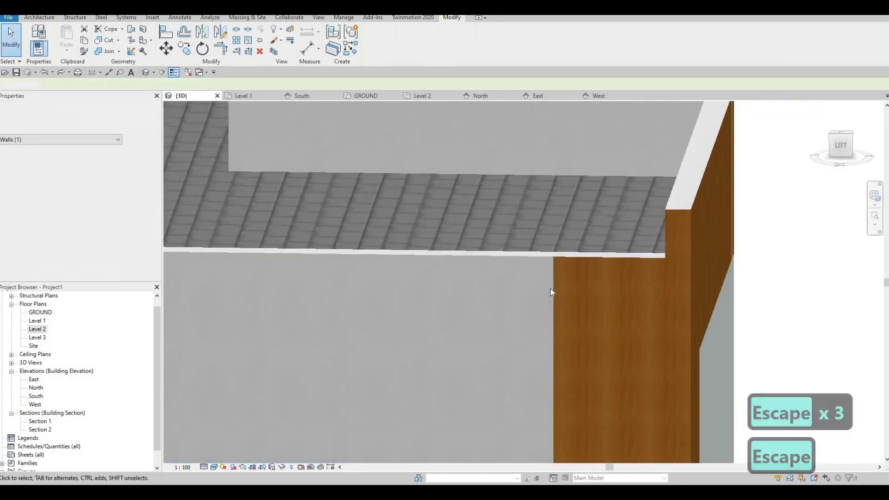
click(550, 295)
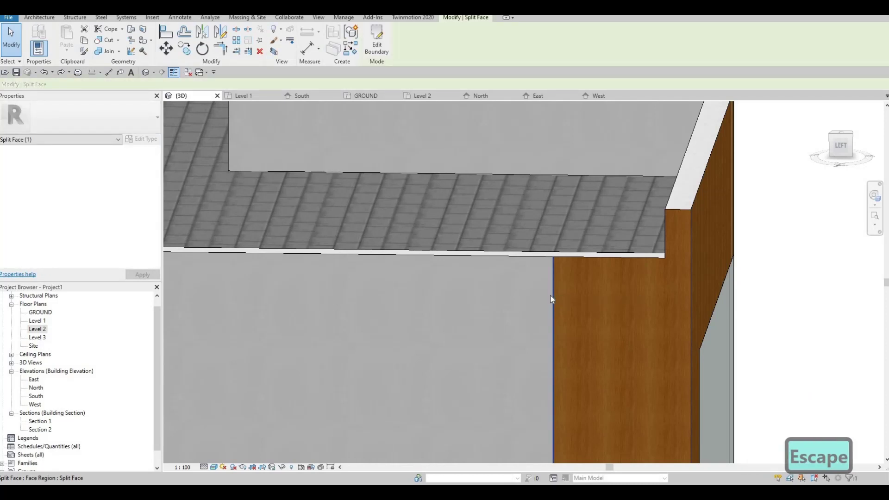
key(Delete)
scroll(620, 280, down, 2)
key(Escape)
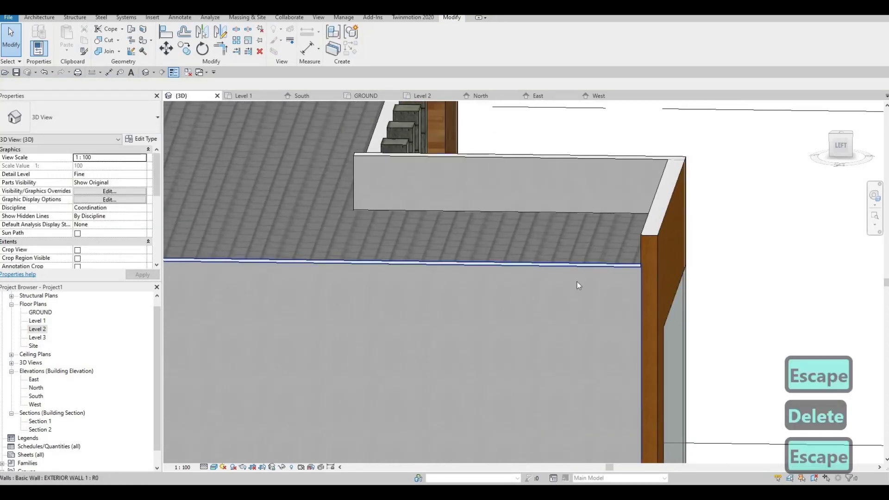
Split the left exterior wall in the Level 2 floor plan near the bed edge by the front corner, and return to 3D
scroll(550, 287, down, 2)
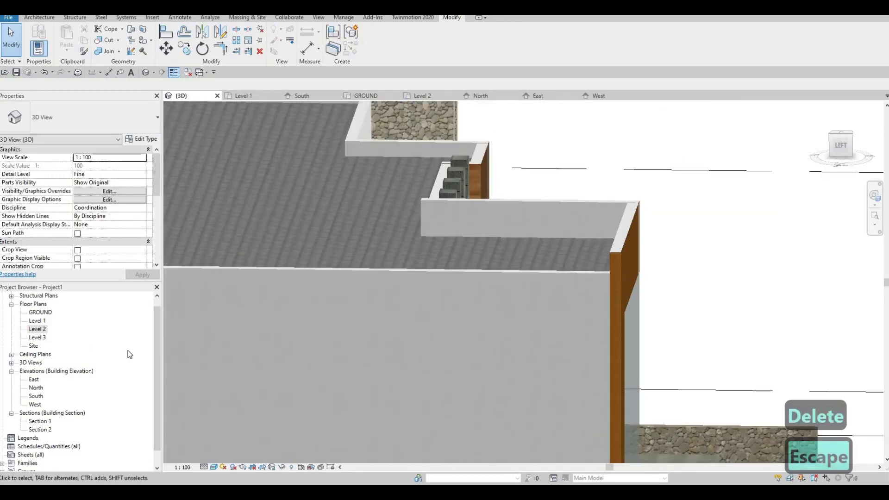
click(32, 322)
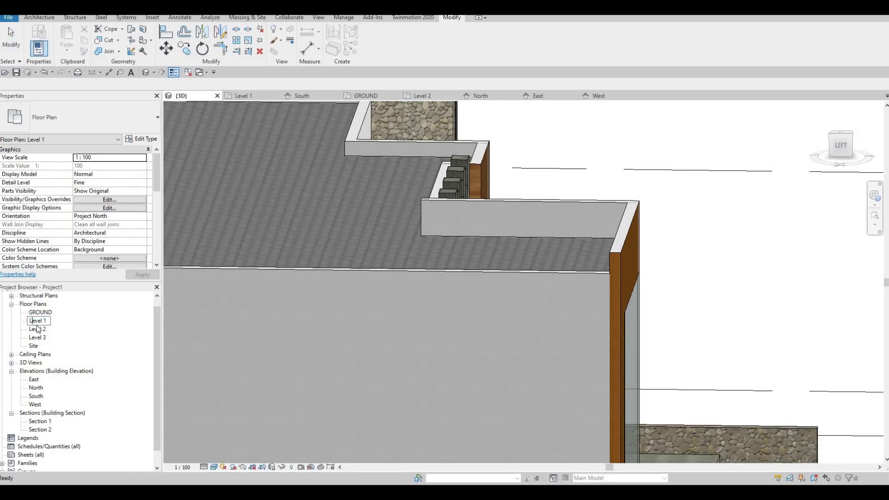
key(Escape)
double_click(37, 329)
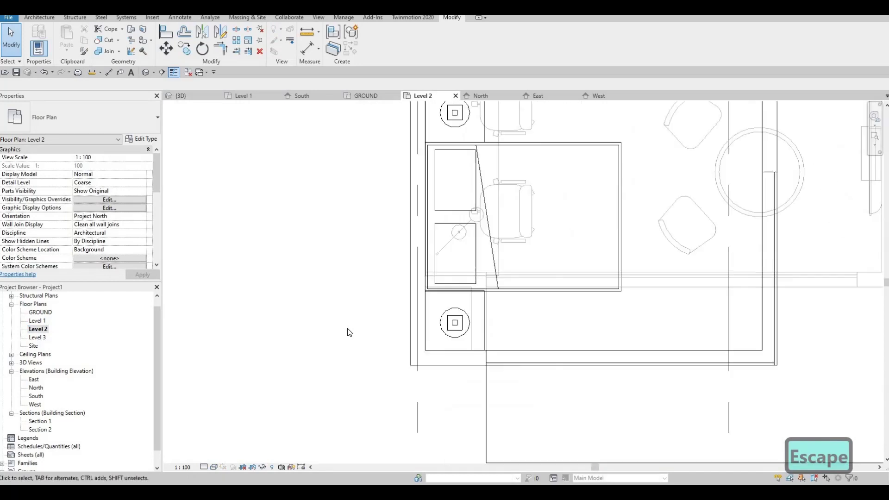
key(Escape)
key(Escape)
key(a)
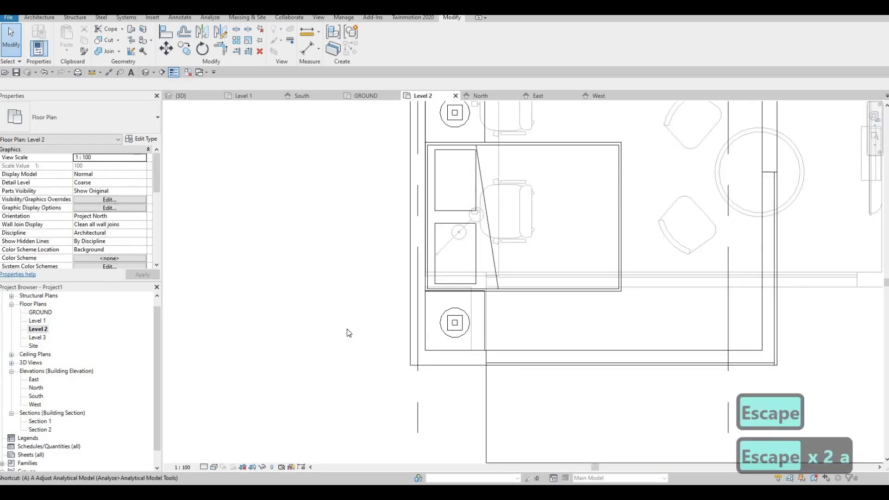
key(Escape)
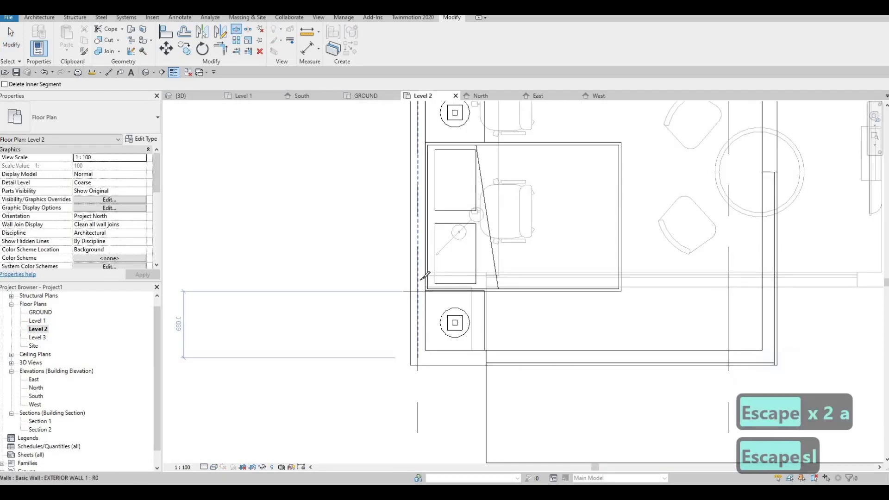
key(Escape)
key(Escape)
key(Escape)
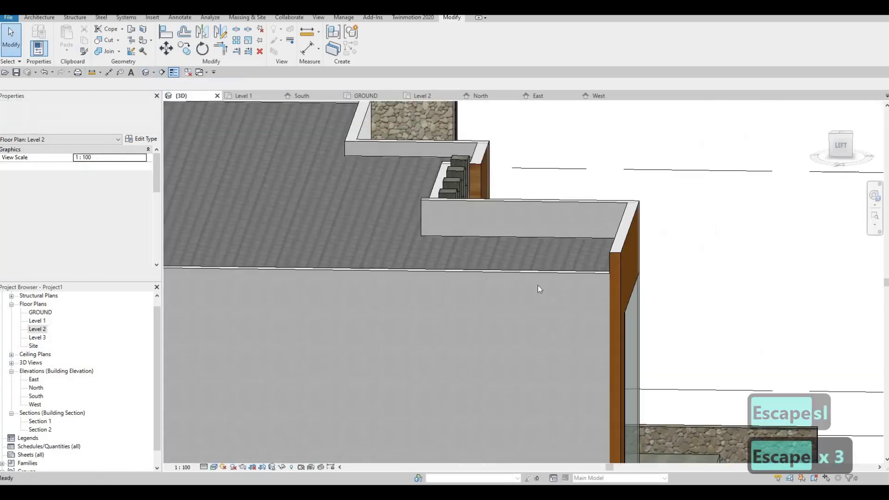
Try to align the top of the split corner section with the wood-clad front wall's top, and undo that alignment
click(564, 283)
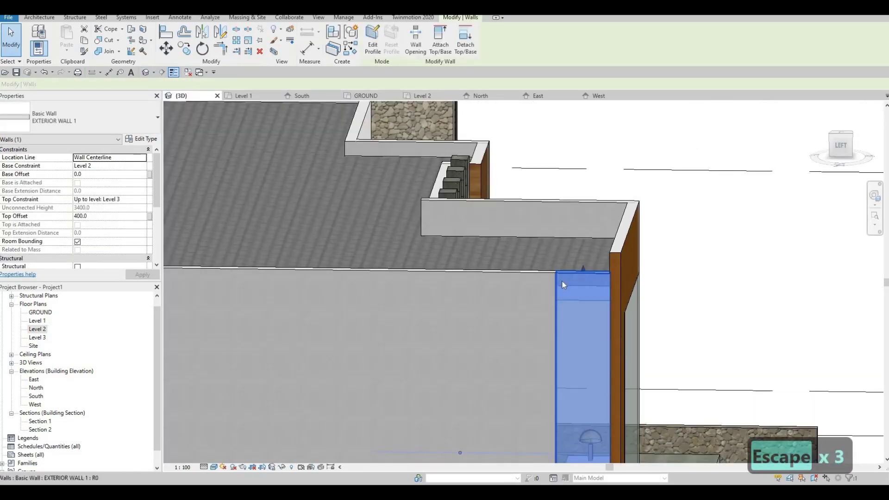
key(Escape)
key(Escape)
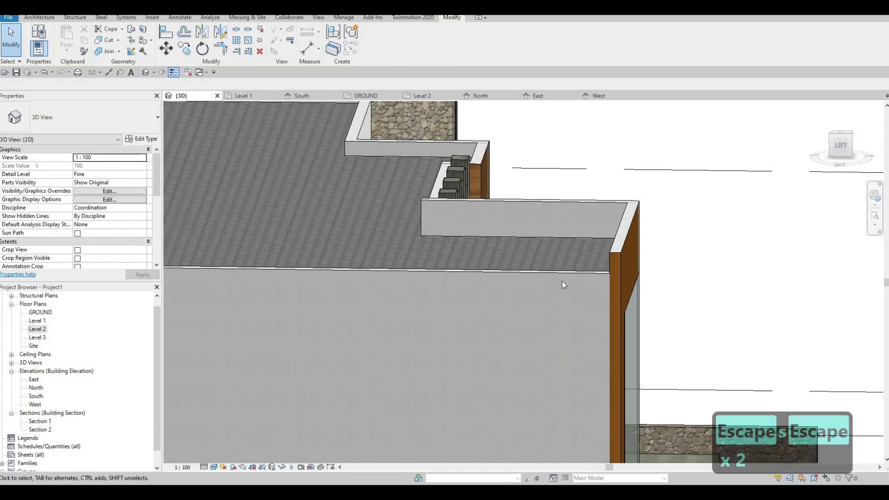
key(a)
key(l)
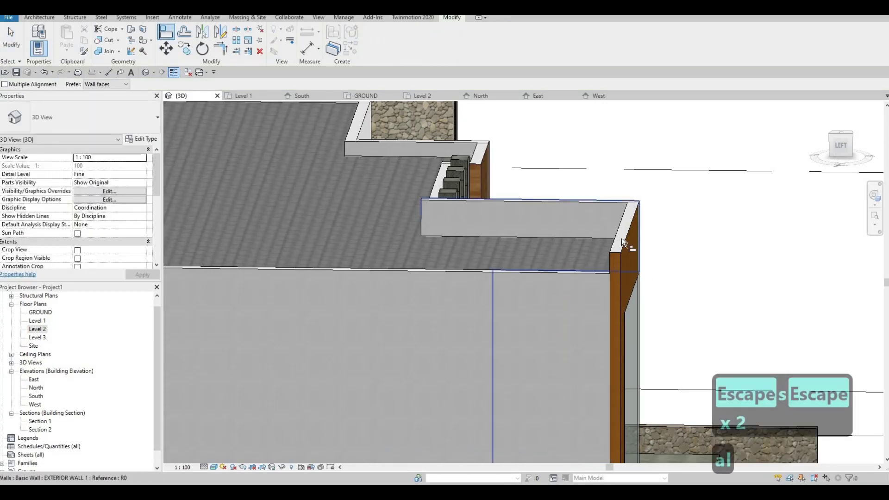
click(625, 231)
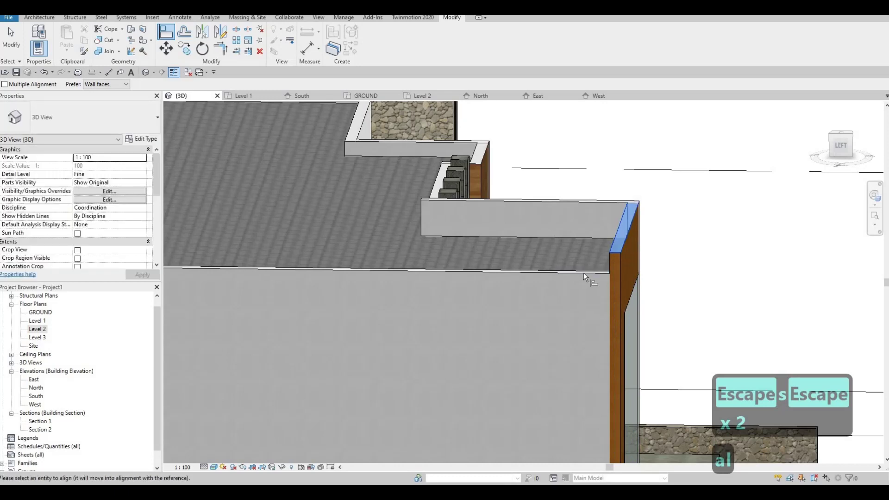
click(583, 273)
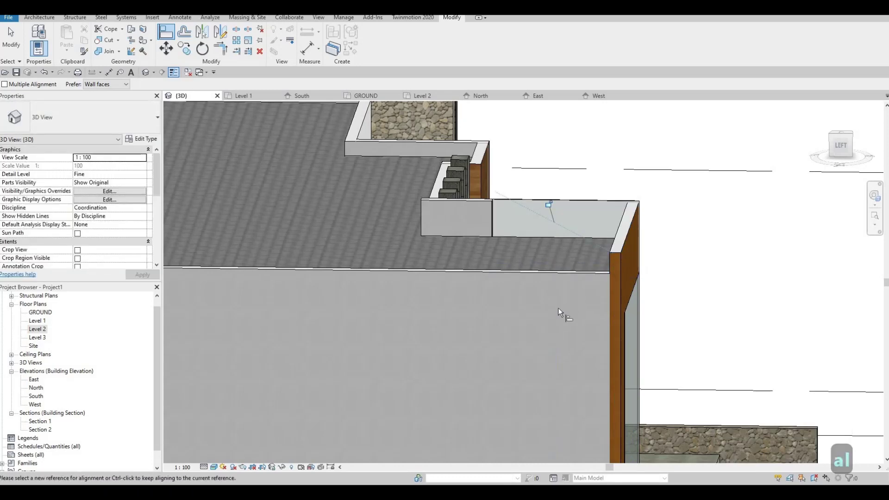
key(ctrl+z)
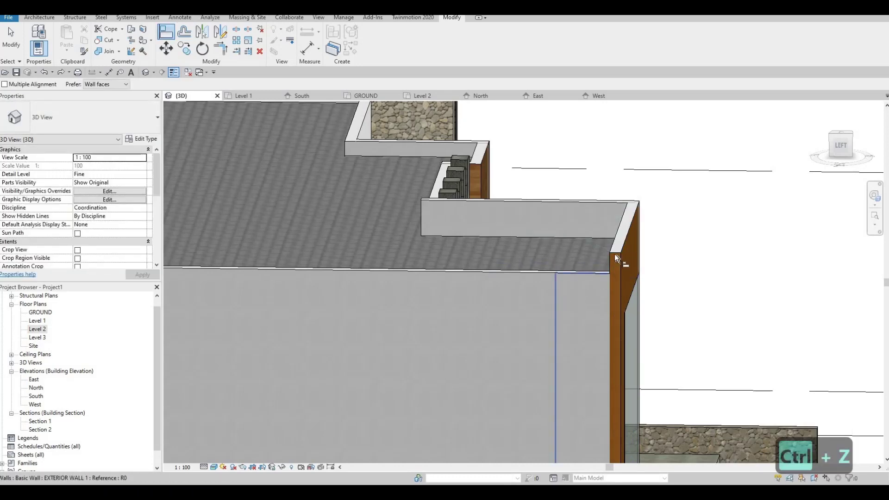
Align the top of the short left corner wall section with the top of the wood-clad front wall
click(621, 248)
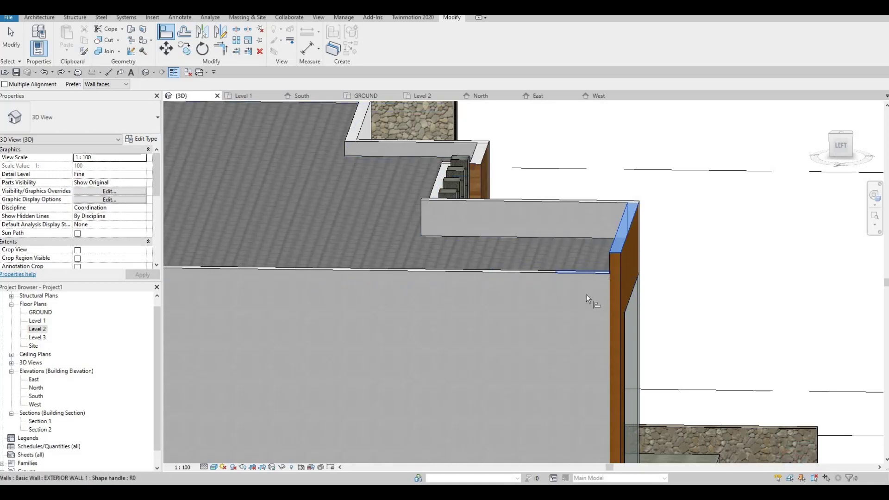
key(Escape)
key(Escape)
Paint the outer face of the raised left corner wall section with the Wood - Stained material
shift+middle_drag(494, 343, 360, 218)
key(Escape)
key(Escape)
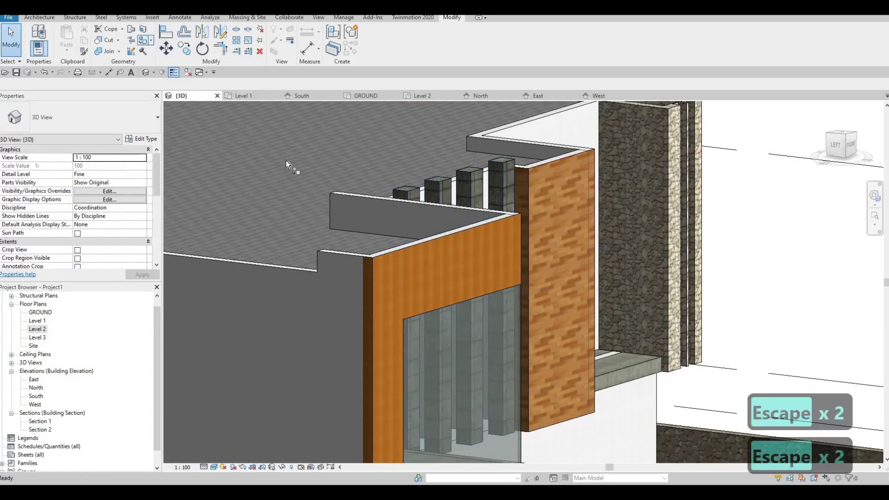
key(p)
key(t)
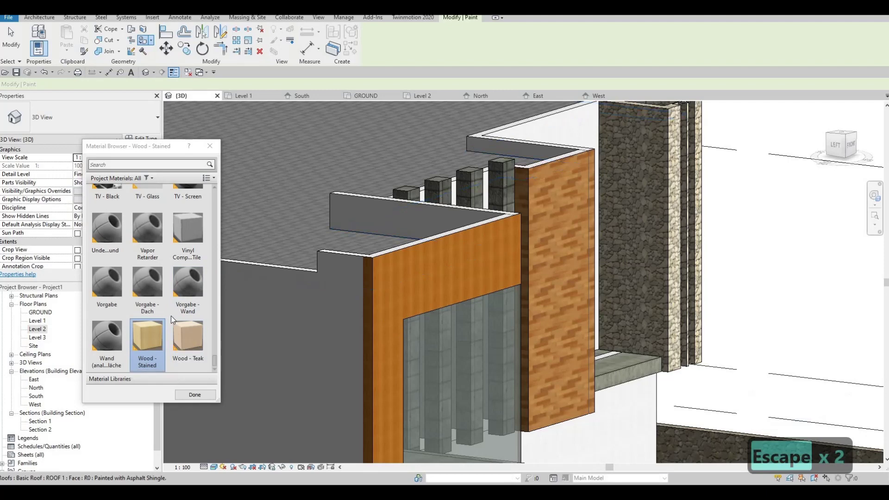
click(340, 315)
key(Escape)
mouse_move(321, 356)
shift+middle_down()
mouse_move(209, 356)
mouse_move(260, 327)
mouse_move(237, 310)
mouse_move(238, 337)
shift+middle_up()
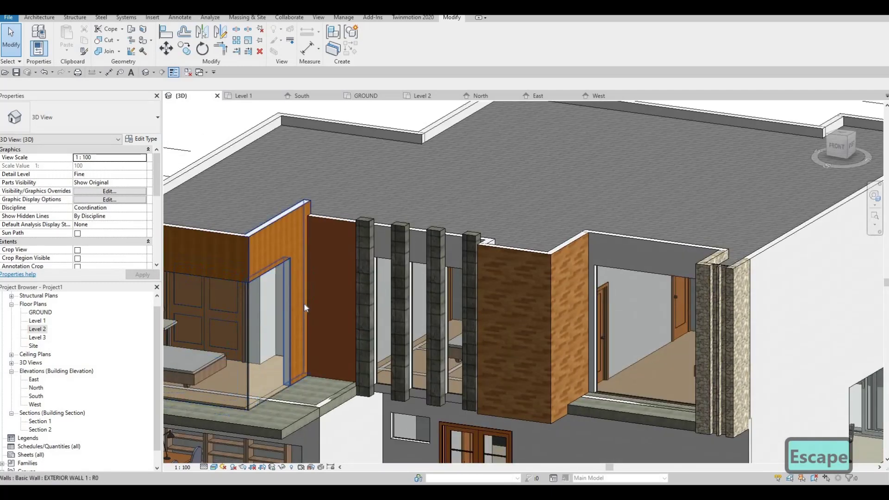
Examine the recessed wall behind the four stone columns and where its top meets the neighbouring wood-clad corner wall
shift+middle_drag(304, 302, 337, 293)
scroll(324, 266, up, 2)
shift+middle_drag(354, 260, 342, 231)
click(343, 232)
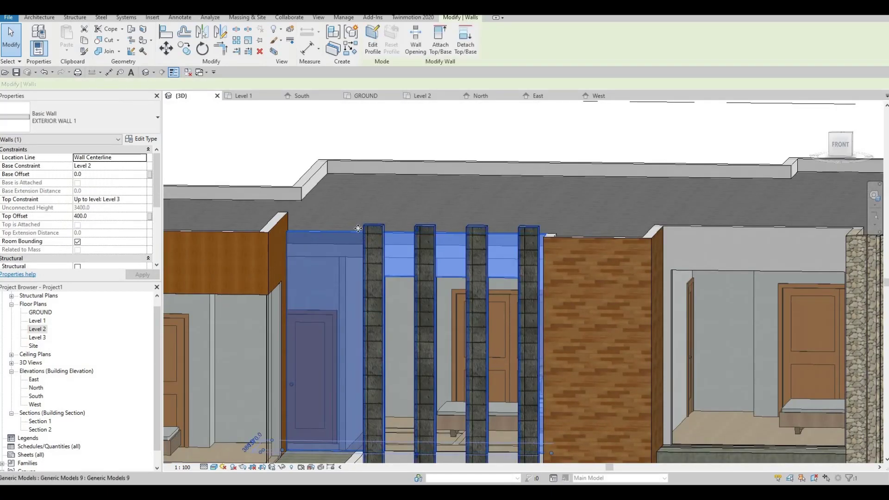
mouse_move(407, 167)
shift+middle_down()
mouse_move(415, 112)
mouse_move(389, 152)
mouse_move(407, 165)
shift+middle_up()
mouse_move(334, 215)
shift+middle_down()
mouse_move(303, 215)
mouse_move(358, 148)
mouse_move(377, 204)
mouse_move(342, 210)
shift+middle_up()
key(Escape)
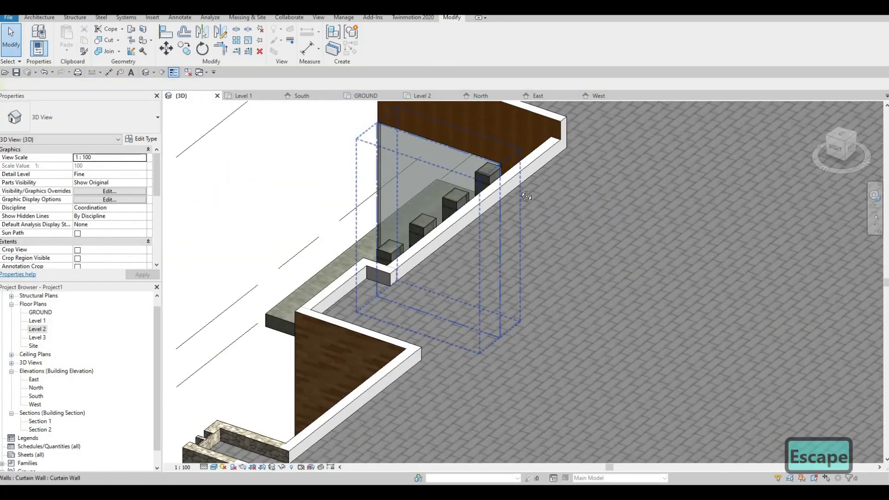
scroll(427, 147, up, 5)
middle_drag(426, 147, 486, 200)
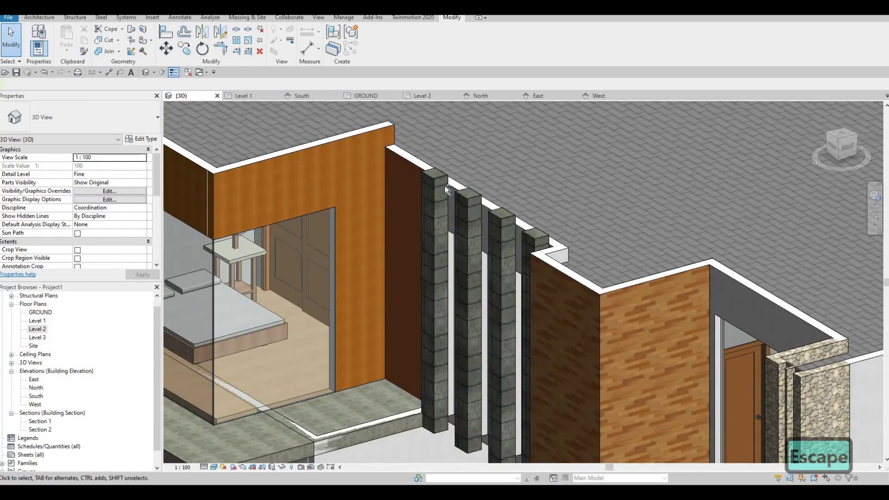
shift+middle_drag(477, 153, 492, 183)
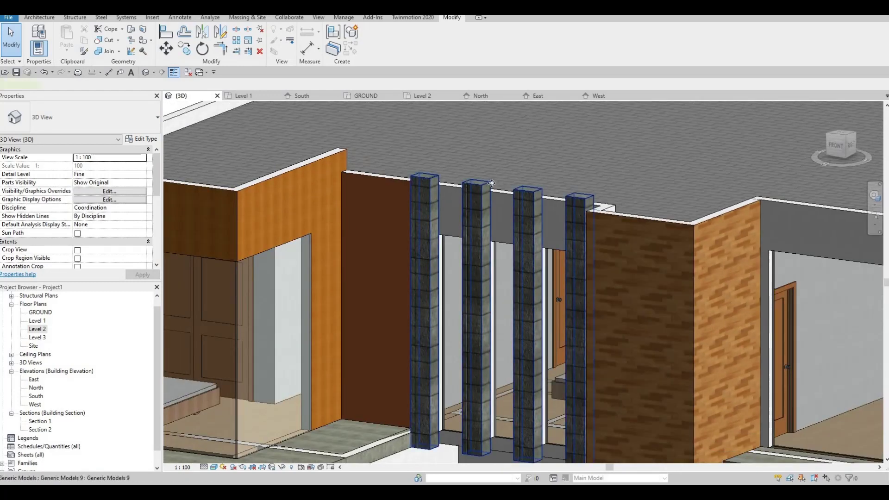
click(492, 183)
key(Escape)
key(Escape)
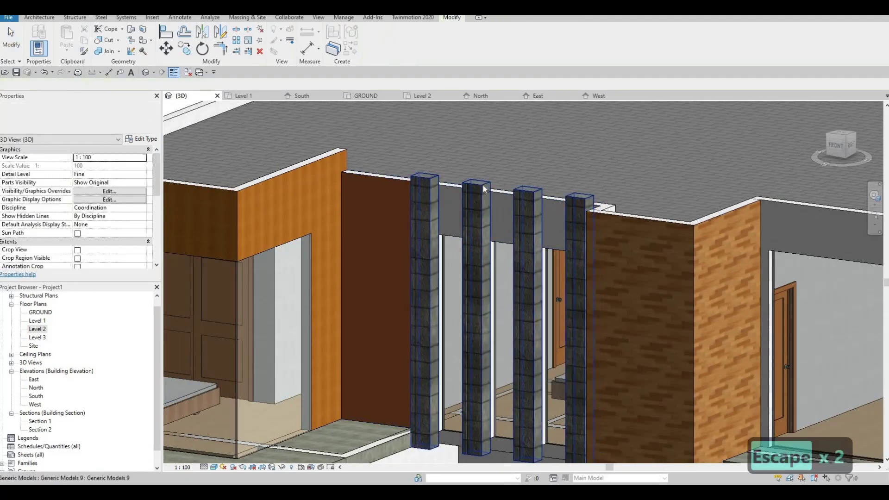
key(a)
key(l)
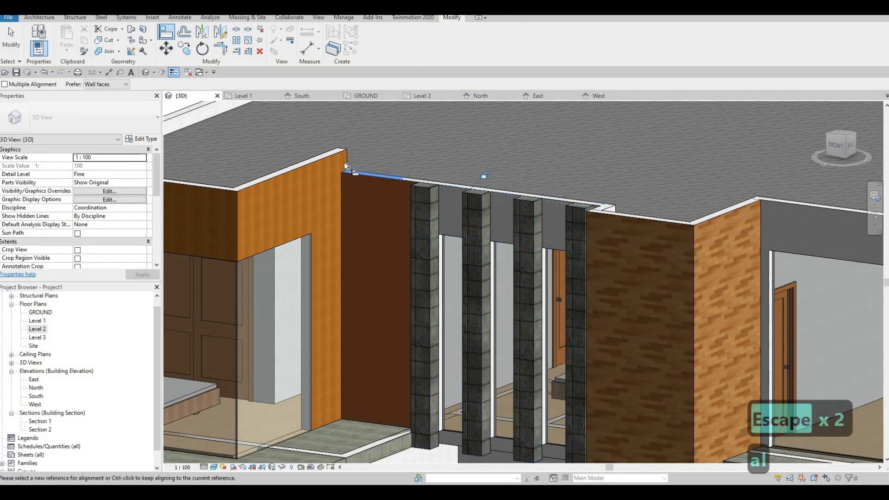
key(Escape)
scroll(370, 181, down, 4)
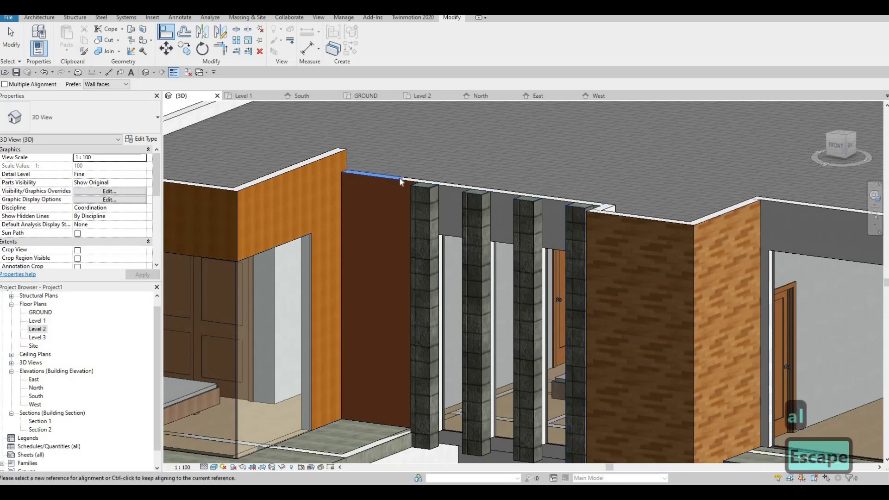
key(Escape)
scroll(418, 179, up, 2)
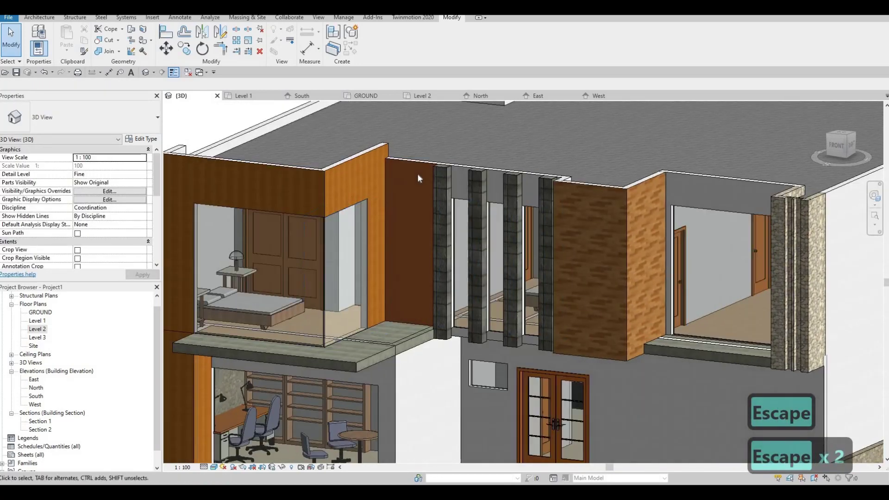
shift+middle_drag(420, 213, 393, 237)
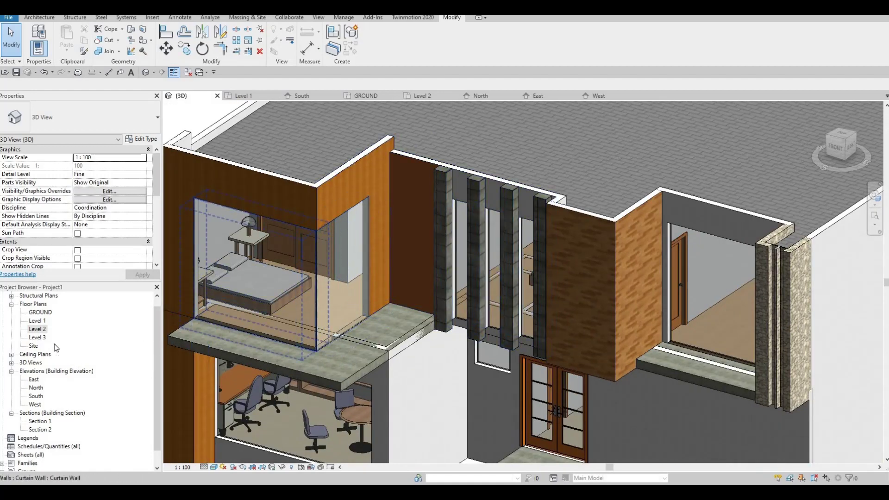
Draw an EXTERIOR WALL 1 wall about 3900 mm long in the Level 3 floor plan, along the existing wall behind the columns
double_click(37, 329)
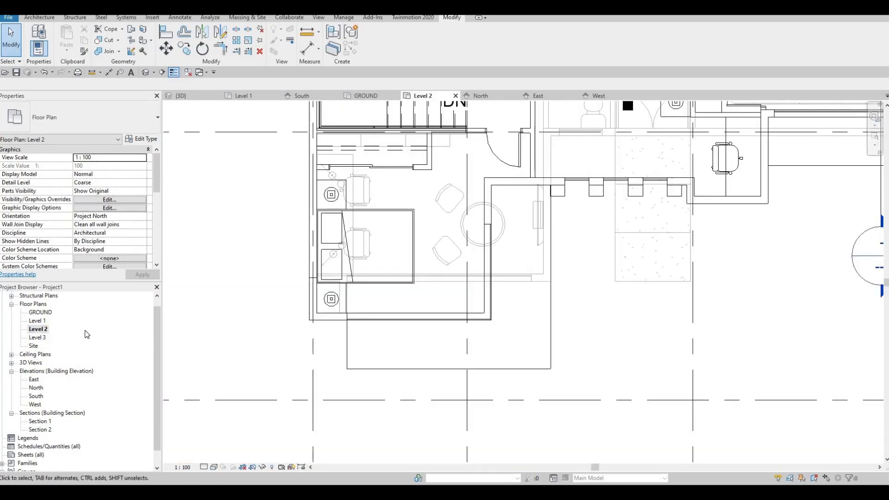
double_click(37, 337)
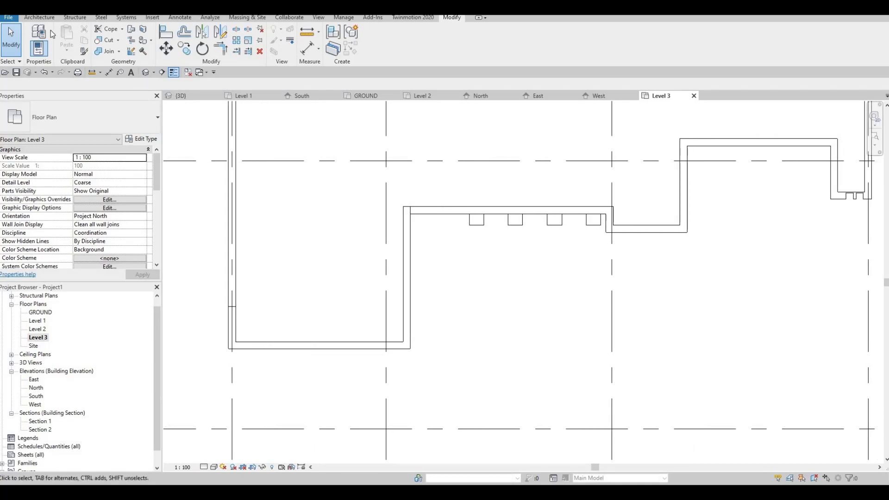
click(39, 17)
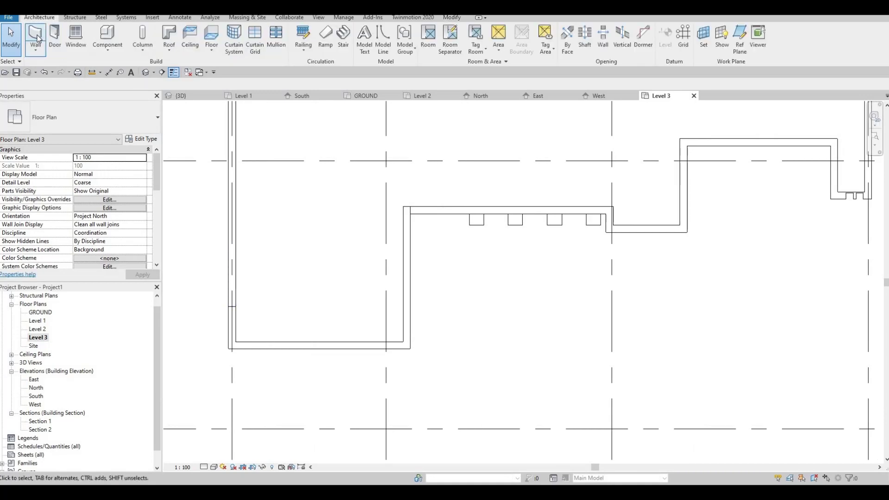
click(36, 37)
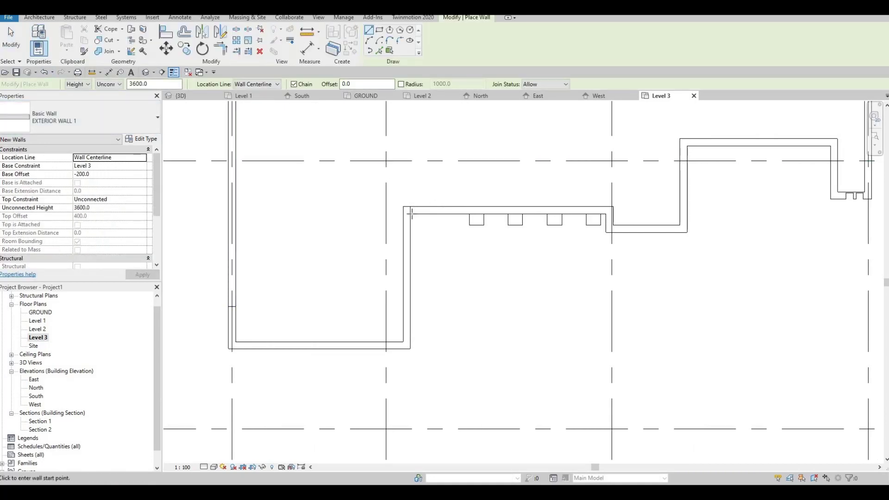
scroll(411, 213, up, 1)
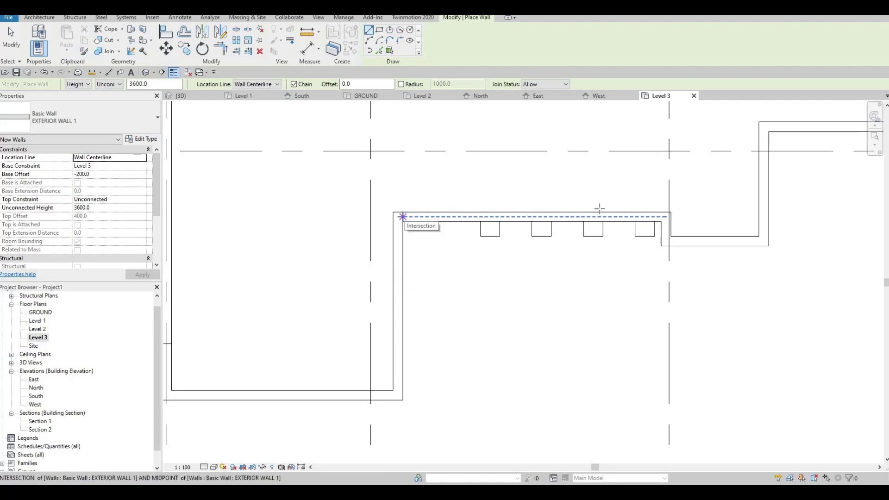
click(402, 216)
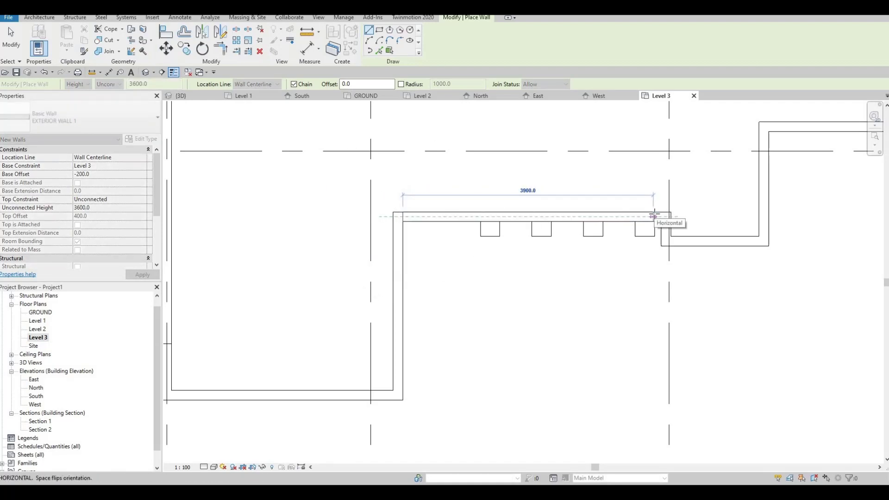
click(653, 216)
key(Escape)
key(Escape)
key(Escape)
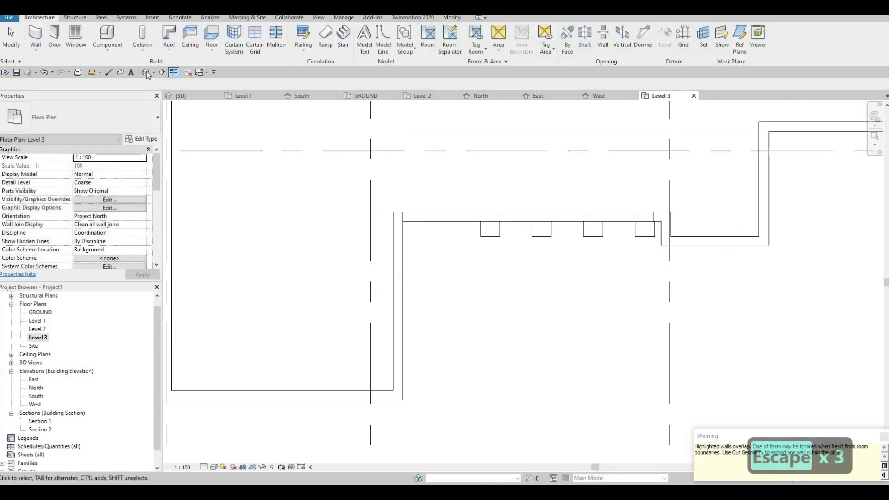
In 3D, pull the new wall's top down and raise its base to the top of the existing wall behind the columns
click(146, 72)
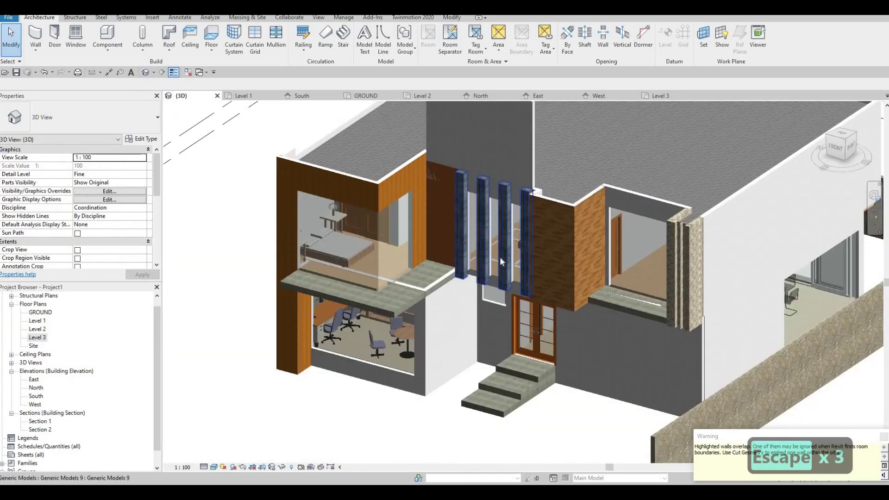
shift+middle_drag(498, 256, 462, 174)
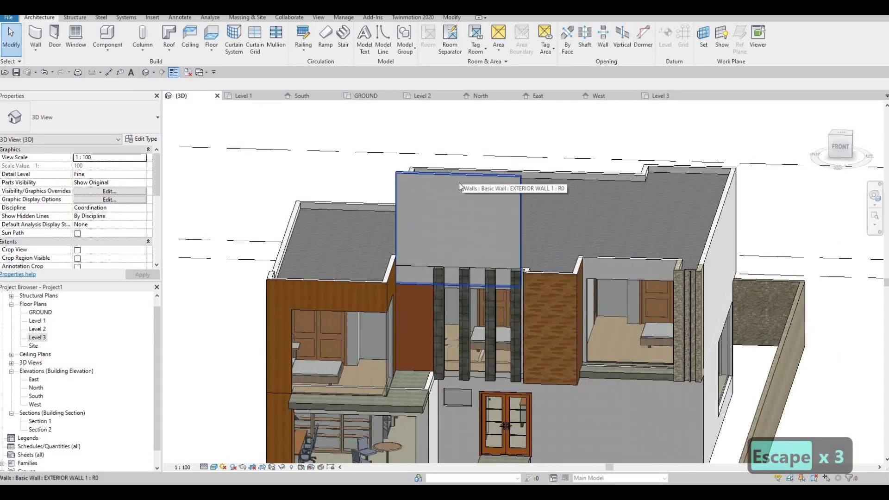
click(459, 185)
drag(447, 295, 472, 287)
scroll(483, 283, up, 5)
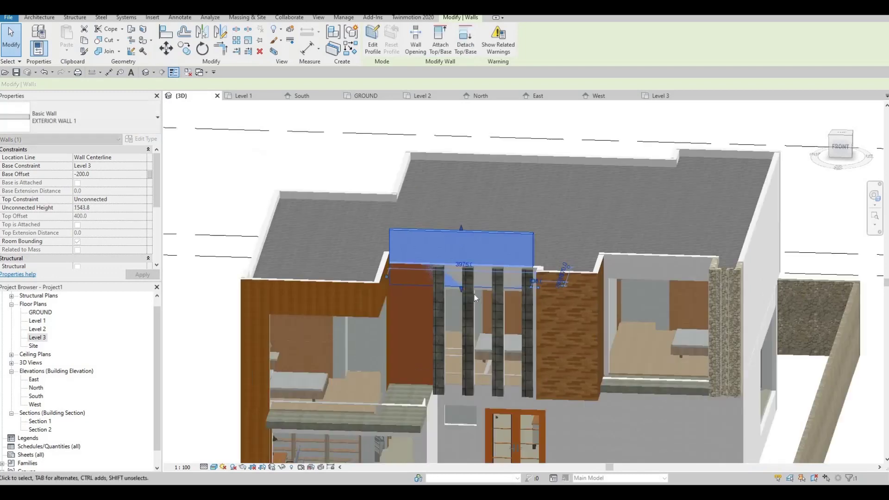
drag(484, 249, 453, 257)
key(Escape)
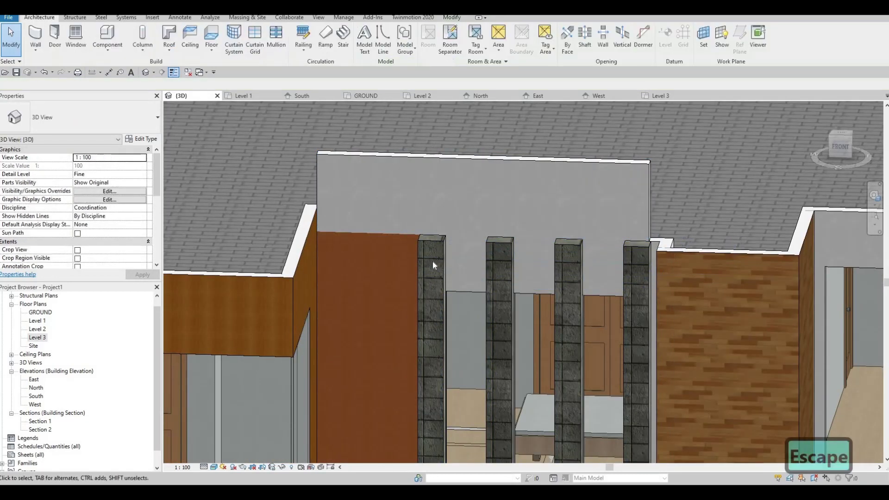
Align the top of the new wall above the columns with the top of the adjoining wood-clad corner wall
key(a)
key(l)
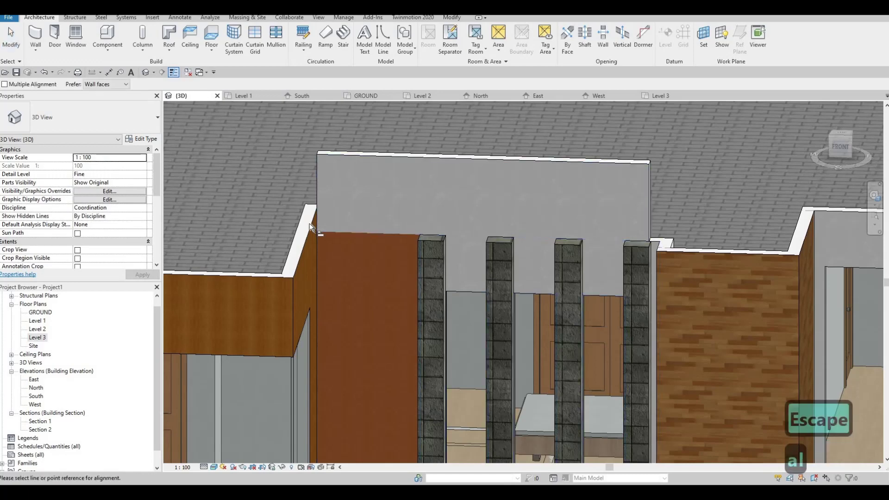
click(370, 155)
click(370, 155)
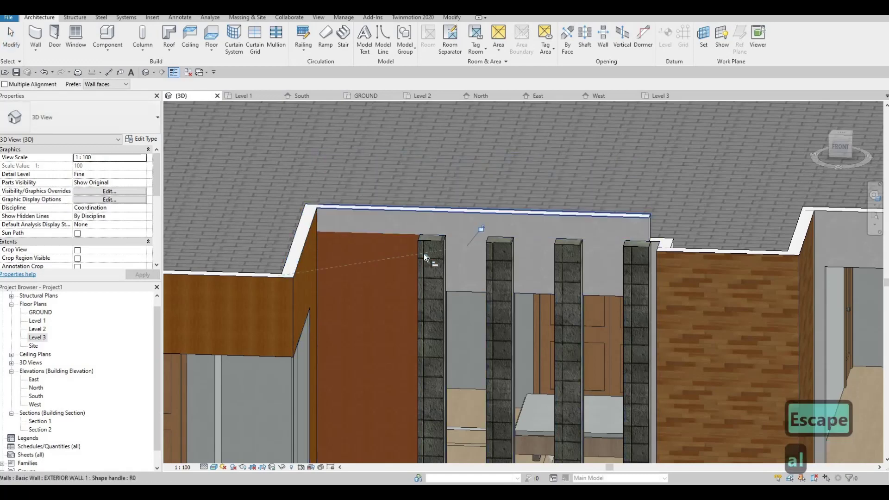
key(Escape)
shift+middle_drag(559, 278, 596, 291)
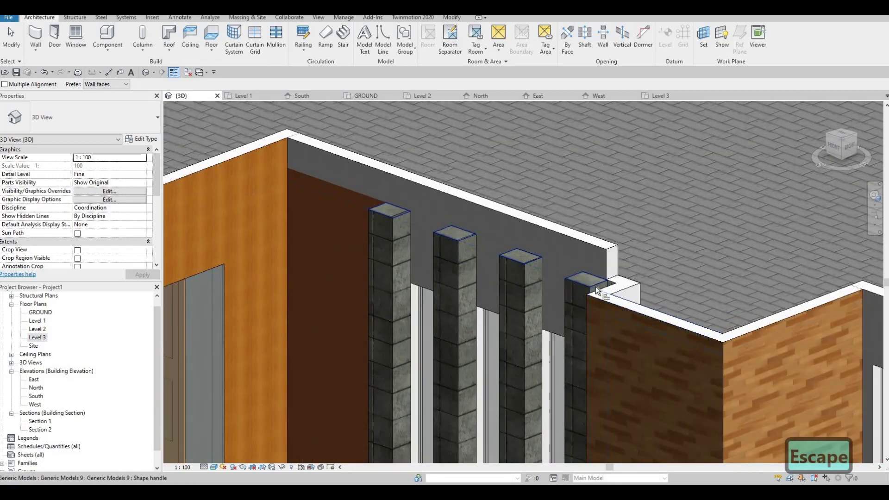
click(609, 266)
shift+middle_drag(594, 272, 191, 110)
key(Escape)
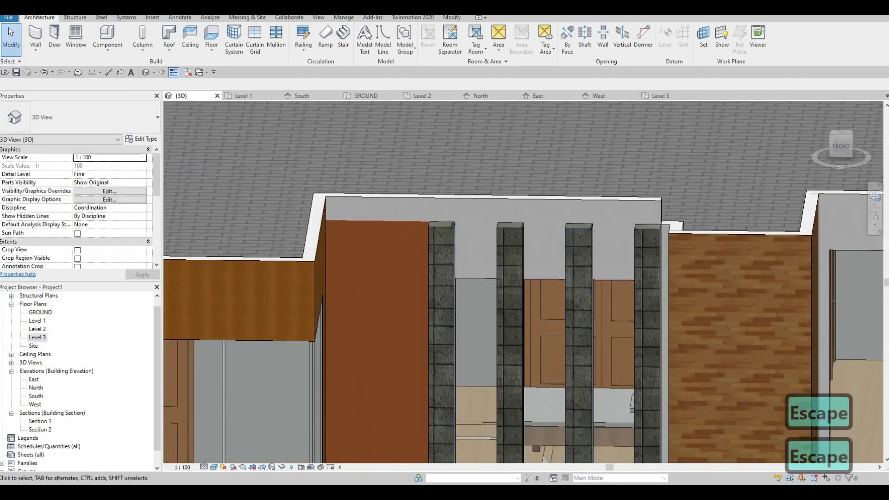
Paint the front face and exposed end face of the new wall above the columns with the Wood - Stained material
click(173, 99)
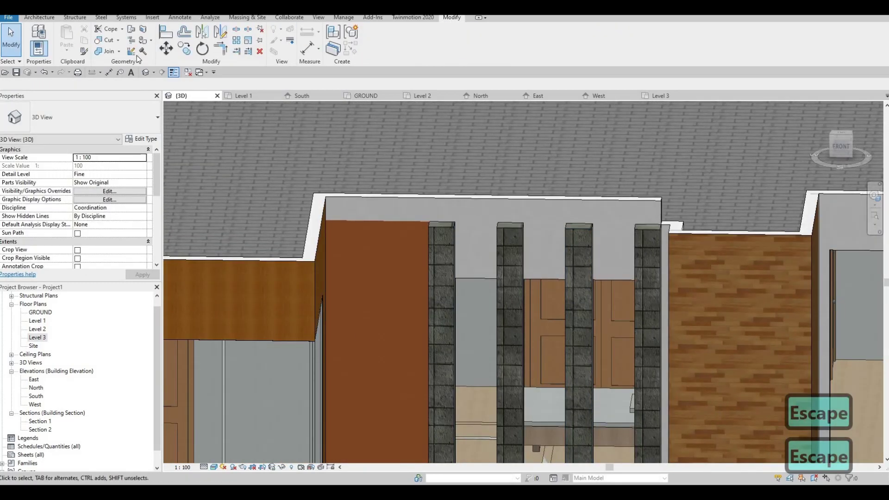
key(p)
key(t)
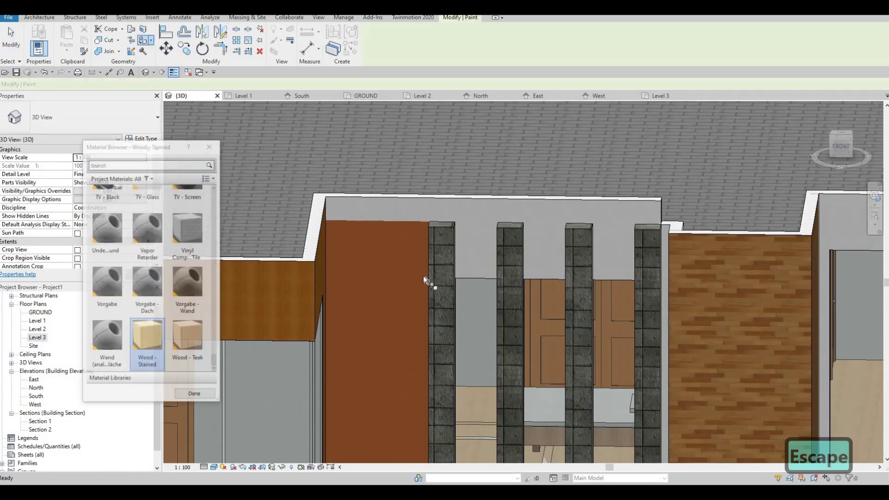
click(444, 204)
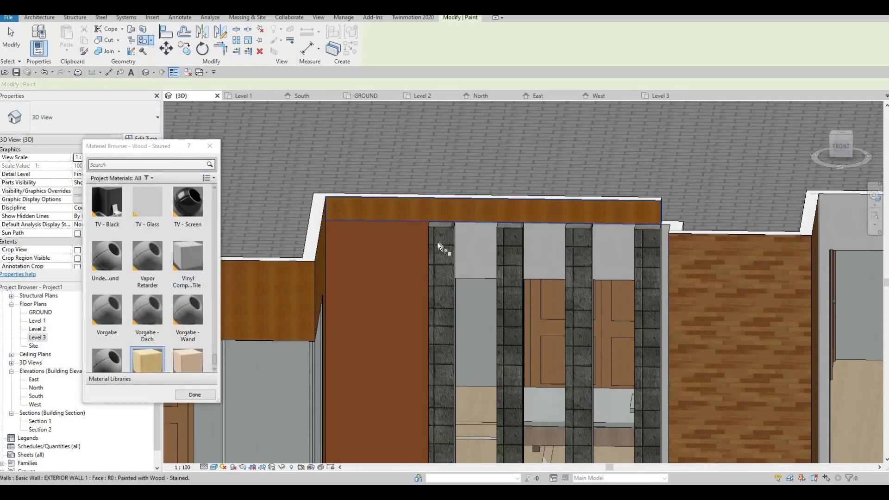
shift+middle_drag(551, 251, 586, 253)
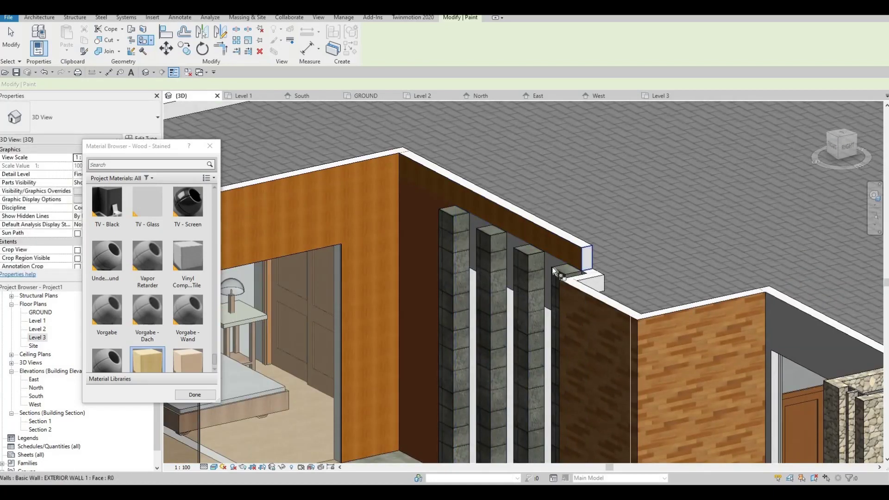
mouse_move(607, 213)
shift+middle_down()
mouse_move(500, 302)
mouse_move(571, 302)
mouse_move(514, 318)
mouse_move(598, 401)
mouse_move(519, 323)
shift+middle_up()
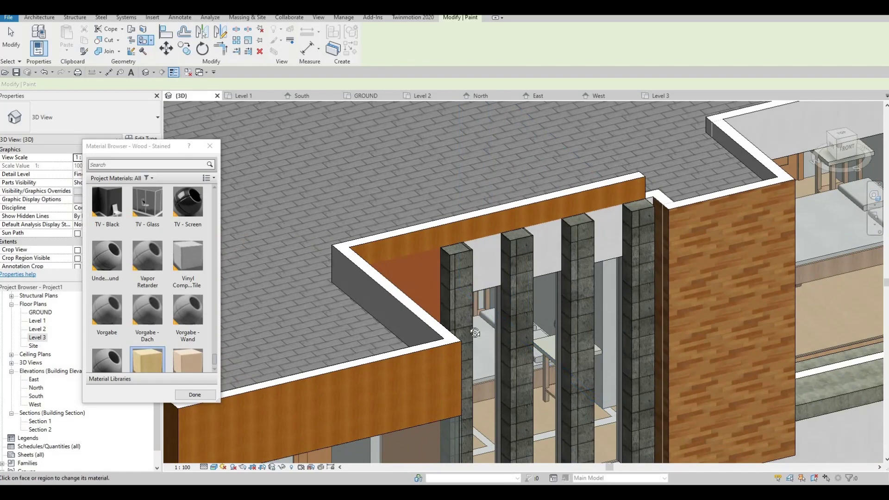
shift+middle_drag(340, 301, 514, 245)
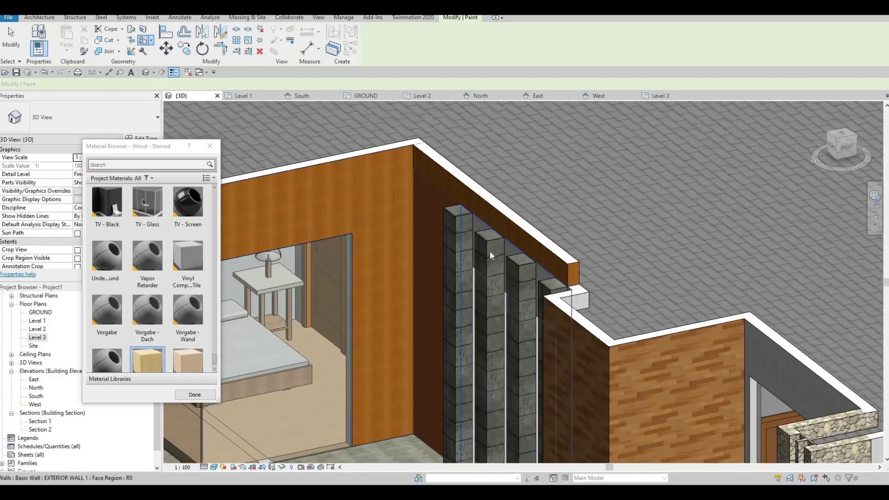
key(Escape)
key(Escape)
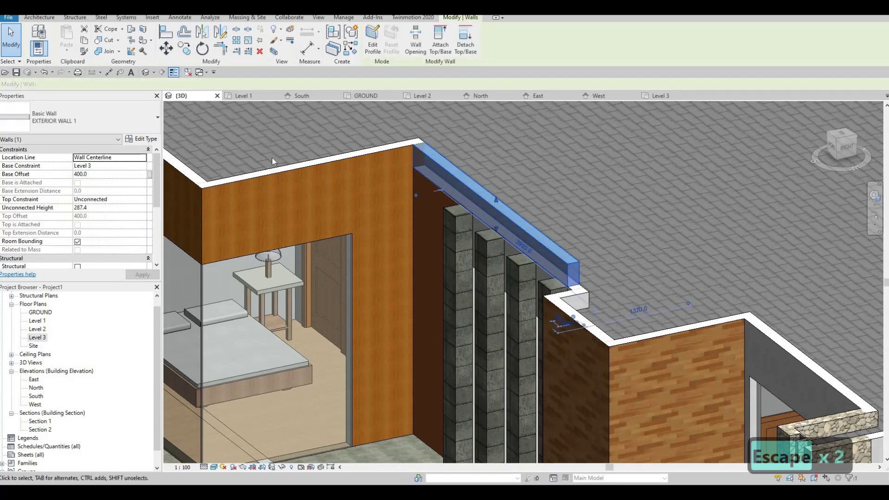
Duplicate the type of the wall above the columns as EXTERIOR WALL 3 and set its structure layer thickness to 350
click(142, 138)
click(397, 82)
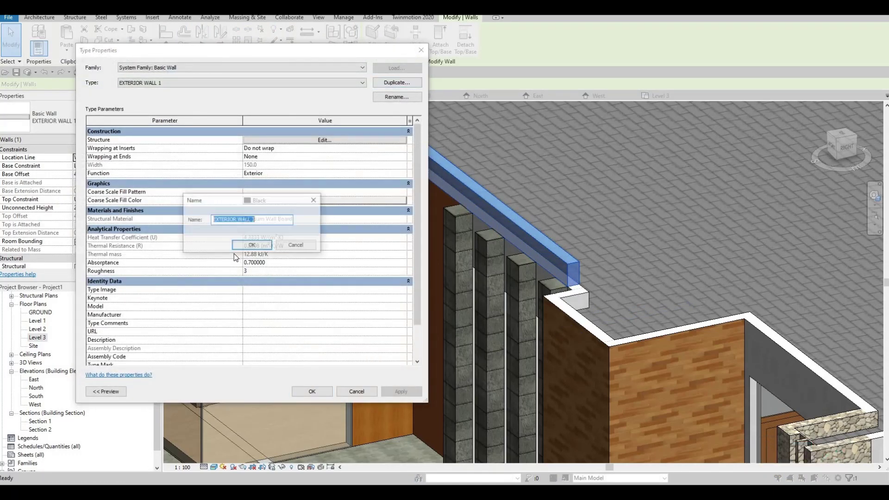
click(252, 246)
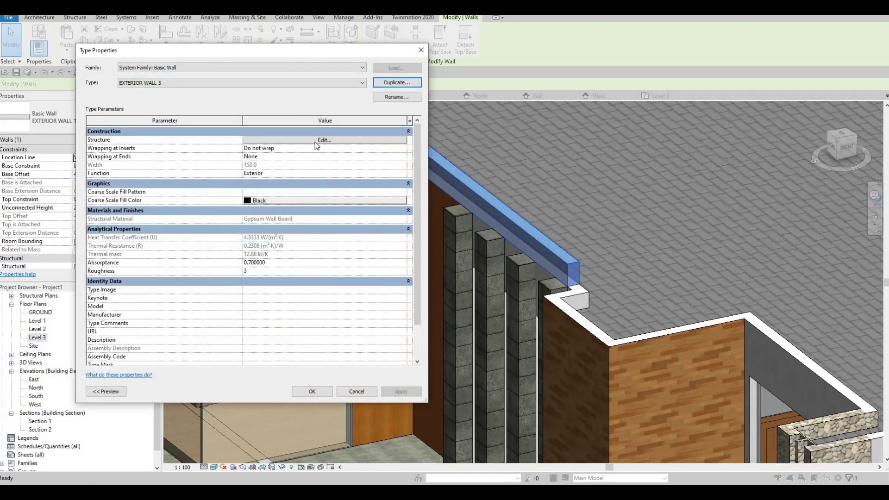
click(285, 139)
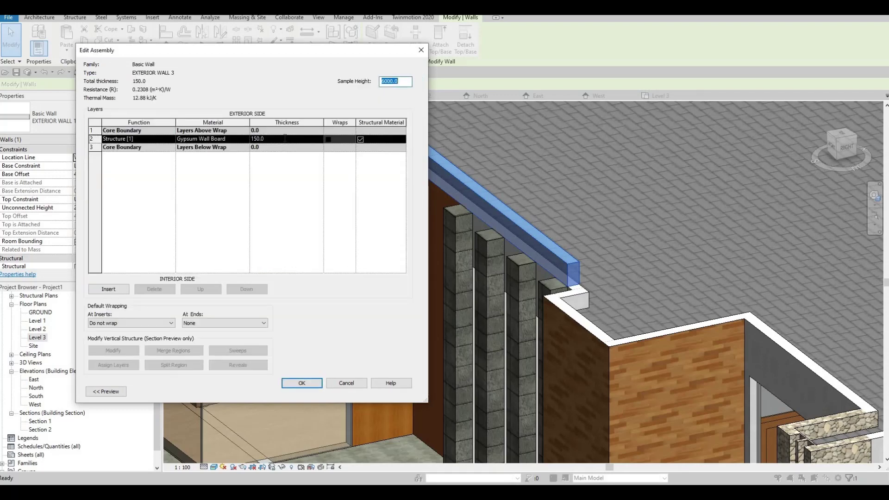
click(285, 137)
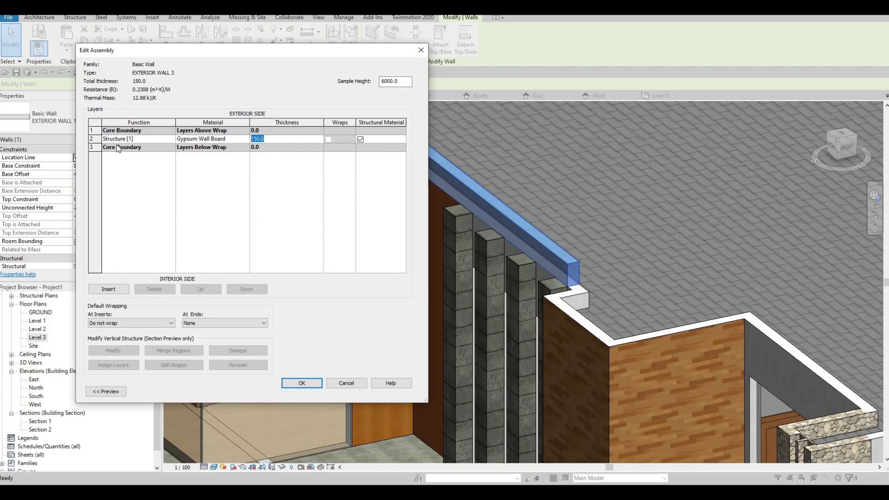
text(350)
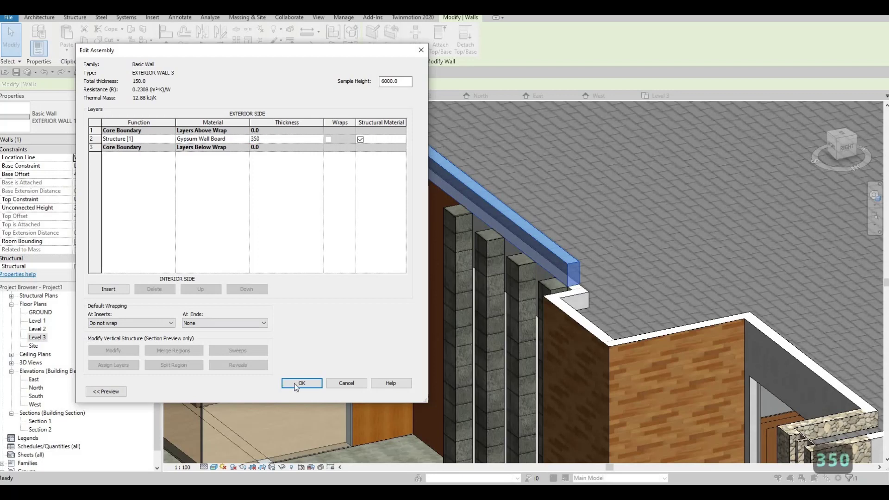
click(297, 386)
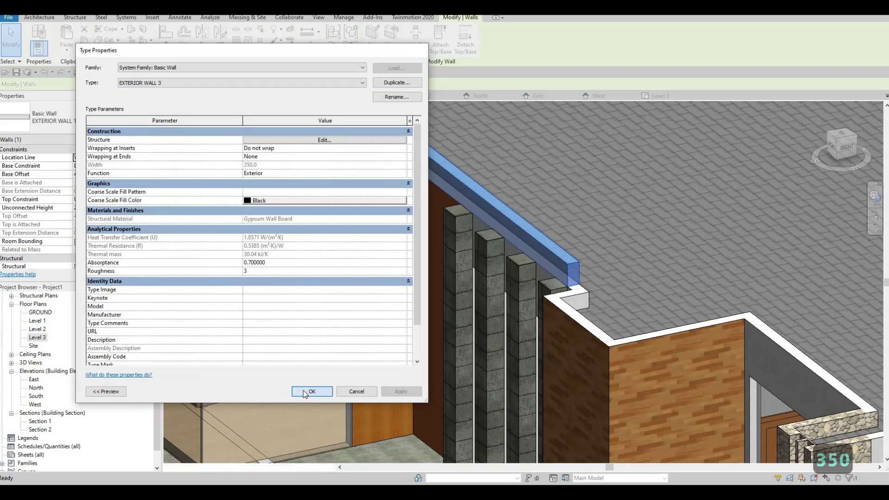
click(306, 392)
key(Escape)
key(Escape)
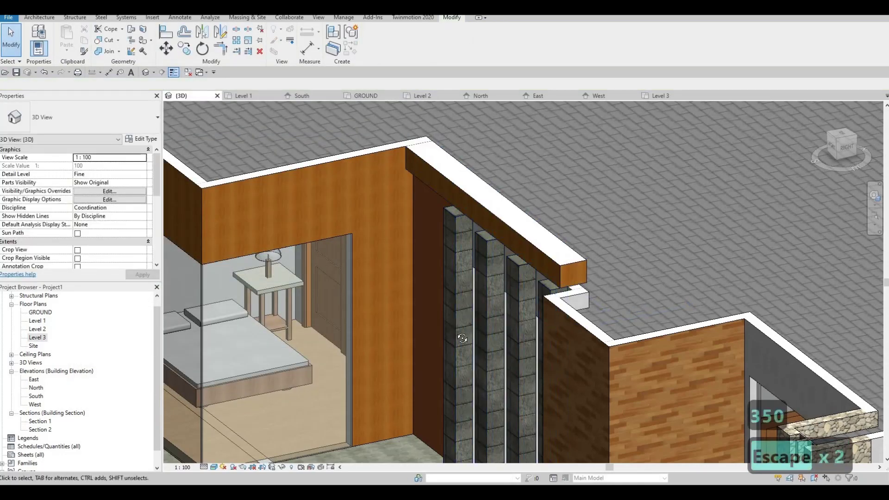
key(Escape)
Try to align the front face of the thickened wall with a face of the third column, and undo the alignment
shift+middle_drag(394, 321, 462, 314)
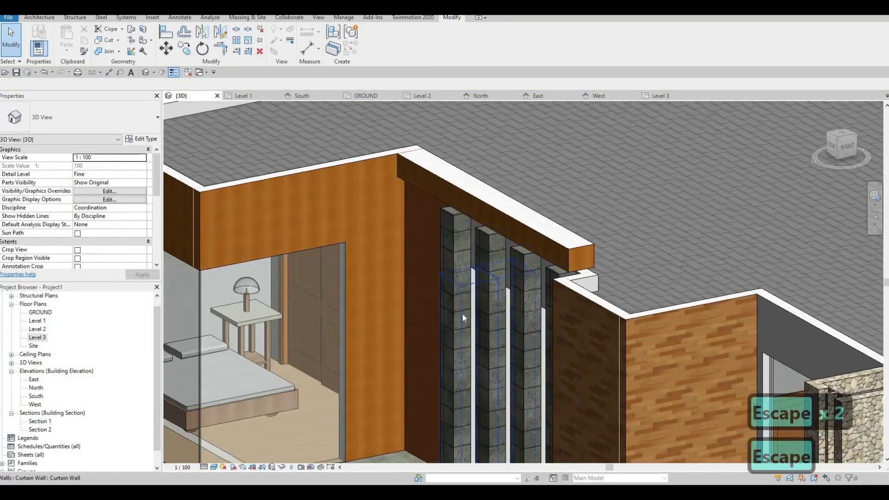
key(a)
key(l)
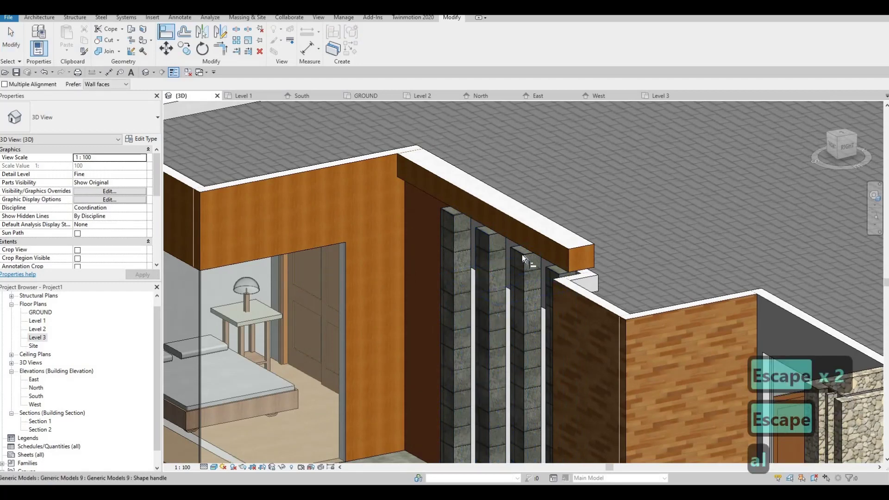
click(523, 254)
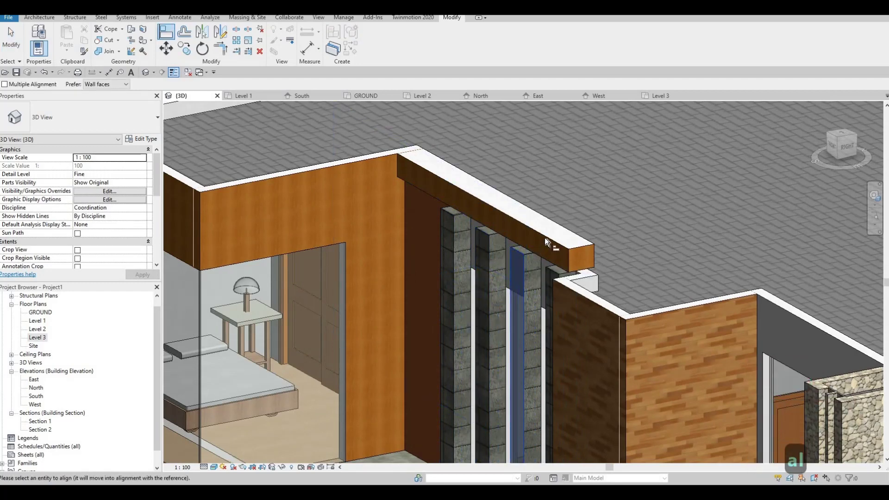
click(545, 239)
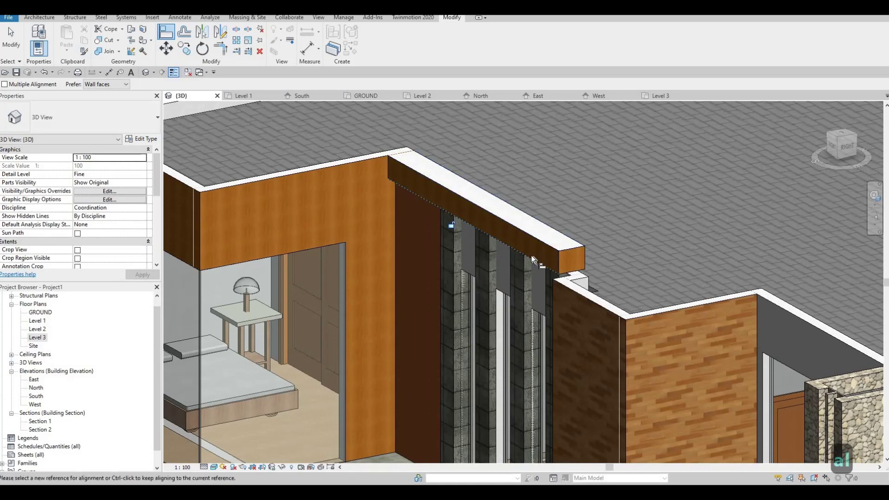
key(ctrl+z)
key(Escape)
key(Escape)
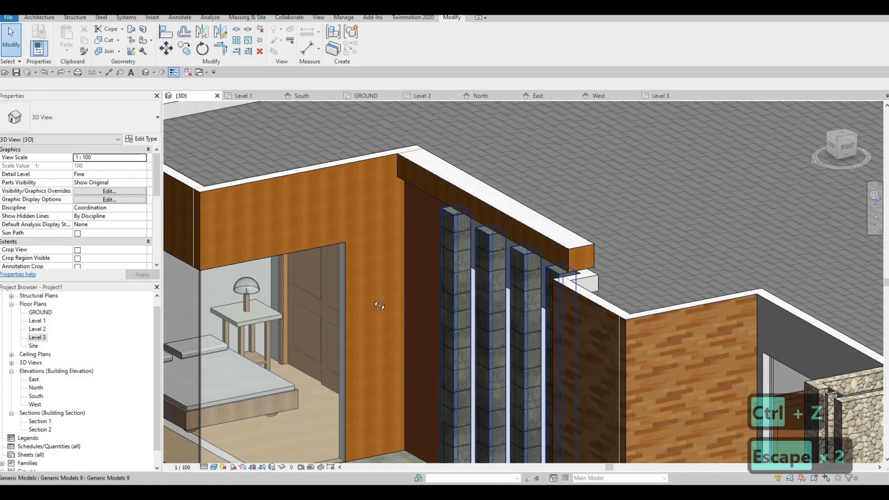
Delete the EXTERIOR WALL 3 wall above the columns
shift+middle_drag(379, 305, 609, 239)
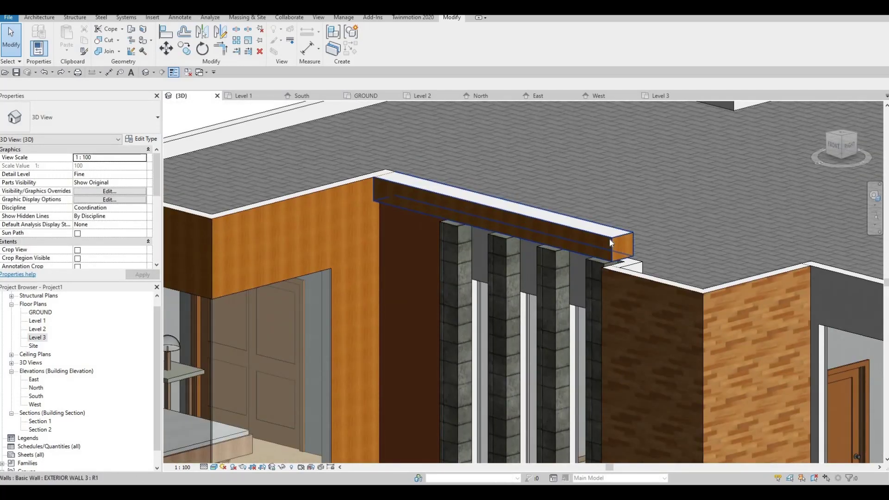
click(607, 240)
key(Delete)
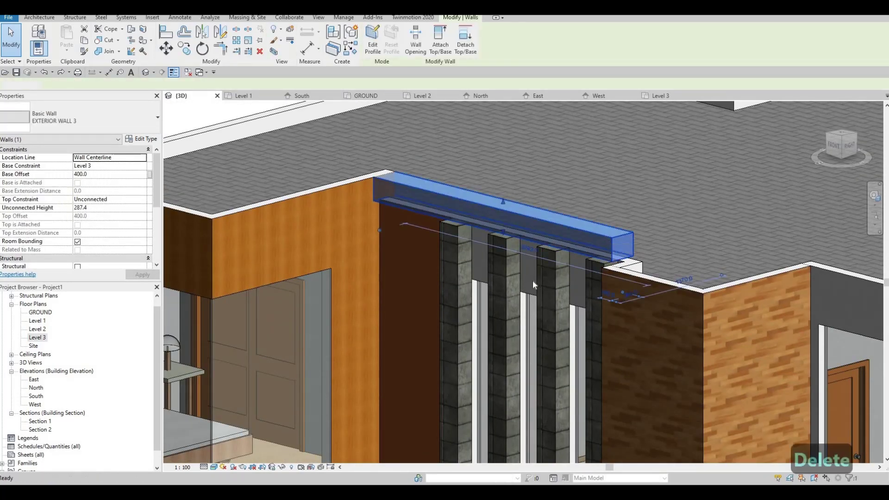
In the Level 3 floor plan, start an in-place Generic Models component named Generic Models 10
shift+middle_drag(586, 262, 437, 335)
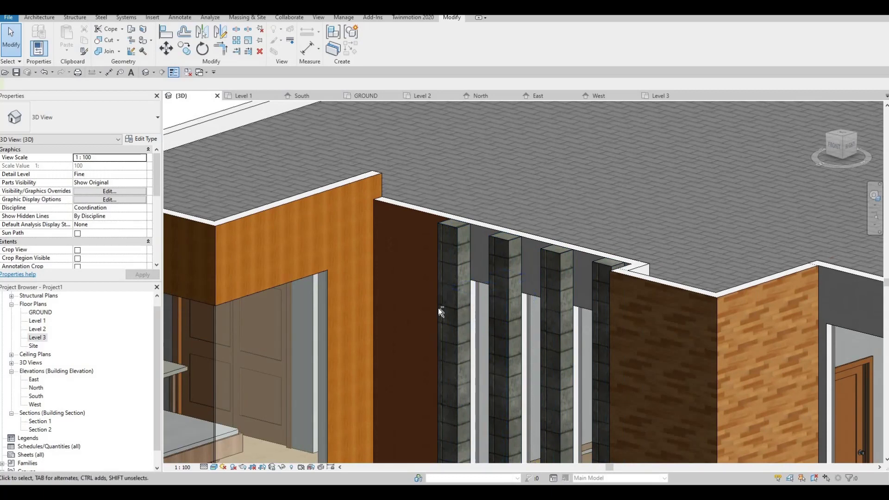
shift+middle_drag(596, 303, 708, 305)
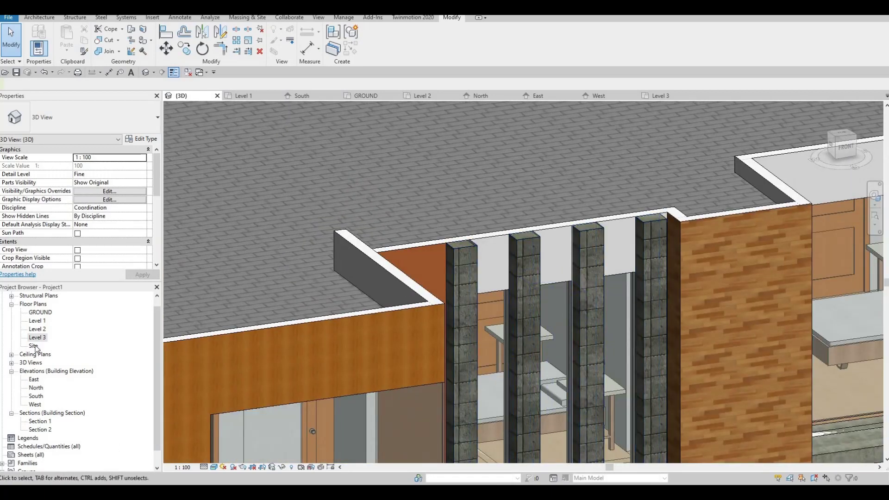
double_click(37, 337)
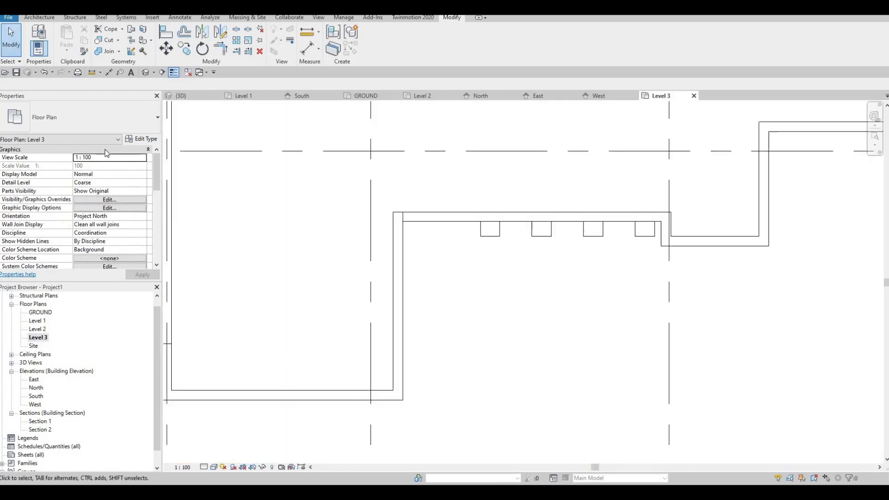
scroll(282, 361, down, 1)
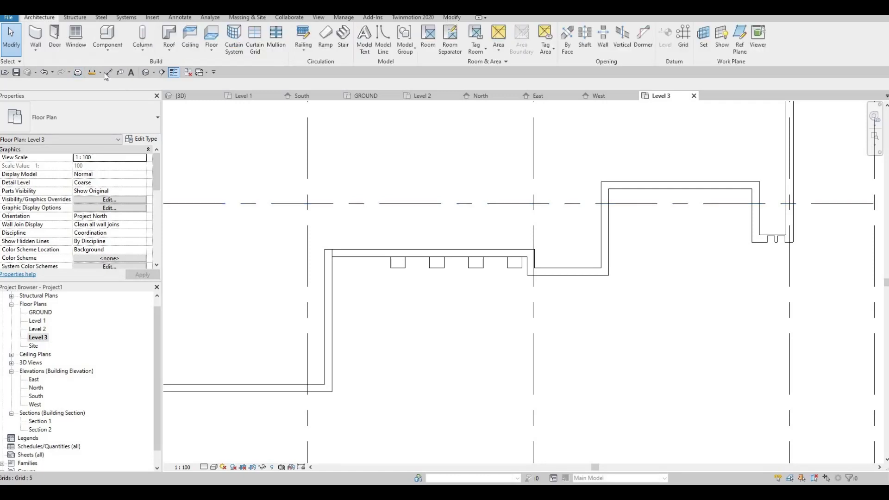
click(107, 49)
click(117, 88)
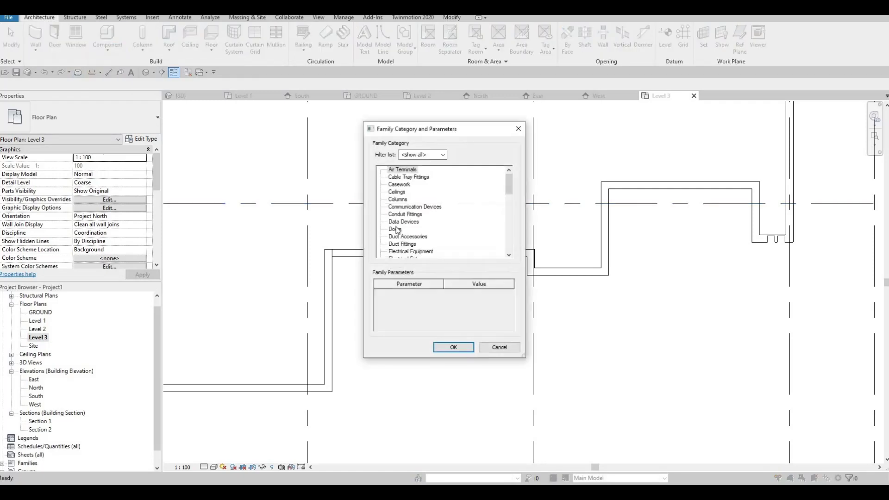
scroll(395, 230, down, 4)
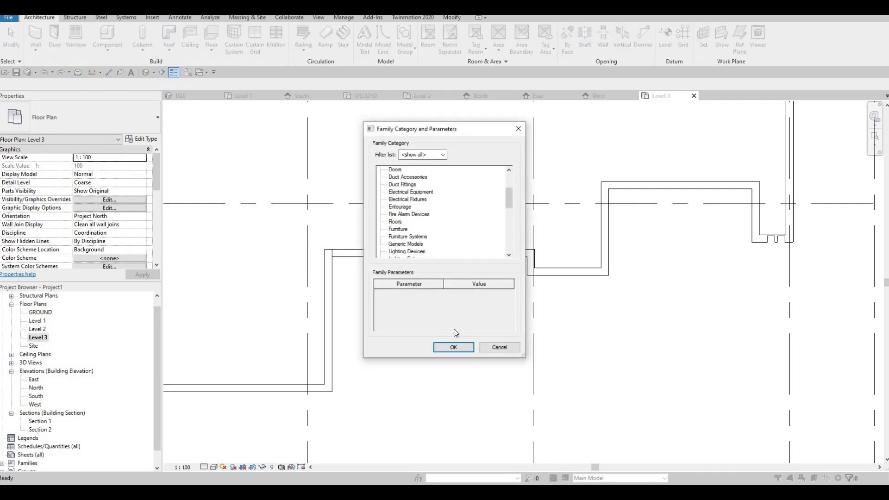
key(Return)
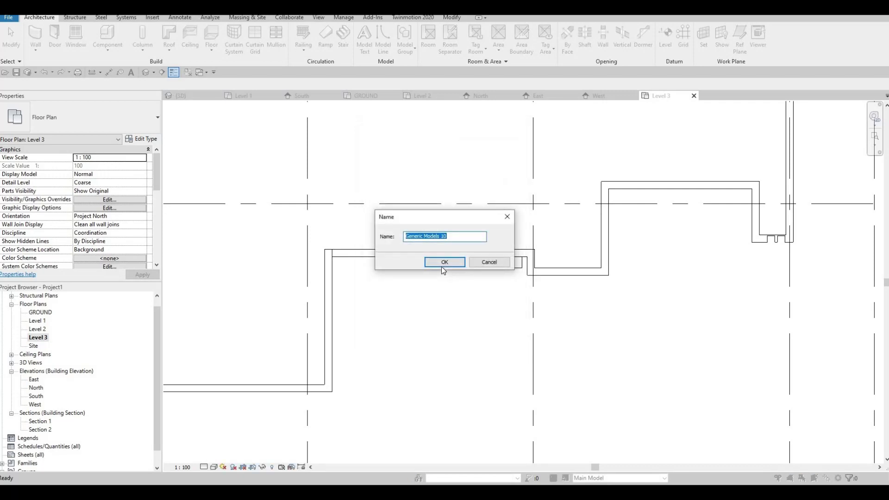
click(441, 266)
Start an extrusion in the in-place model and assign it the Wood - Stained material
click(77, 37)
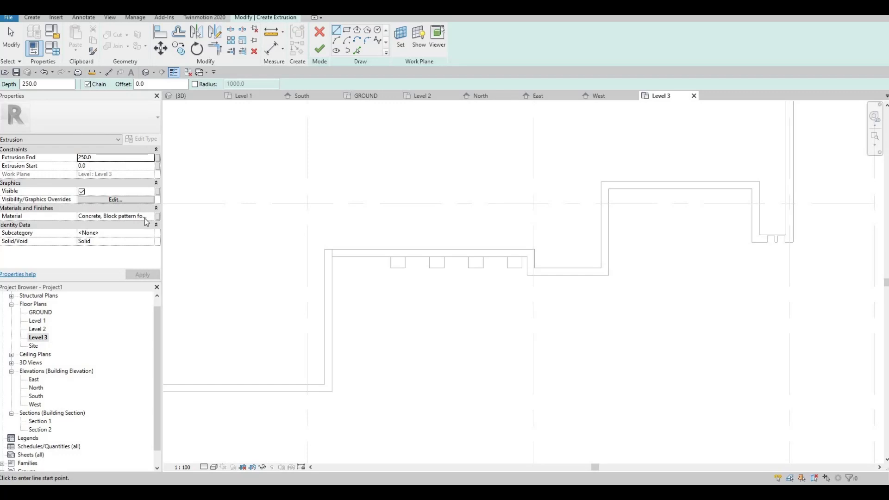
click(156, 216)
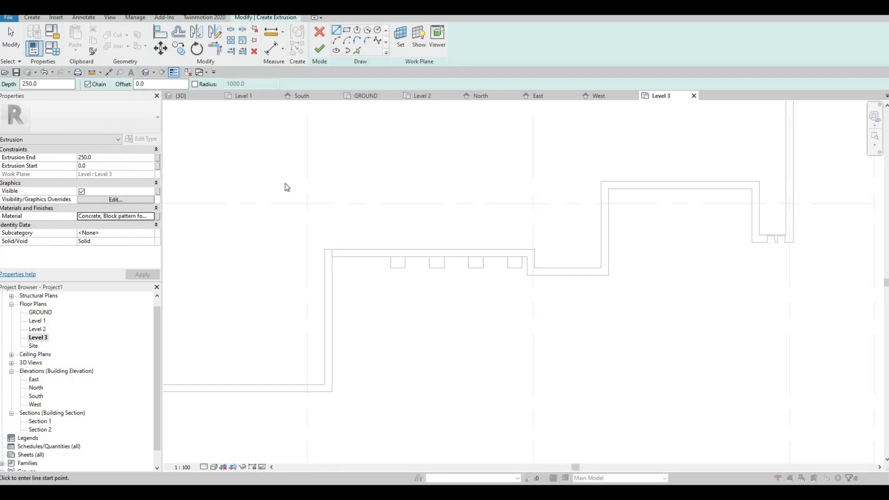
scroll(340, 250, down, 10)
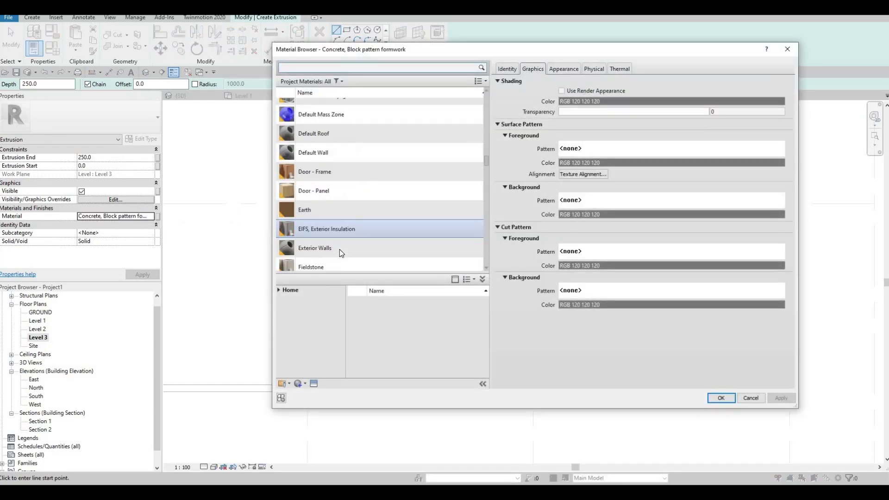
scroll(339, 249, down, 5)
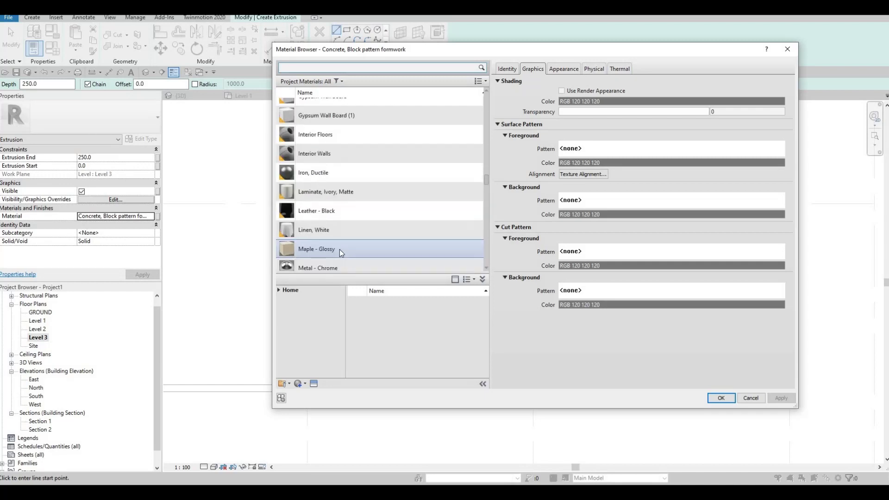
scroll(340, 249, up, 5)
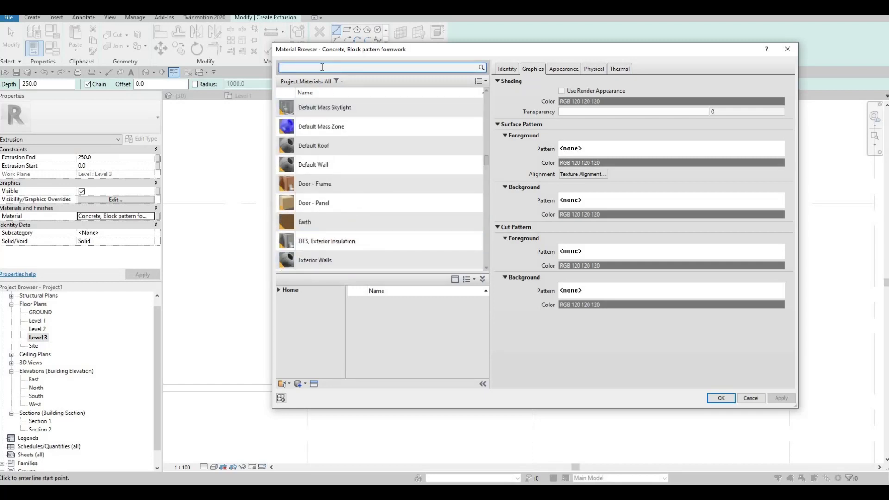
text(wood)
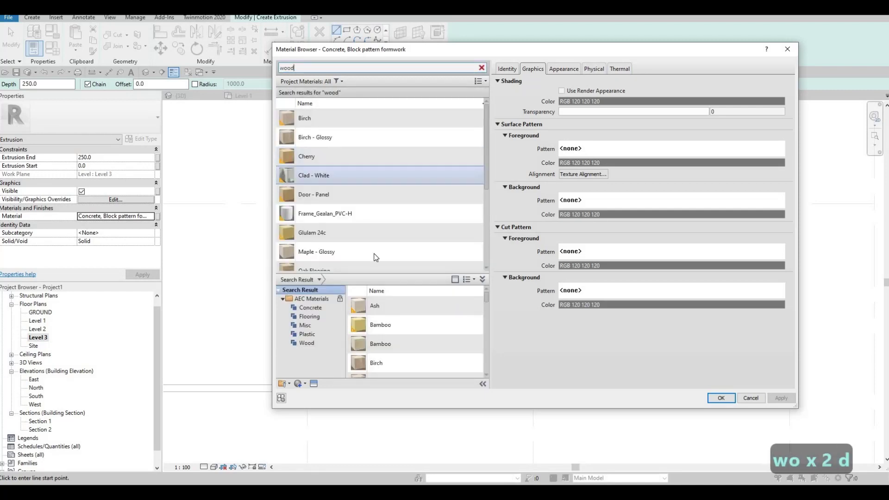
scroll(314, 262, down, 3)
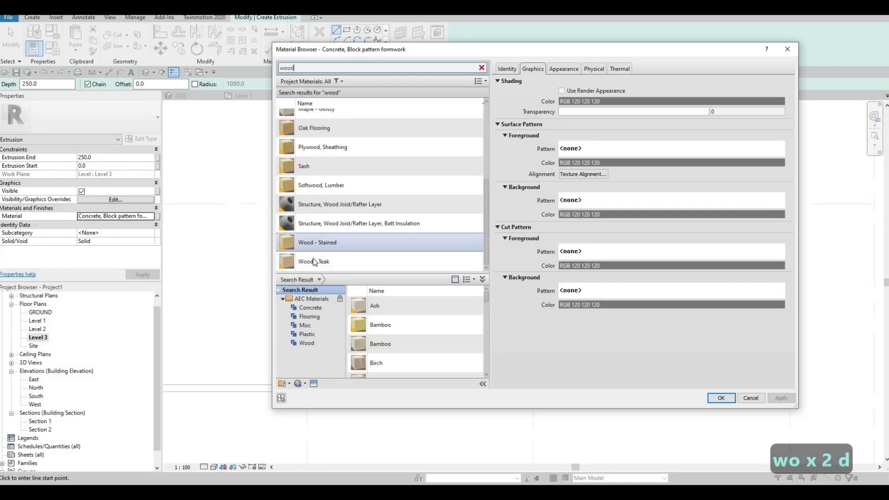
click(335, 247)
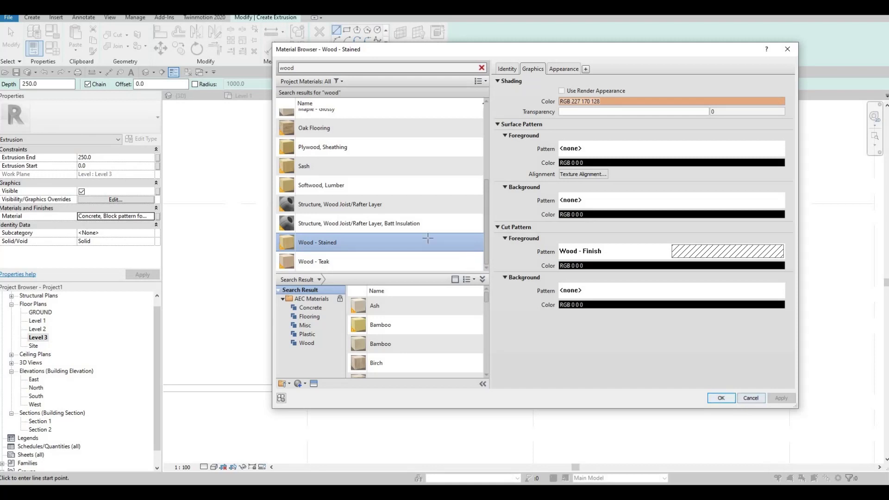
click(721, 398)
Sketch a rectangle about 3918 by 380 mm covering the wall and columns, finish the 250 mm extrusion, and show it in 3D
key(r)
key(c)
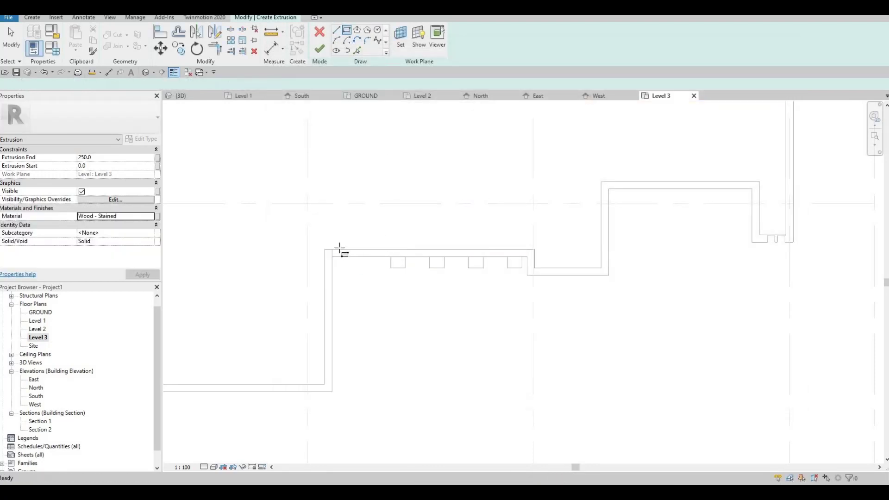
click(522, 269)
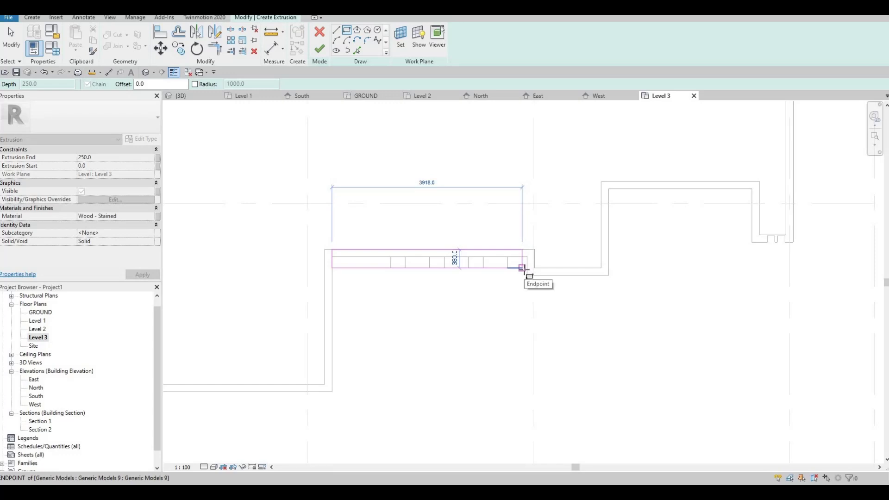
key(Escape)
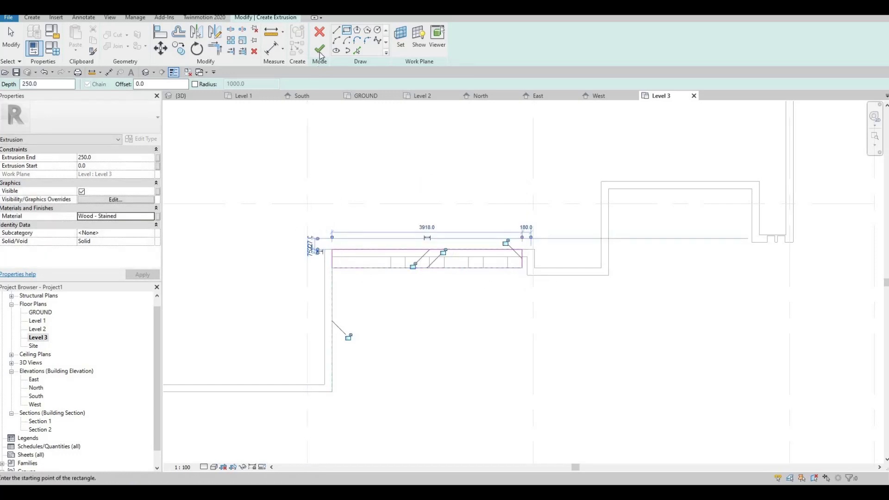
click(319, 50)
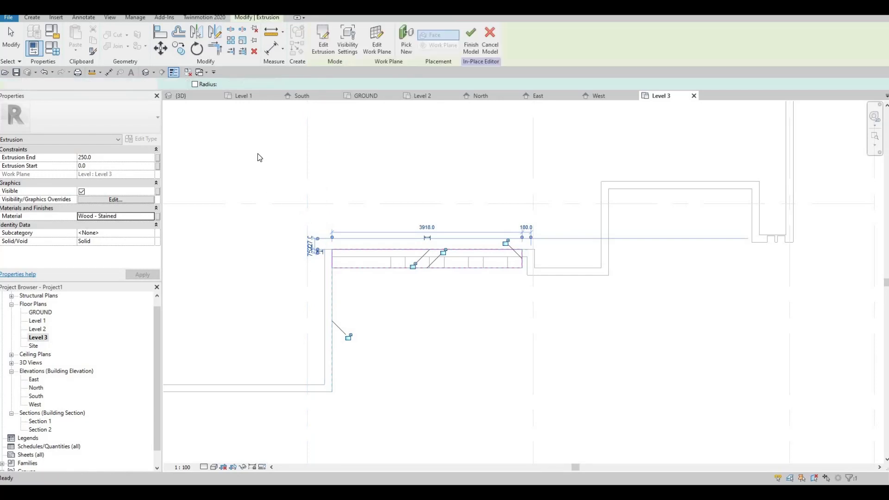
click(145, 72)
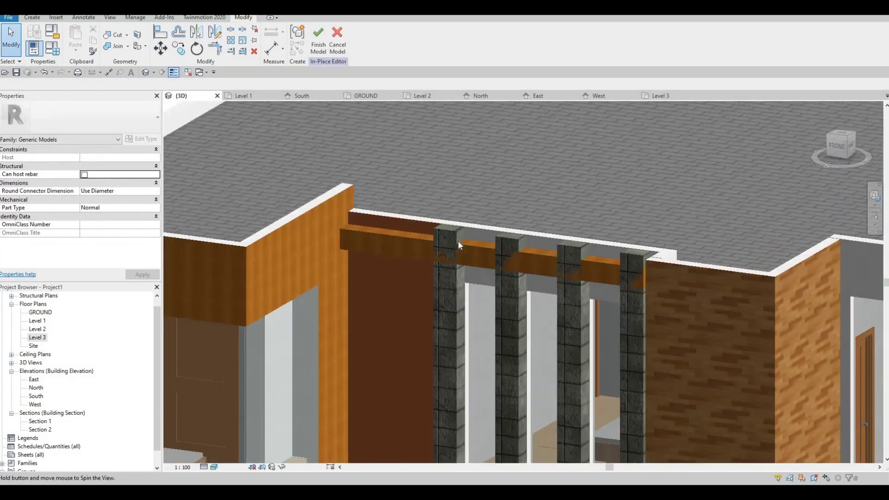
shift+middle_drag(457, 241, 459, 240)
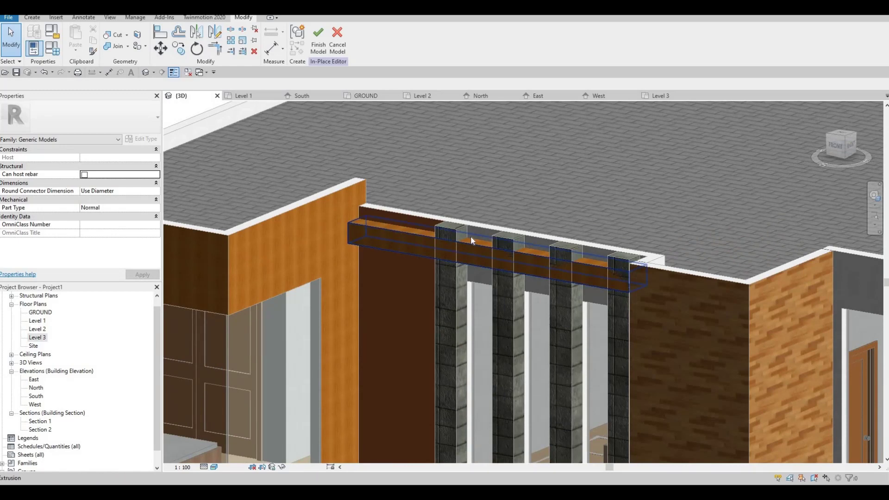
Raise the top of the wood extrusion to an extrusion end of about 687 mm, level with the adjacent parapet
click(471, 239)
shift+middle_drag(488, 280, 499, 245)
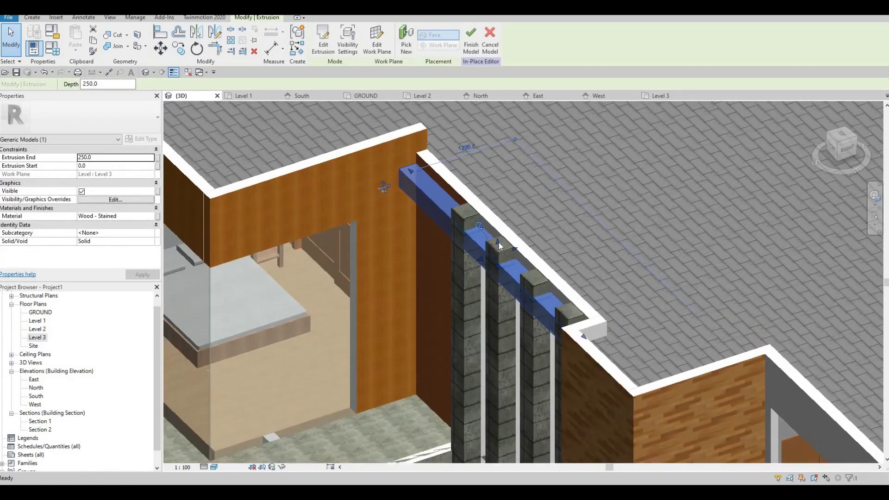
mouse_move(499, 221)
mouse_down()
mouse_move(497, 209)
mouse_move(504, 226)
mouse_up()
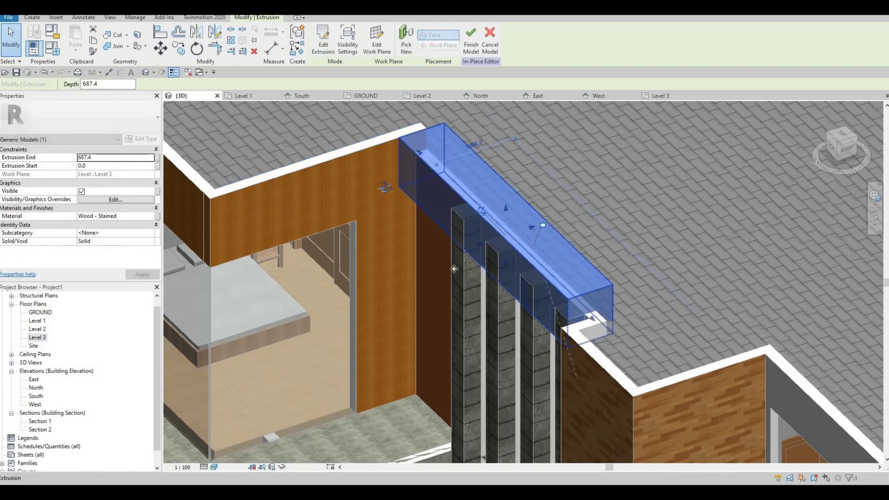
shift+middle_drag(529, 234, 463, 293)
key(Escape)
key(Escape)
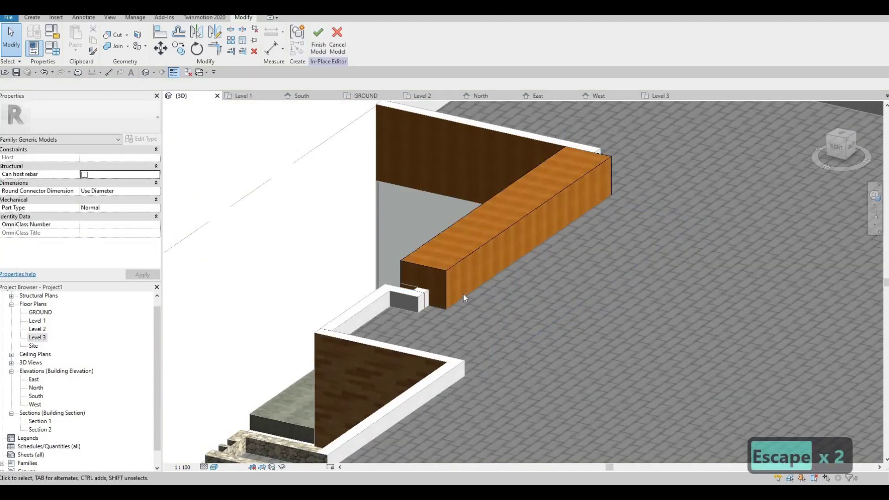
Align the wood extrusion's rear face with the roof-side face of the neighbouring EXTERIOR WALL 1 parapet
key(a)
key(l)
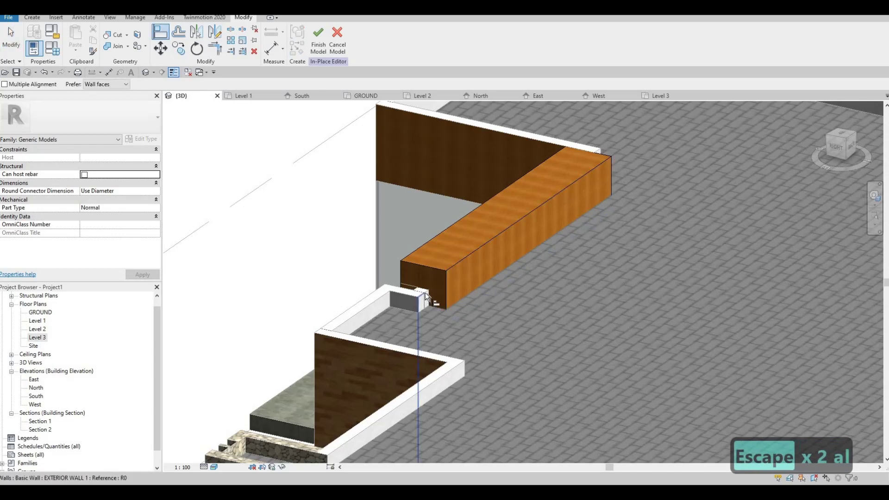
click(425, 296)
click(463, 260)
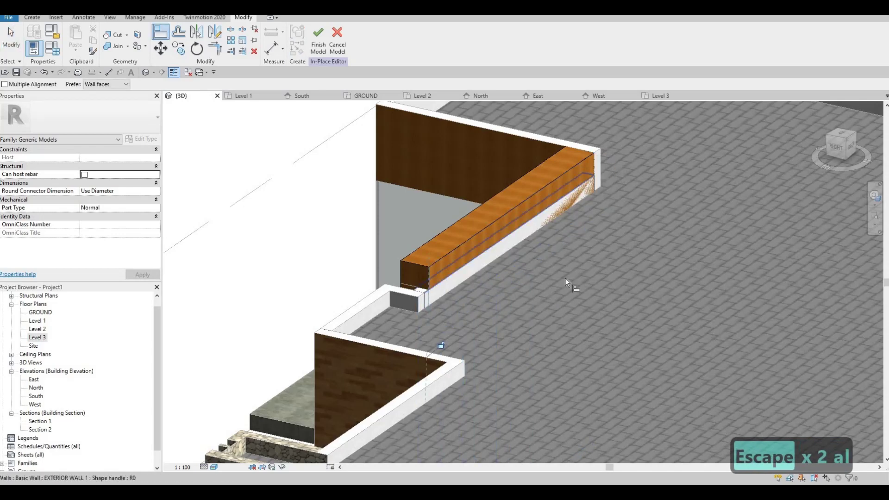
shift+middle_drag(565, 278, 463, 301)
key(Escape)
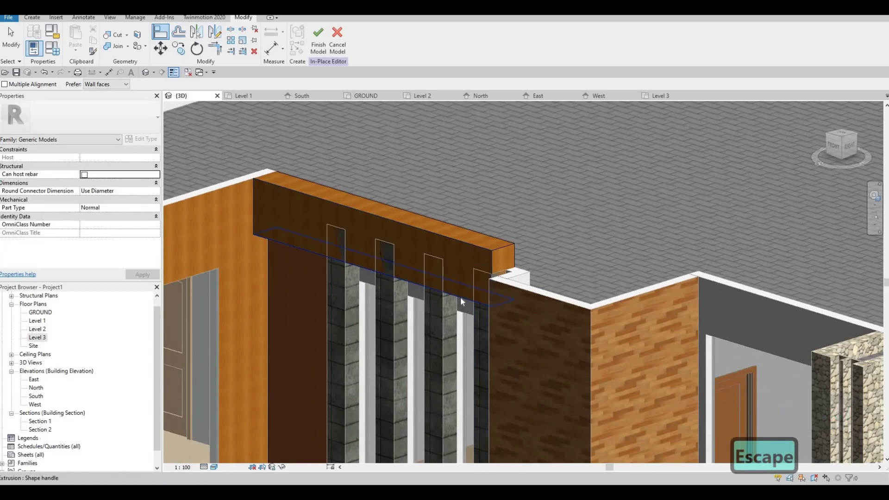
key(Escape)
Raise the wood extrusion's underside to an extrusion start of 400 mm and finish the in-place model
click(406, 270)
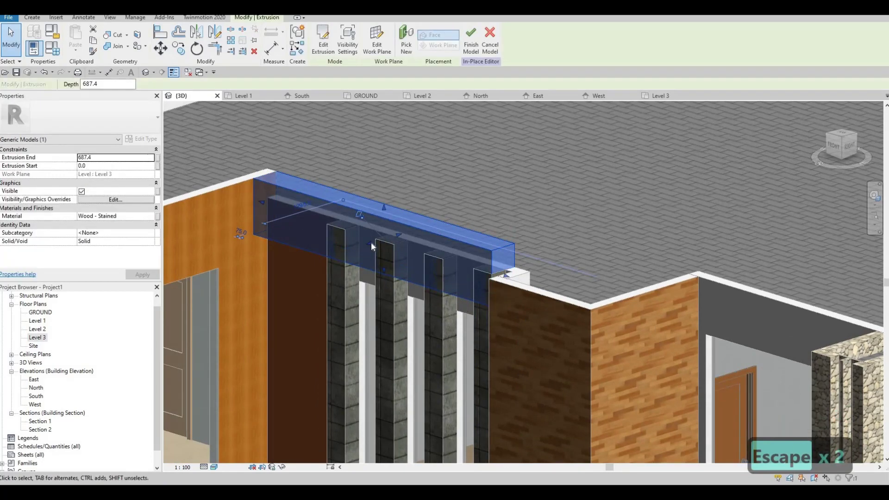
drag(385, 250, 425, 296)
key(Escape)
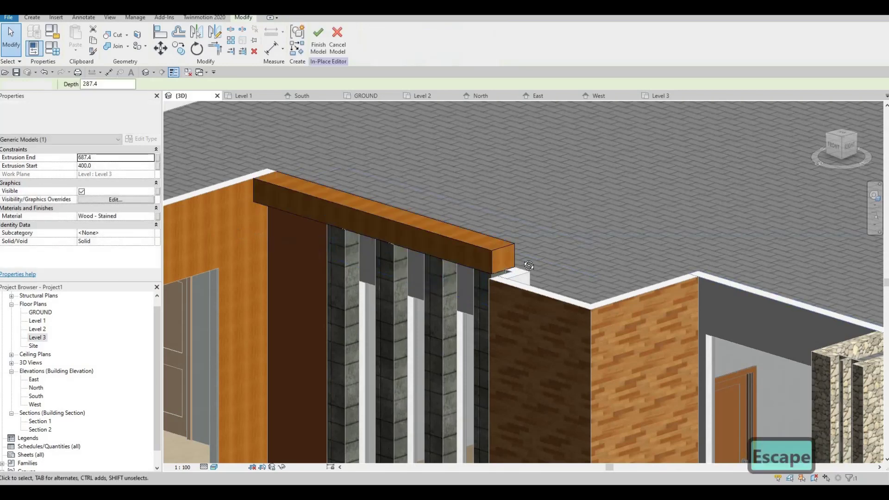
shift+middle_drag(425, 296, 320, 44)
click(318, 37)
key(Escape)
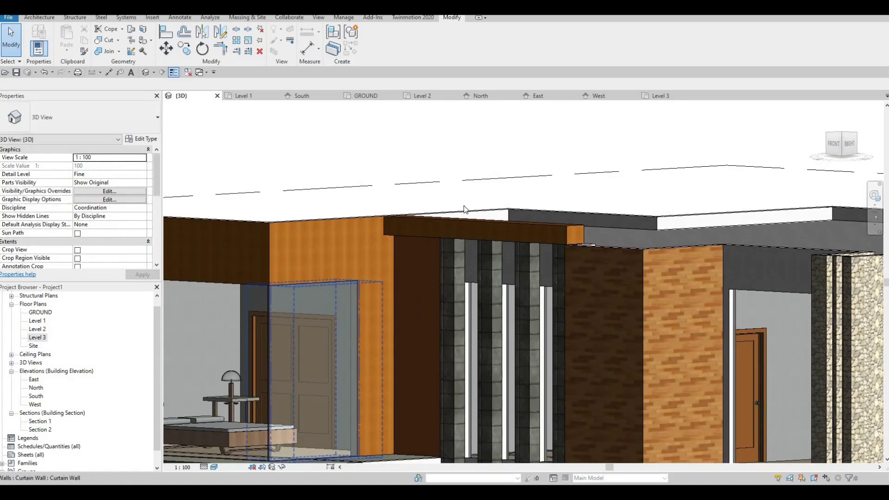
Align the free end of the wood beam above the columns with the end face of the adjacent exterior wall
shift+middle_drag(352, 295, 642, 181)
scroll(615, 289, down, 3)
scroll(642, 182, up, 6)
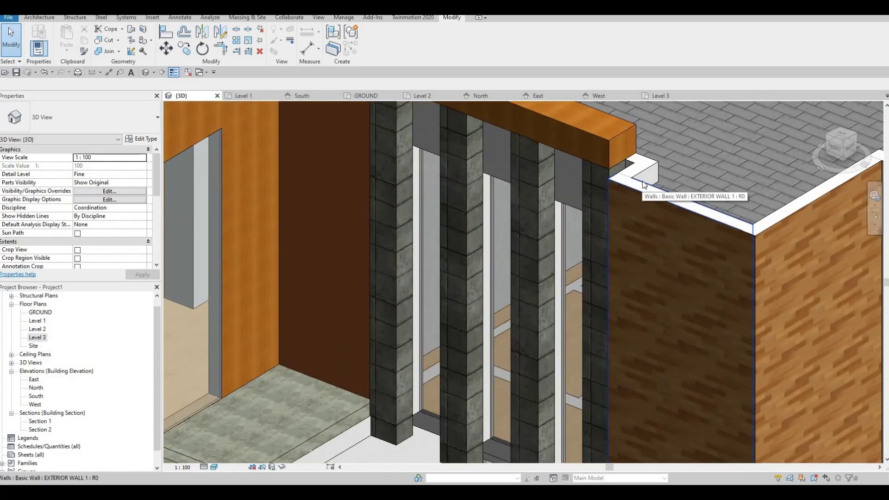
key(a)
key(l)
click(628, 139)
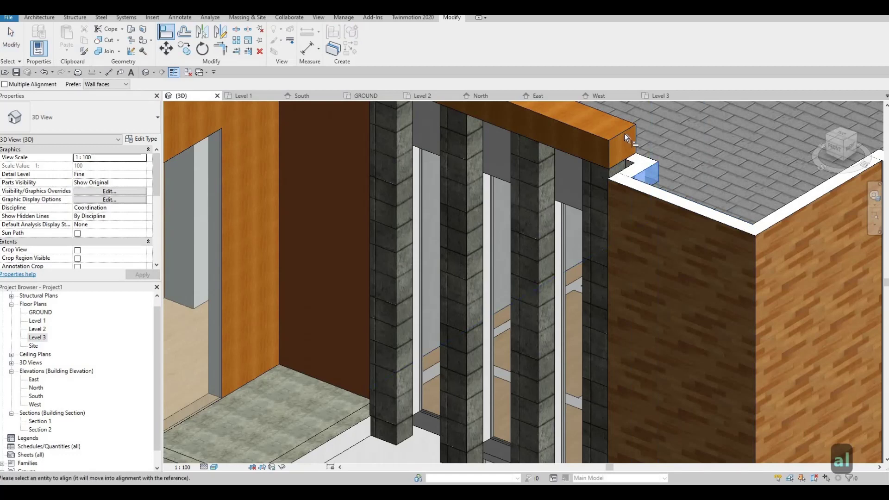
click(624, 133)
key(Escape)
shift+middle_drag(631, 155, 611, 119)
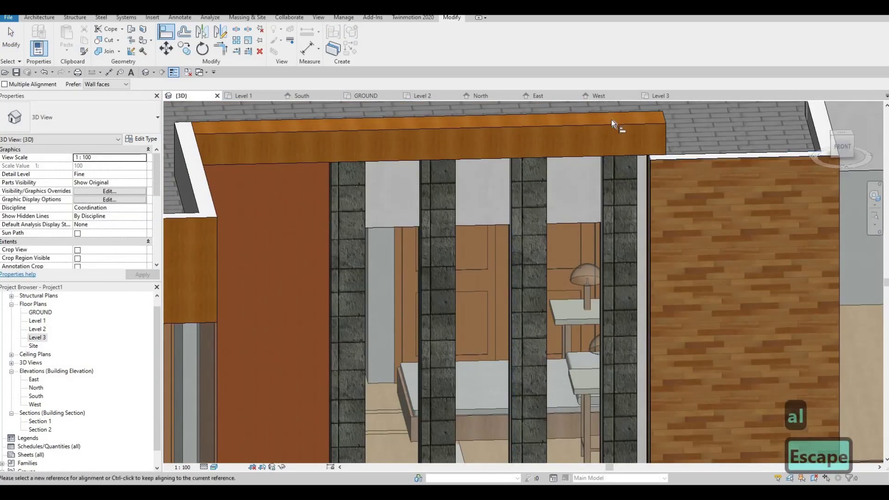
Examine the whole front facade of the house with the new wood beam from several angles
scroll(611, 120, down, 4)
shift+middle_drag(548, 203, 613, 159)
scroll(562, 222, down, 3)
scroll(646, 185, up, 2)
scroll(613, 160, down, 4)
scroll(676, 175, up, 3)
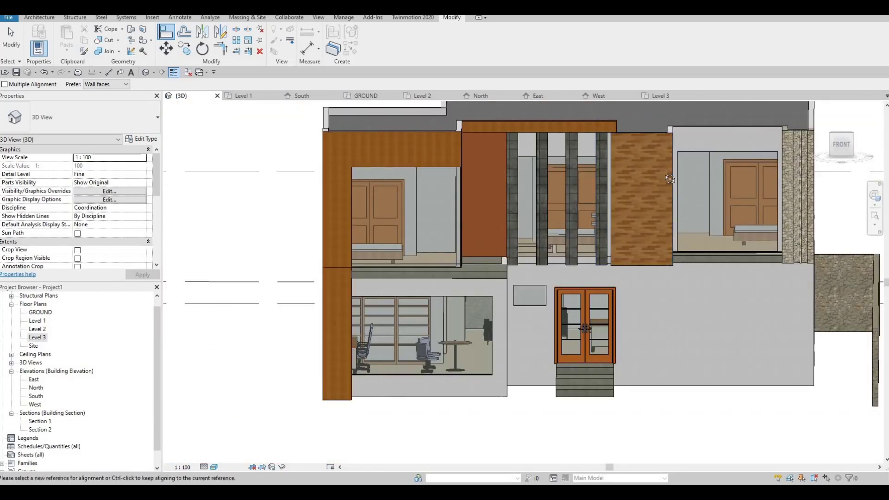
shift+middle_drag(617, 198, 648, 180)
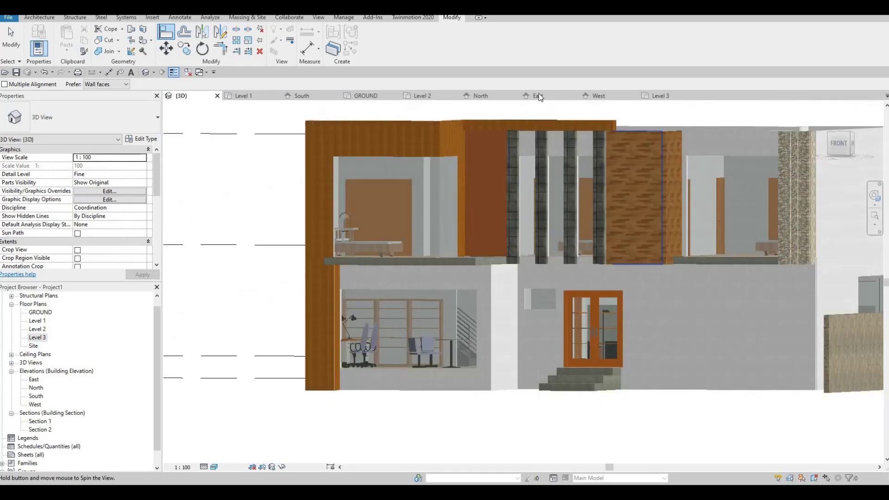
Stretch the base of the front-facing stone-clad wall at the facade corner down to the base of the ground-floor wall
scroll(677, 210, up, 4)
key(Escape)
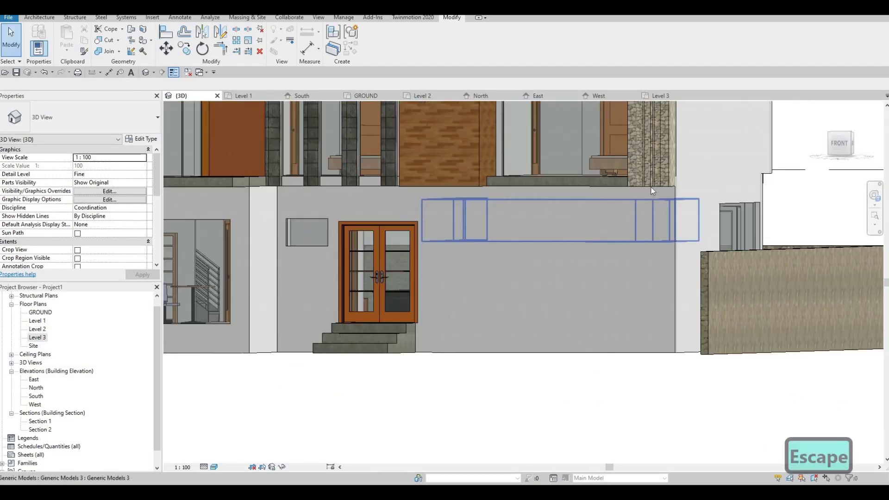
key(Escape)
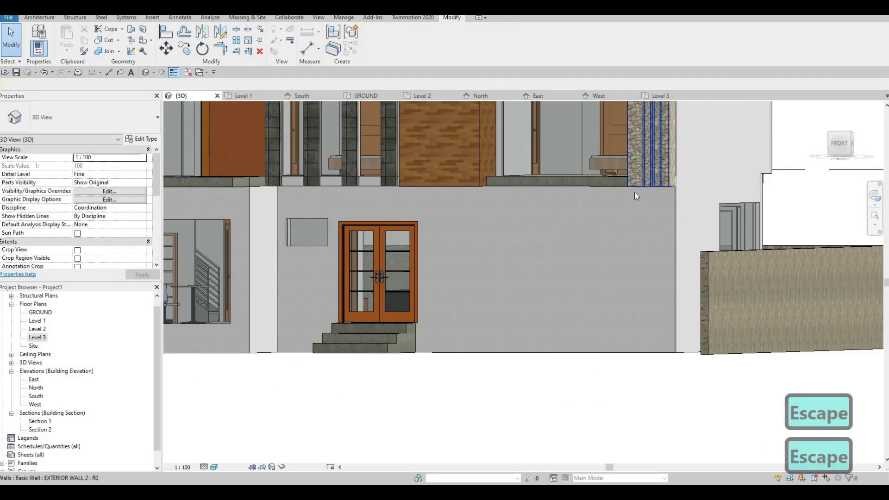
click(648, 183)
drag(653, 346, 654, 353)
key(Escape)
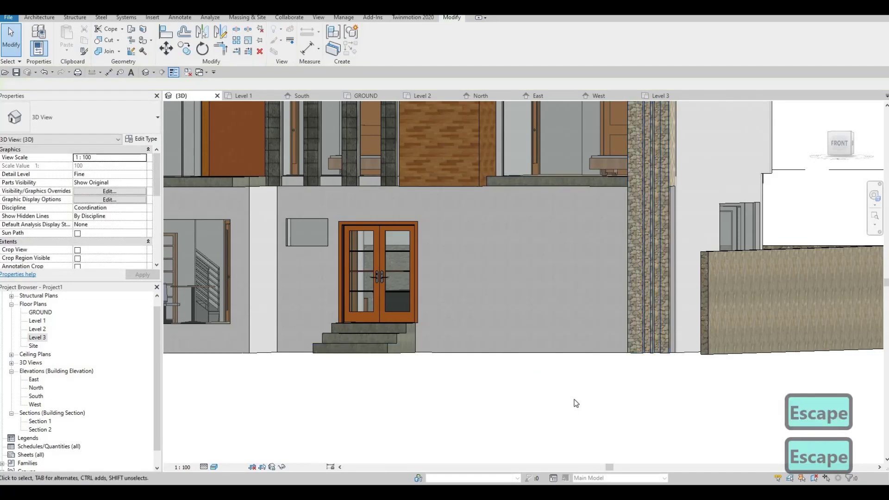
Stretch the base of the adjoining outer side stone wall down toward the ground
shift+middle_drag(575, 403, 604, 230)
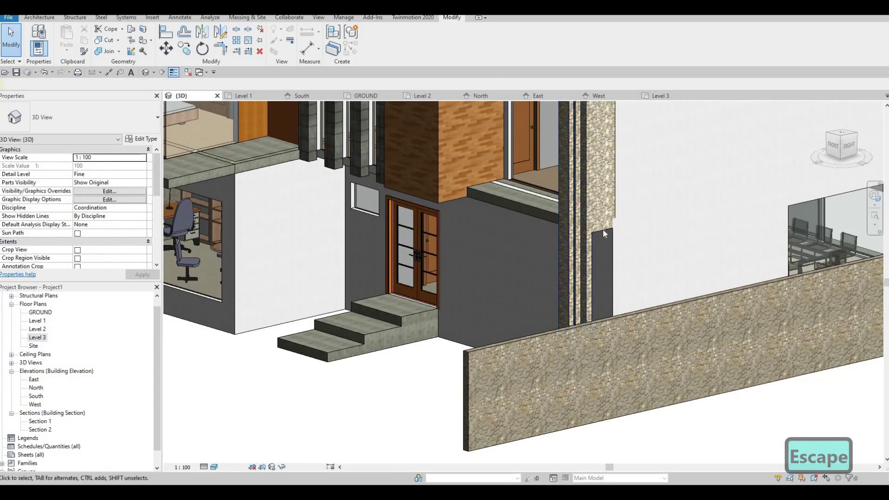
click(601, 230)
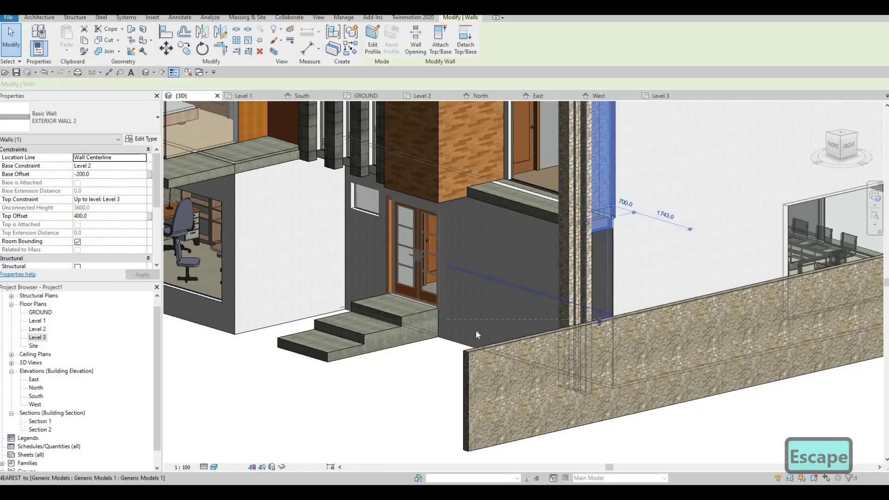
key(Escape)
middle_drag(264, 414, 547, 255)
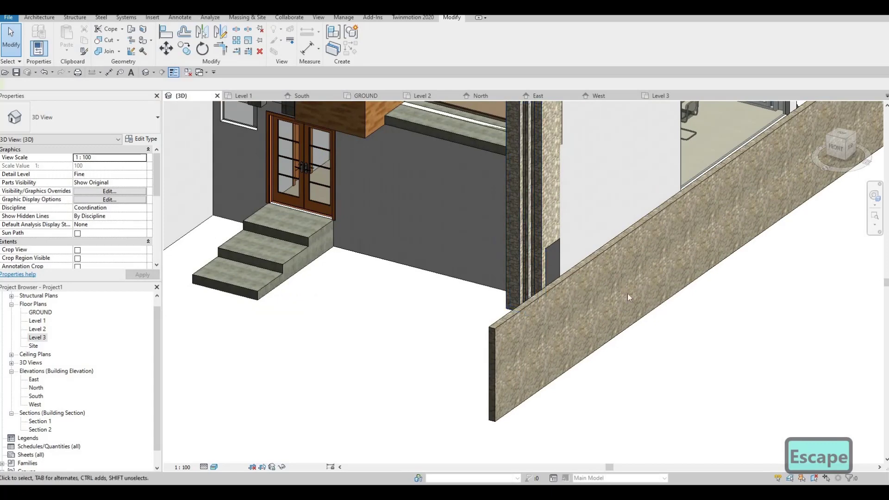
Set the front-facing stone-clad wall's base constraint to GROUND with a base offset of 0
shift+middle_drag(626, 294, 541, 281)
click(541, 281)
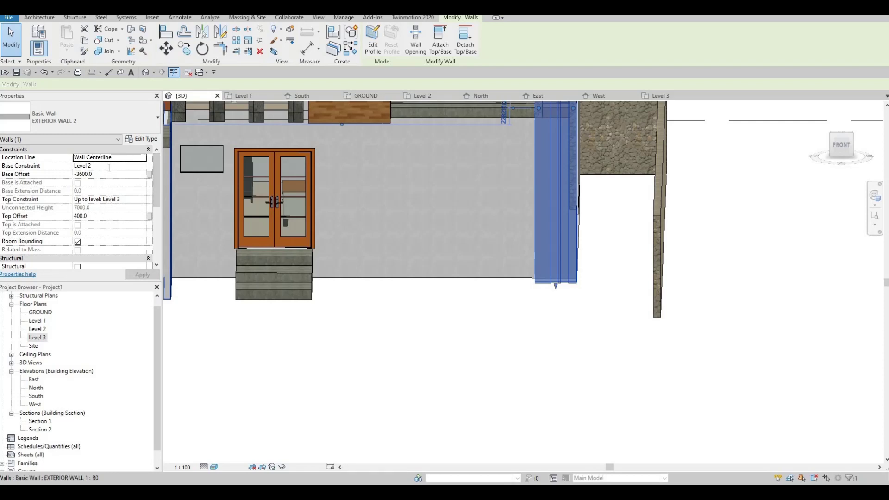
click(133, 167)
click(143, 167)
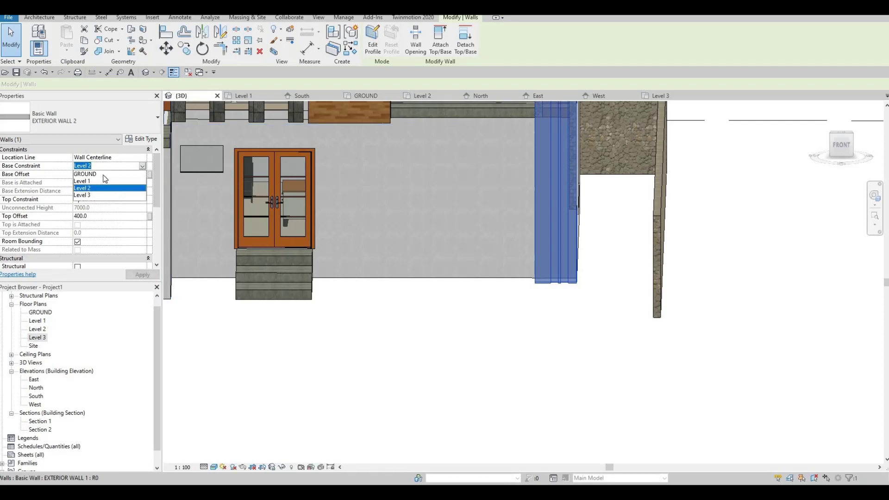
key(Up)
key(Up)
key(Return)
click(138, 276)
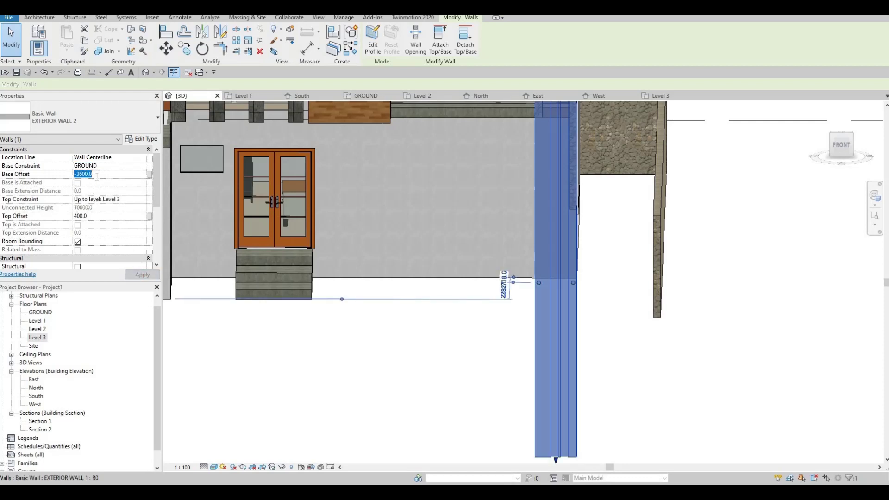
text(0)
key(Return)
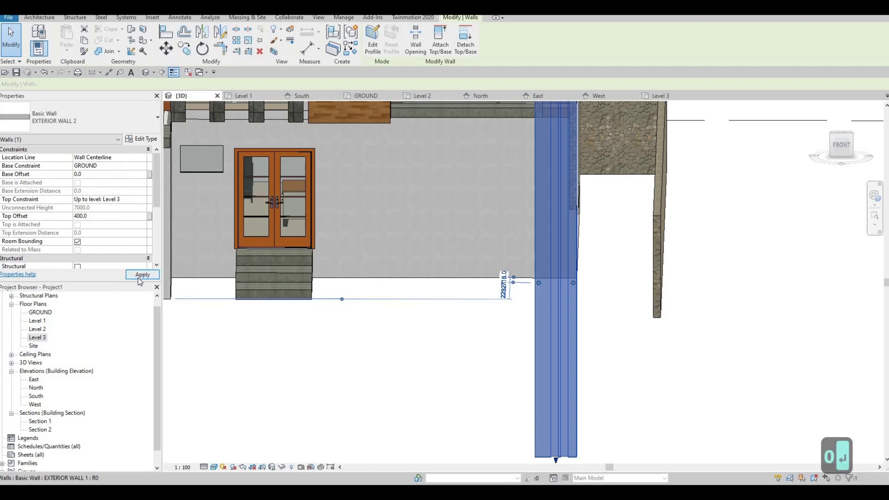
Set the outer side stone wall's base constraint to GROUND with a base offset of 0
shift+middle_drag(496, 254, 582, 212)
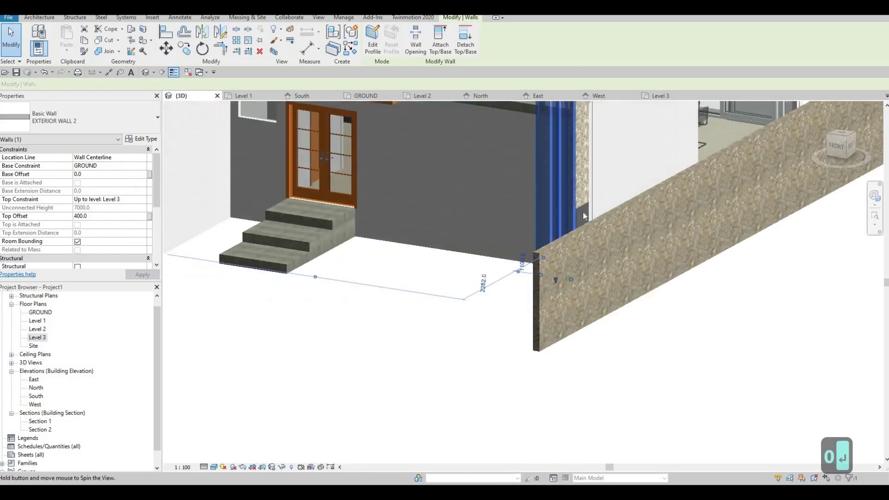
click(581, 205)
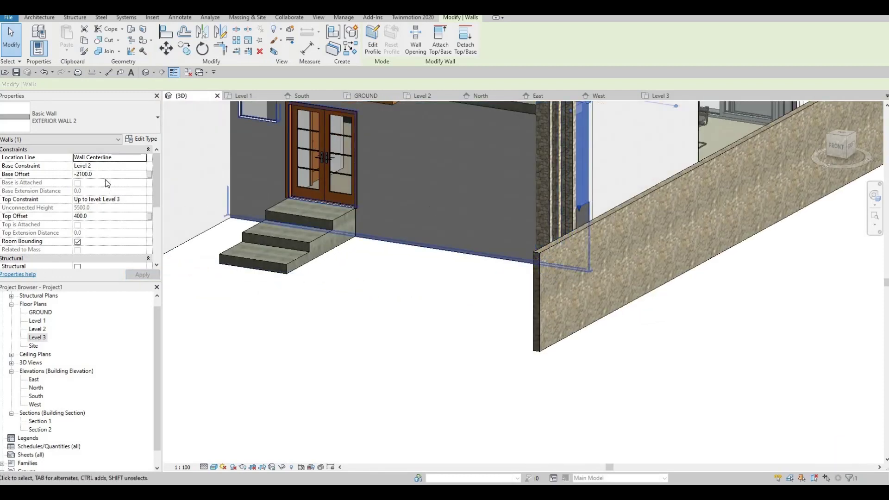
click(121, 166)
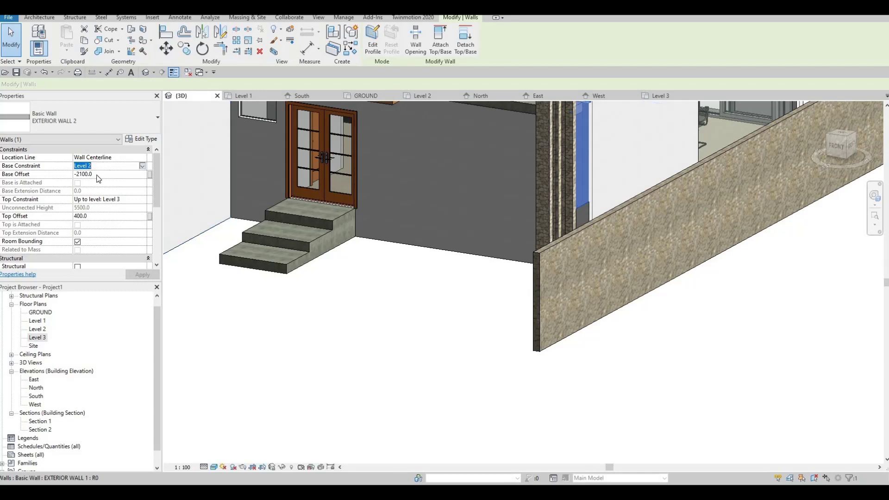
click(142, 166)
click(98, 175)
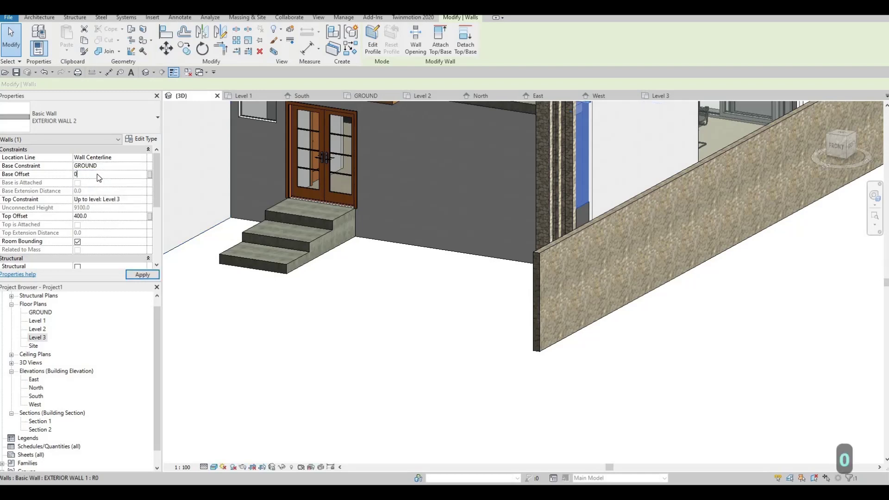
click(141, 274)
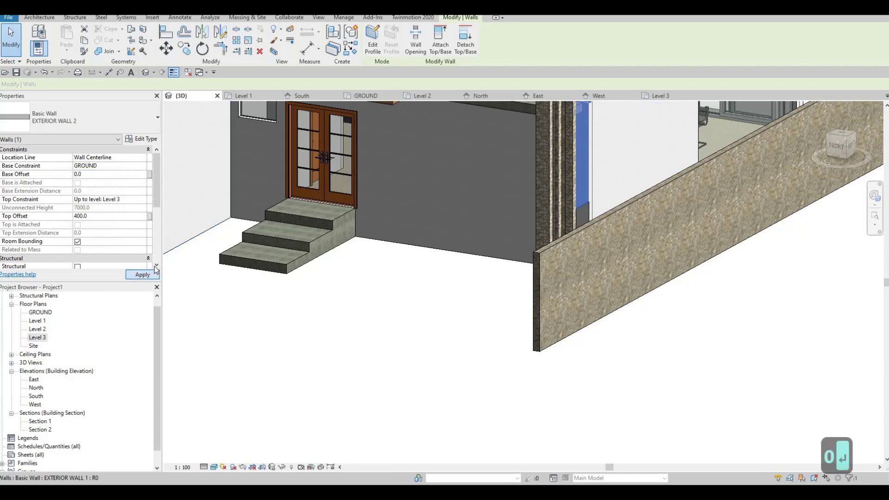
key(Escape)
key(Escape)
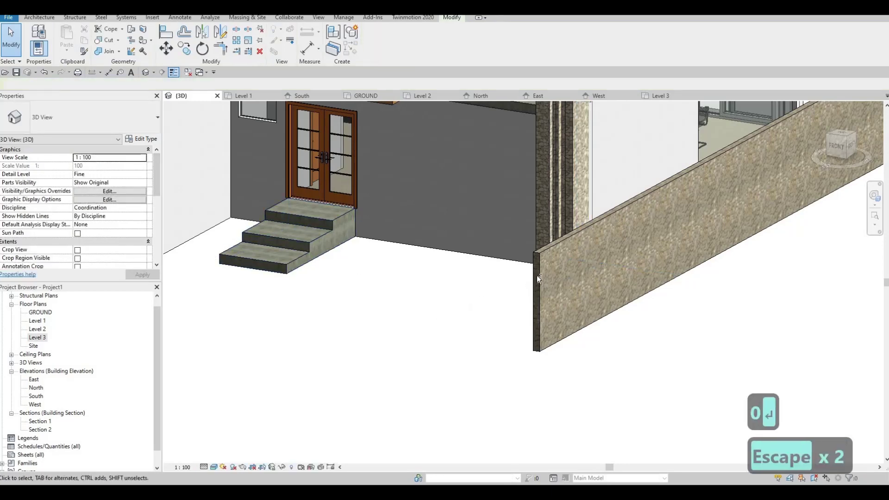
Set the base constraint of the inner side EXTERIOR WALL 2 at the stone-clad corner to GROUND
shift+middle_drag(537, 275, 518, 195)
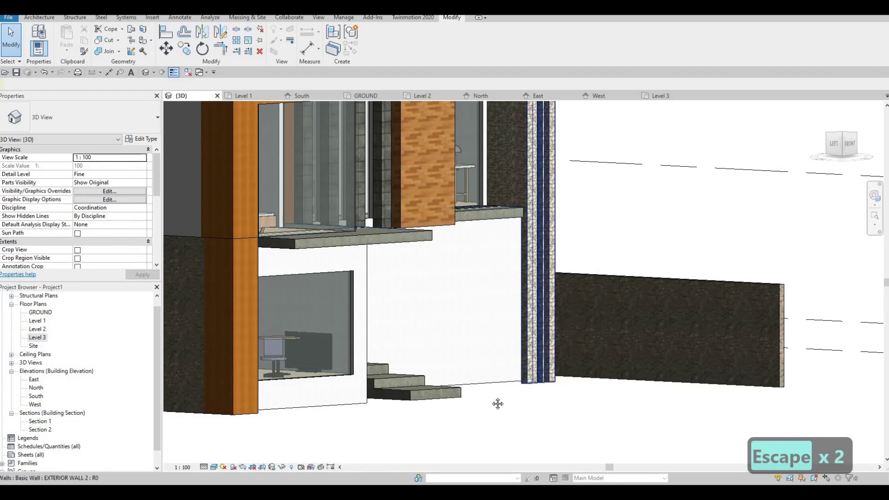
shift+middle_drag(494, 251, 482, 228)
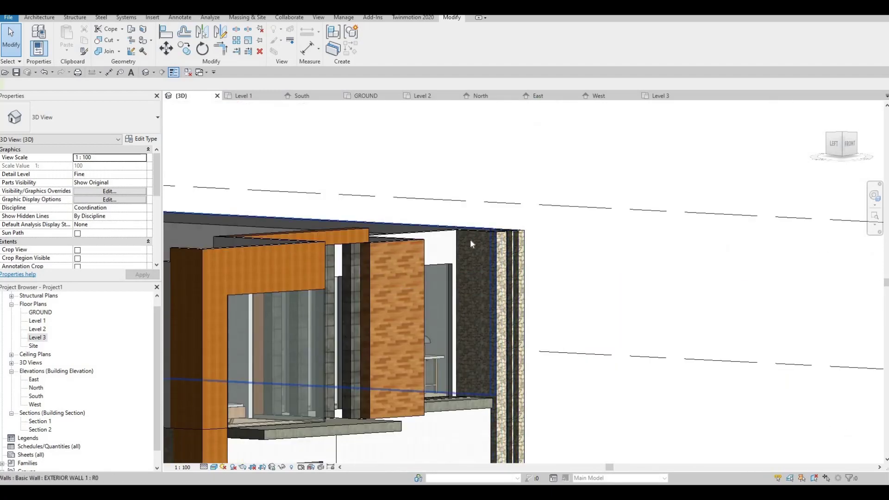
click(476, 419)
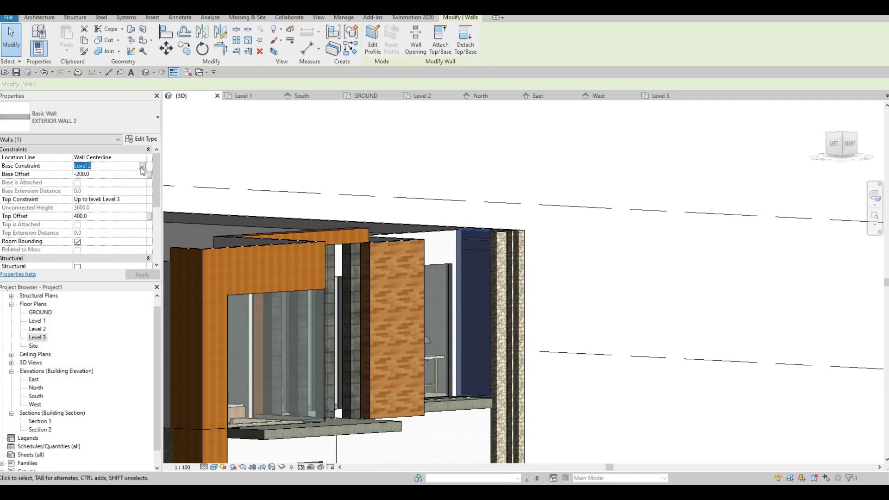
key(alt+Down)
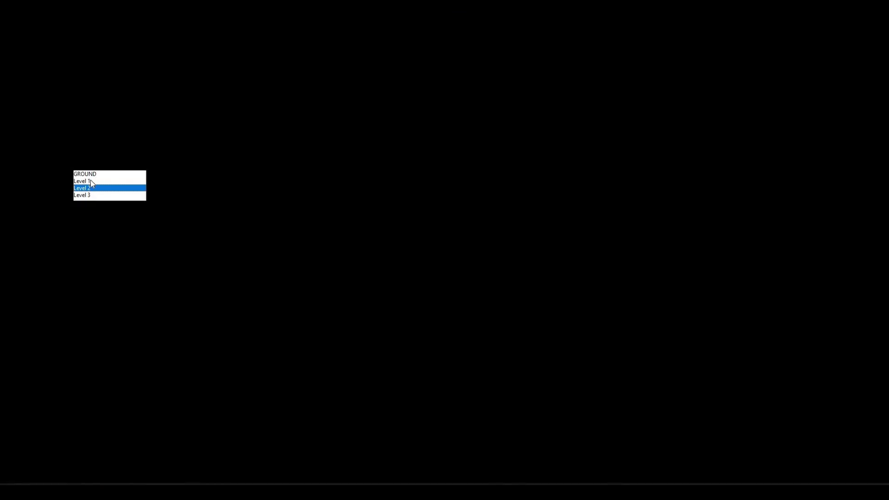
click(95, 174)
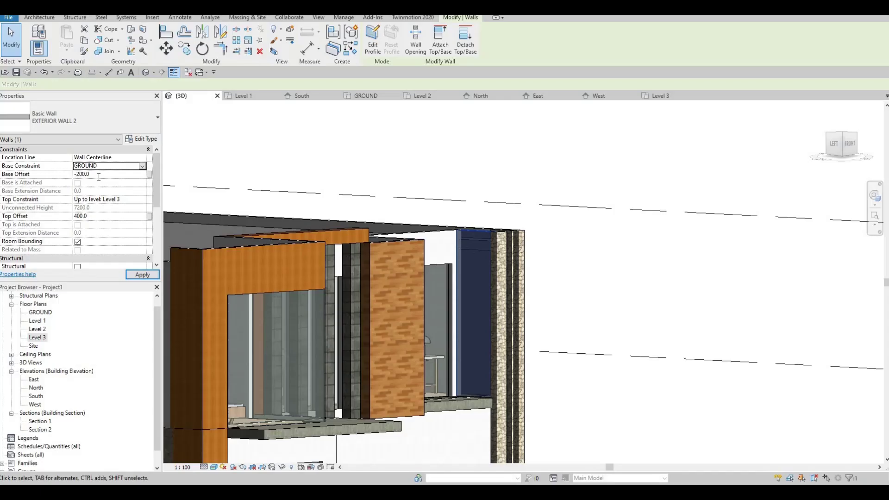
click(139, 275)
middle_drag(412, 431, 507, 254)
key(Escape)
key(Escape)
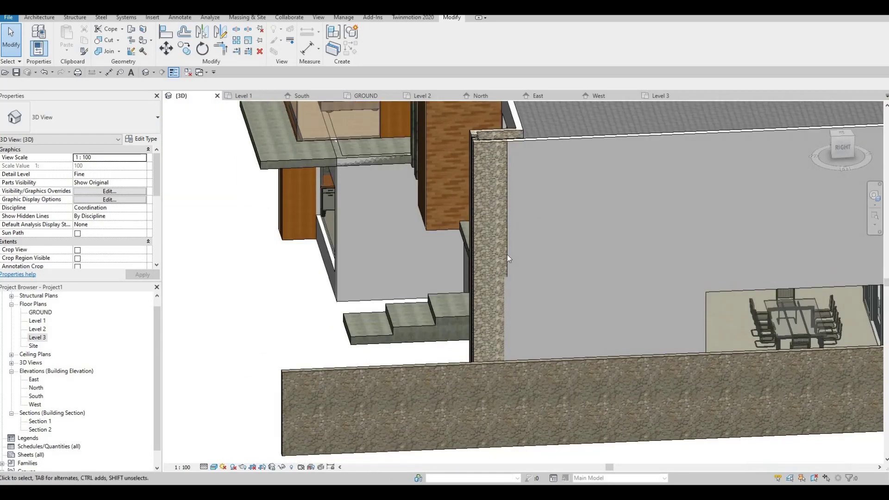
Inspect the extended stone-clad corner and the front facade, including the floor edge behind the upper-storey corner glazing
click(477, 287)
key(Escape)
shift+middle_drag(527, 342, 526, 368)
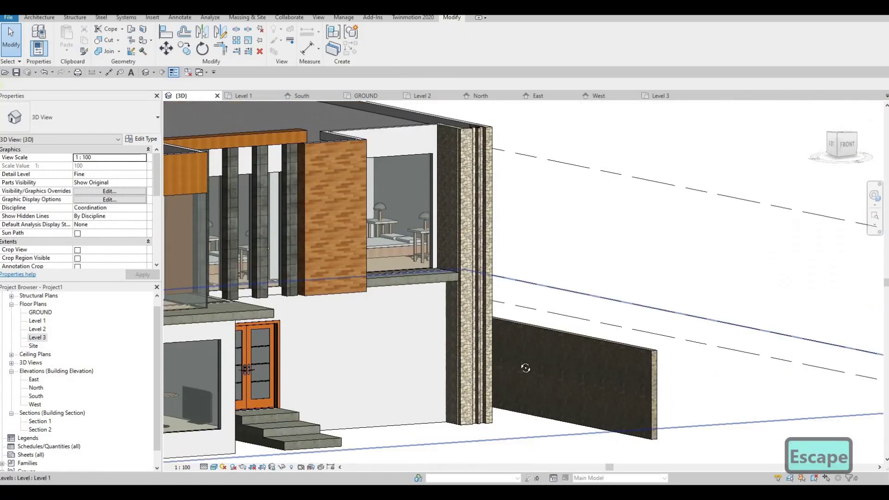
scroll(574, 310, down, 2)
mouse_move(453, 398)
shift+middle_down()
mouse_move(489, 373)
mouse_move(547, 276)
shift+middle_up()
mouse_move(476, 426)
shift+middle_down()
mouse_move(497, 355)
mouse_move(458, 417)
mouse_move(417, 380)
mouse_move(340, 338)
mouse_move(345, 384)
mouse_move(306, 398)
mouse_move(432, 450)
mouse_move(454, 437)
mouse_move(381, 441)
mouse_move(452, 401)
mouse_move(411, 448)
mouse_move(389, 436)
mouse_move(440, 423)
shift+middle_up()
scroll(417, 285, up, 3)
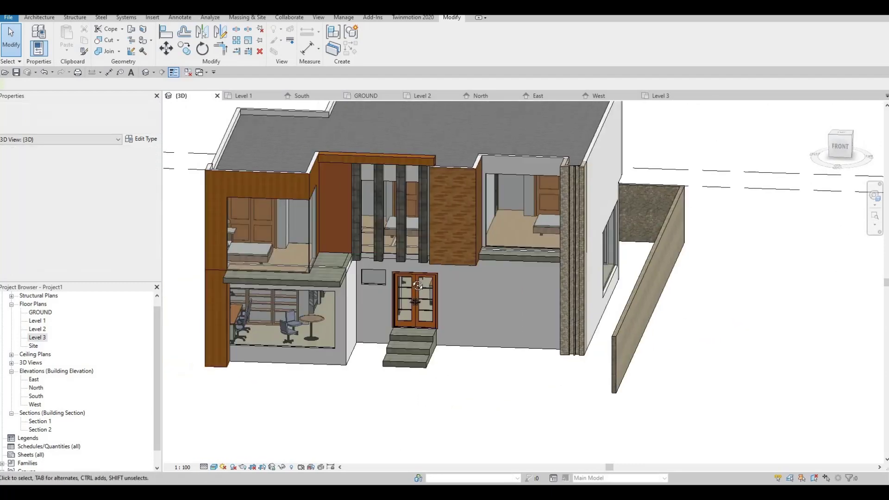
shift+middle_drag(417, 286, 284, 256)
scroll(320, 218, up, 4)
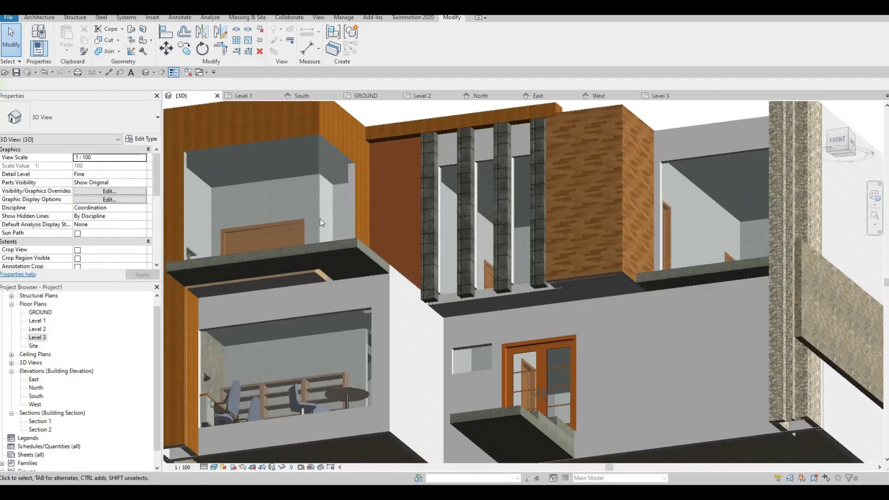
shift+middle_drag(320, 218, 361, 333)
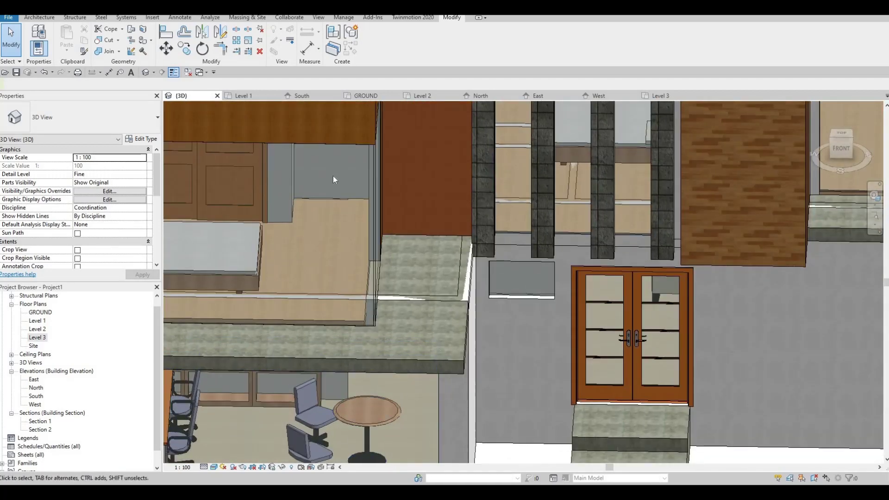
shift+middle_drag(332, 175, 335, 192)
Edit the Level 2 floor's boundary in the Level 2 plan, picking lines along the outer edges and ends of the corner glazing
click(335, 192)
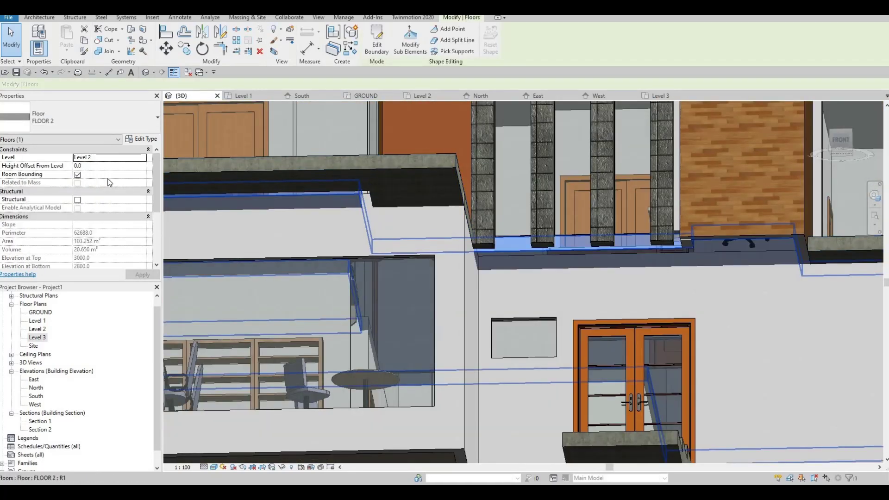
click(376, 49)
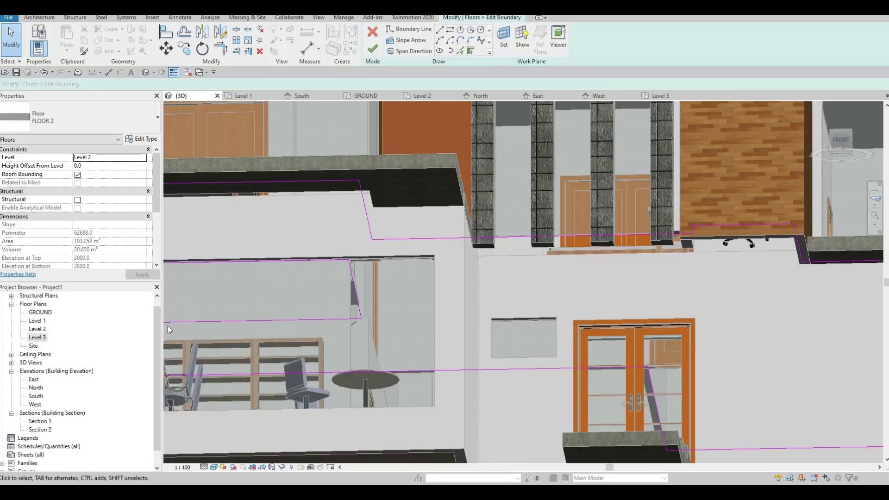
double_click(37, 329)
scroll(468, 246, up, 3)
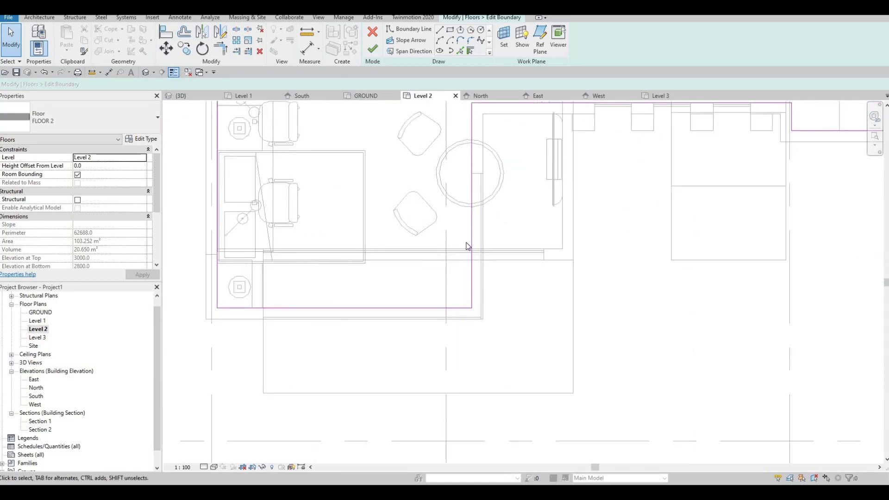
middle_drag(478, 220, 466, 245)
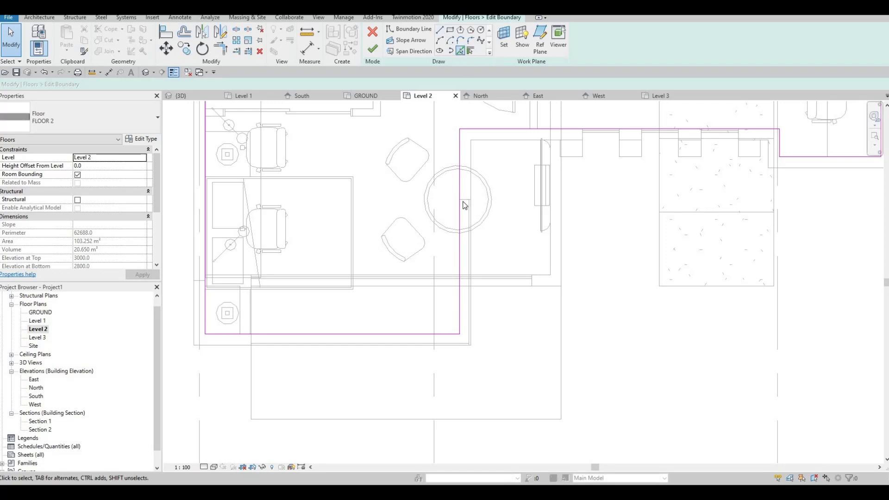
scroll(471, 222, up, 4)
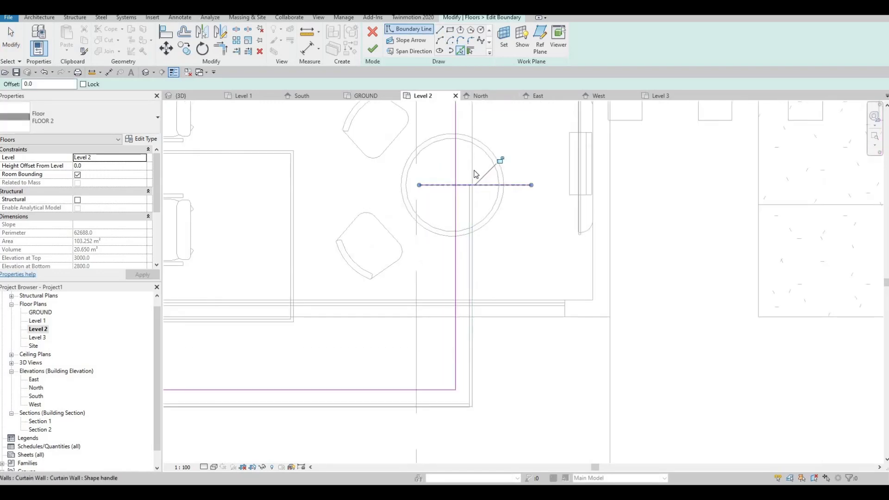
scroll(328, 279, down, 3)
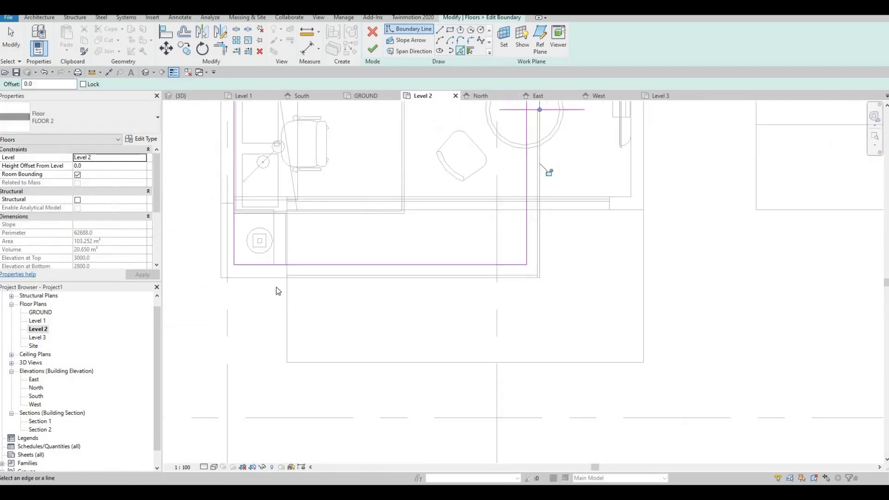
click(318, 280)
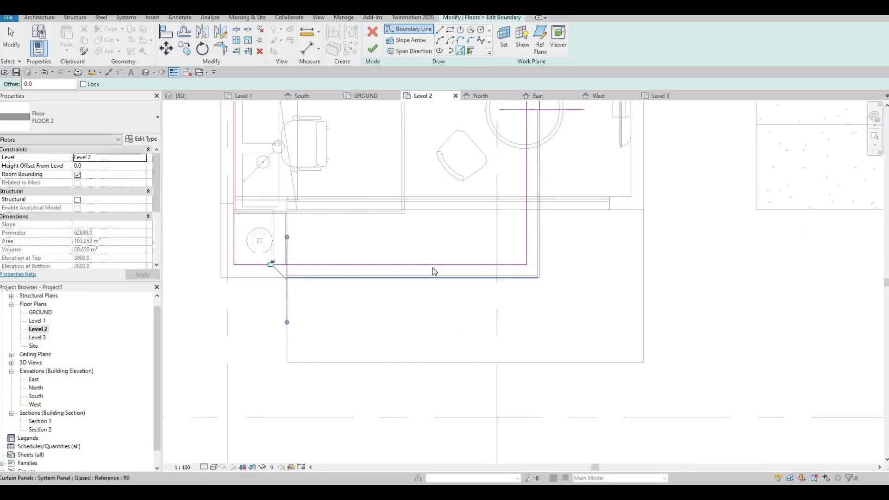
click(479, 277)
key(Escape)
scroll(503, 282, down, 2)
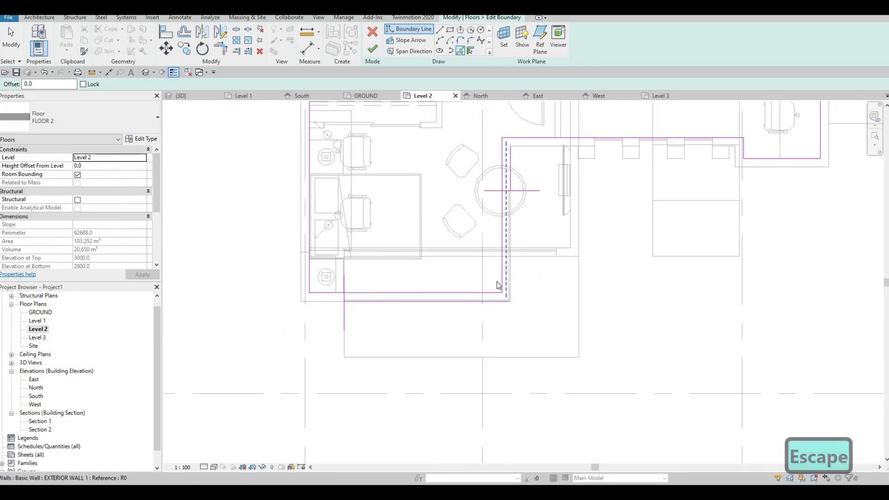
Trim the front boundary lines into a small step where the solid wall meets the front glazing
key(t)
key(r)
scroll(338, 295, up, 2)
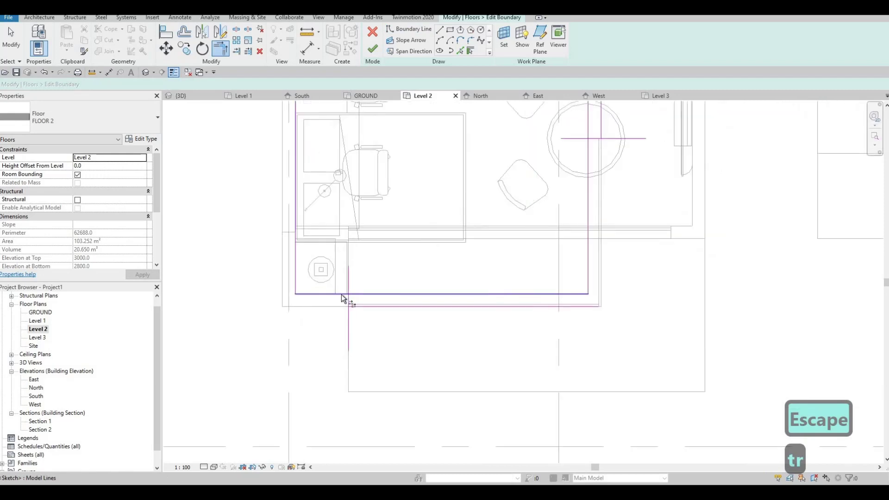
click(346, 298)
click(351, 302)
click(351, 306)
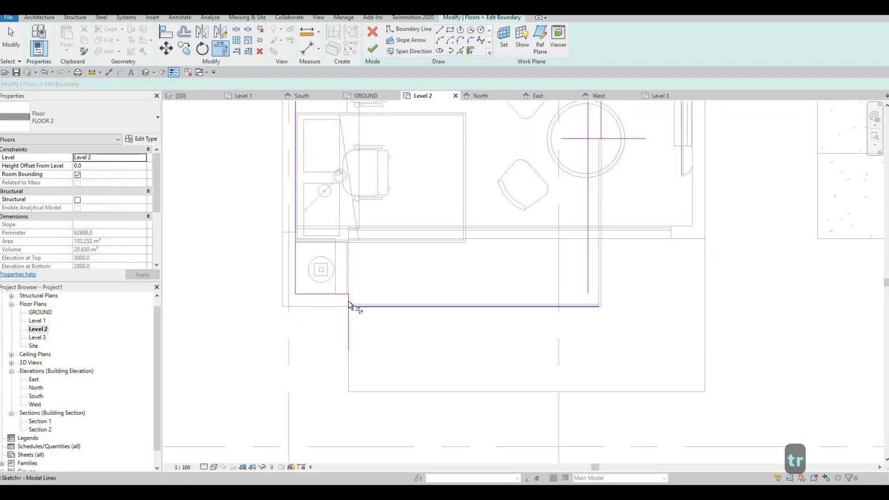
click(348, 301)
Trim the side boundary lines into a closed step at the end of the side glazing and finish the floor boundary
scroll(463, 278, down, 1)
middle_drag(576, 157, 487, 216)
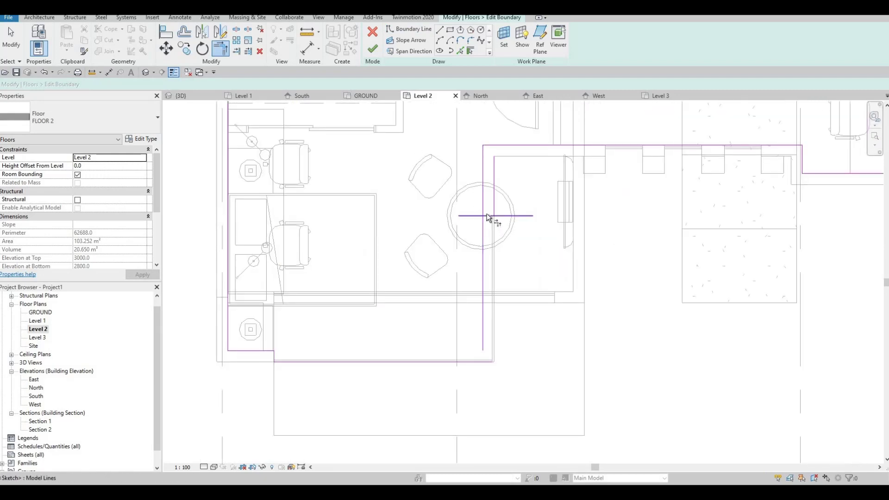
scroll(487, 213, up, 1)
click(488, 214)
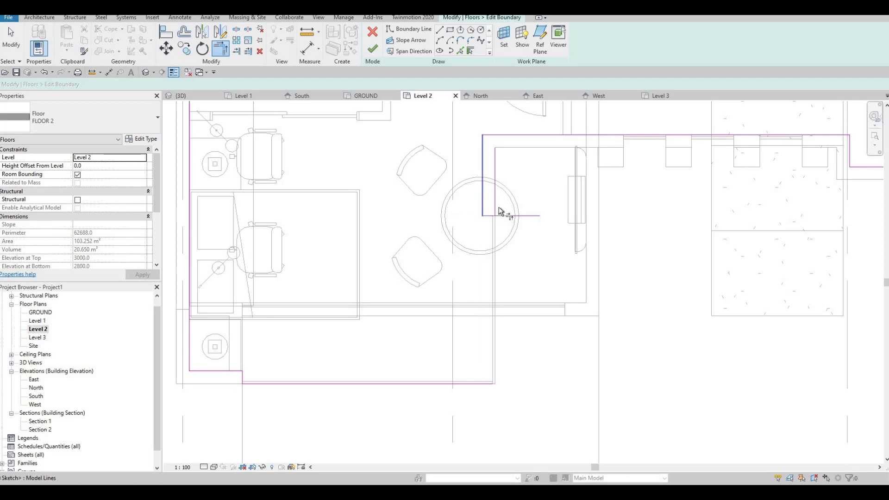
click(496, 238)
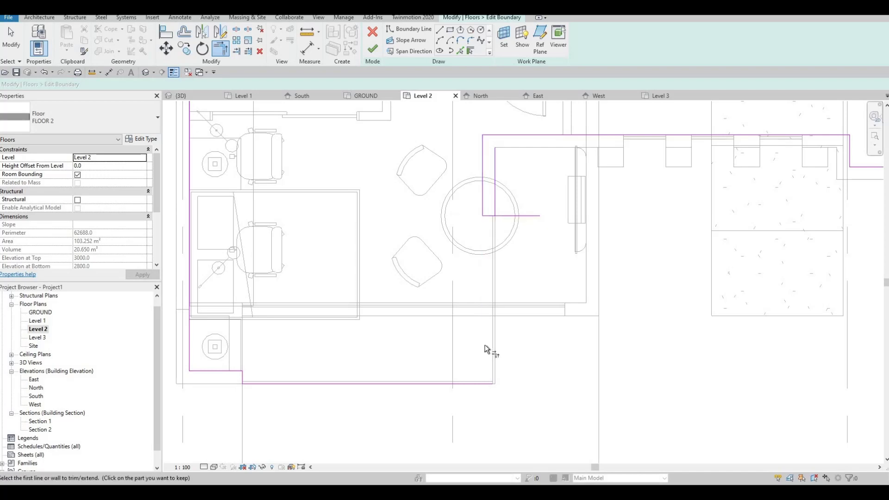
click(479, 384)
click(495, 210)
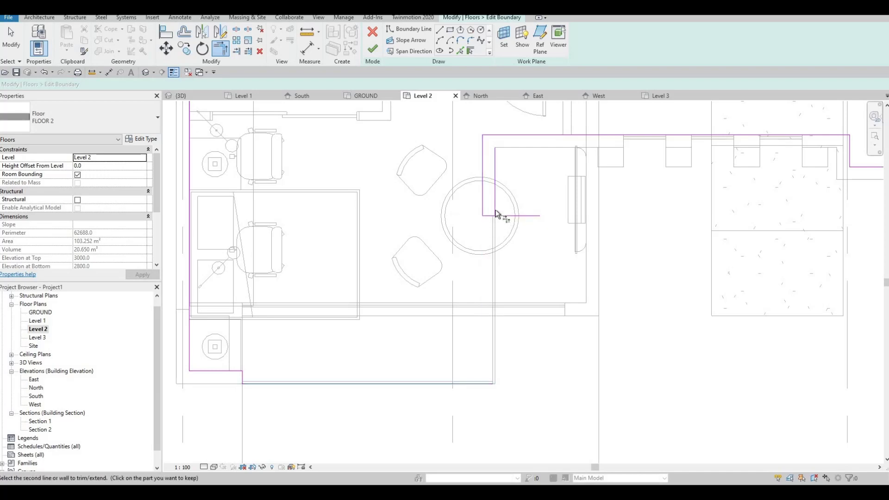
click(494, 207)
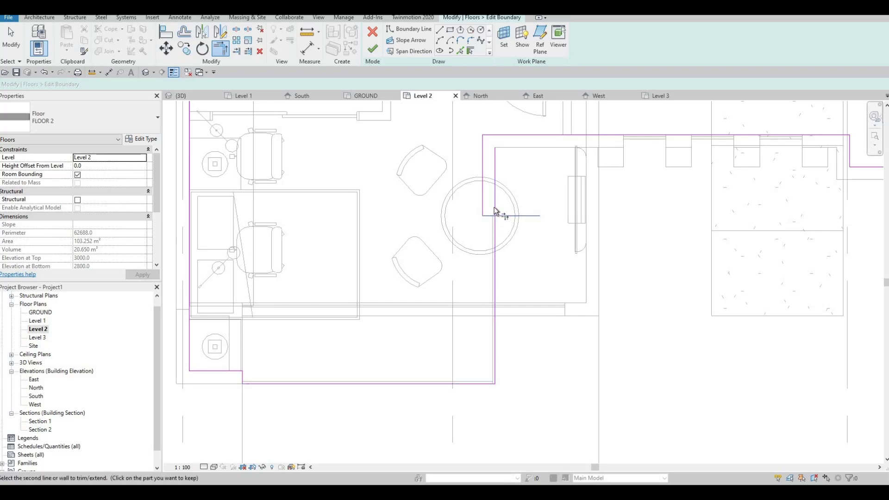
click(495, 229)
key(Escape)
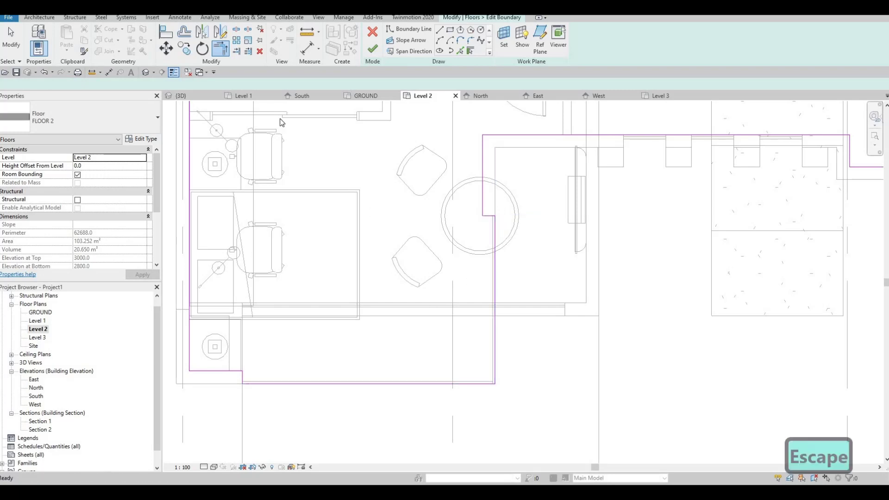
click(372, 49)
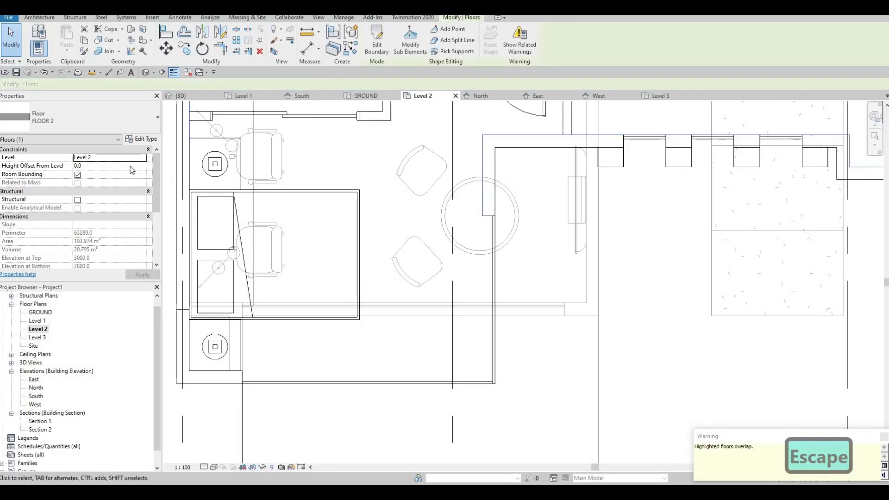
key(Escape)
key(Escape)
Select the Level 2 floor in plan near the recessed window beside the stone-clad corner and open its boundary for editing
scroll(361, 236, down, 5)
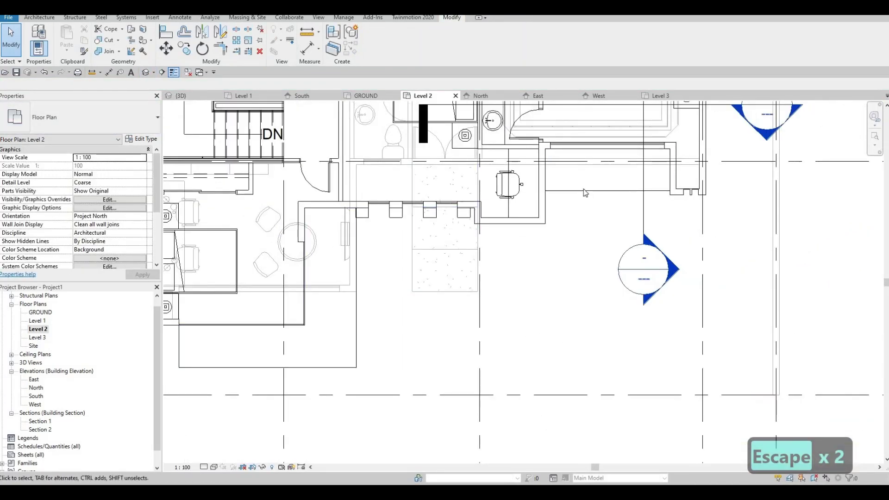
middle_drag(680, 170, 648, 215)
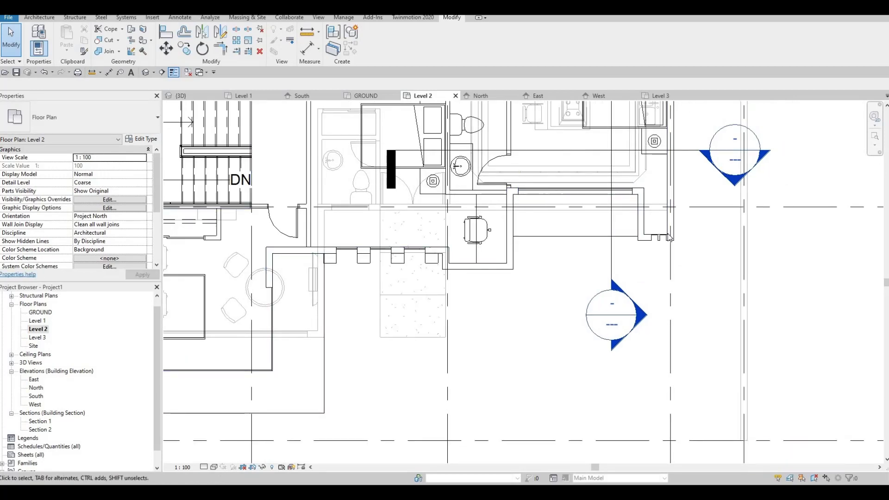
key(Tab)
key(Tab)
key(Tab)
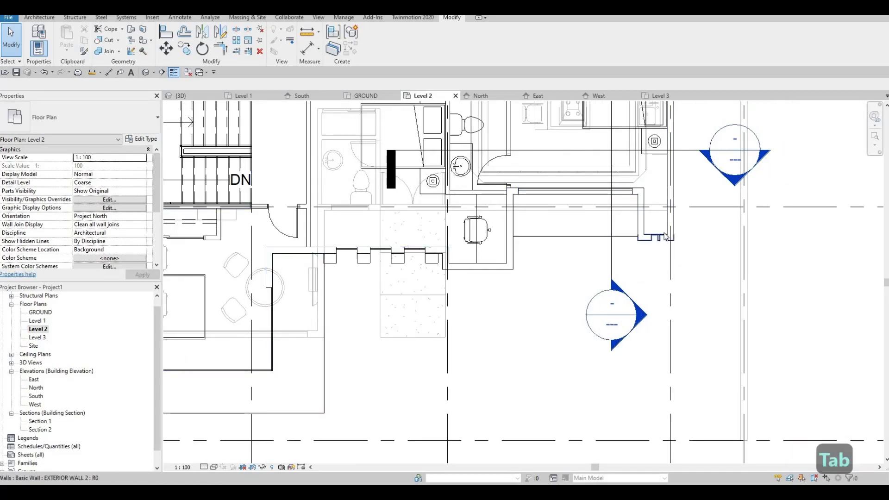
click(575, 163)
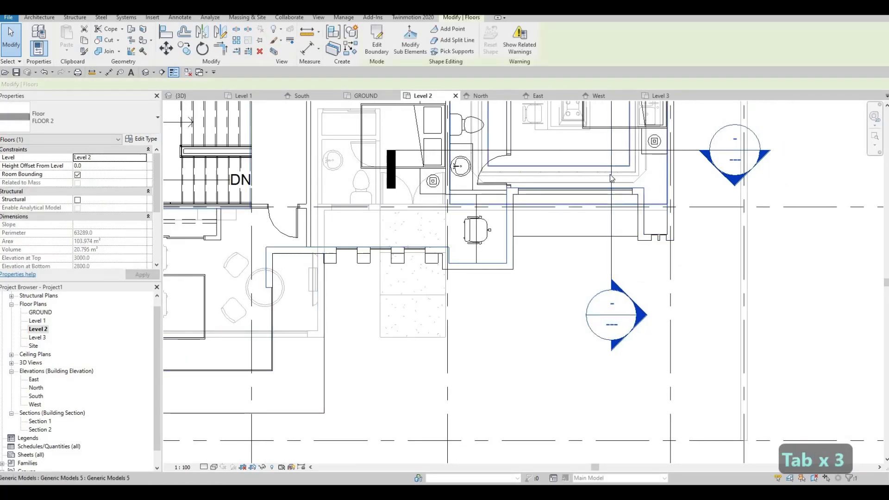
scroll(591, 210, up, 2)
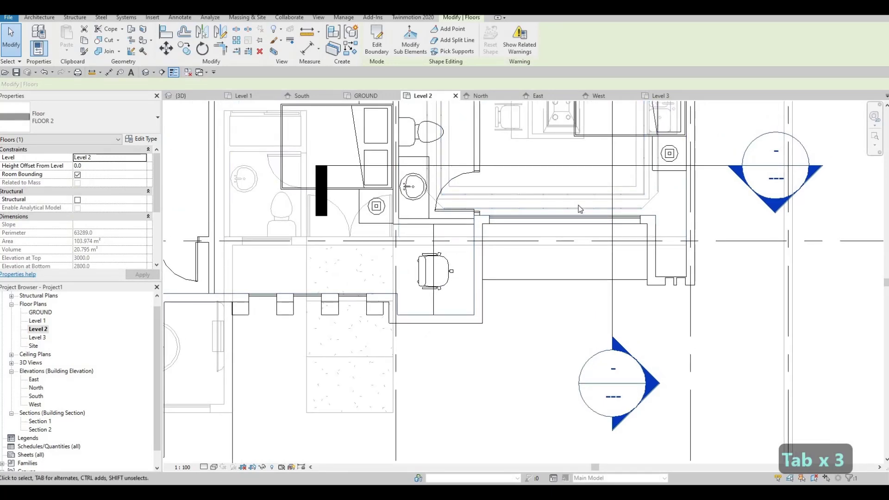
click(149, 139)
key(Escape)
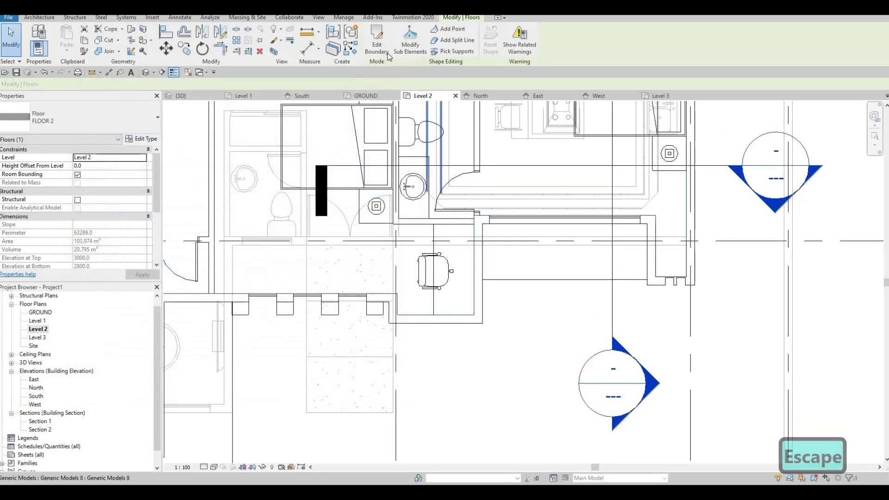
click(377, 37)
Pick boundary lines along the outer wall face below the recessed window and at both ends of its opening
scroll(478, 234, up, 2)
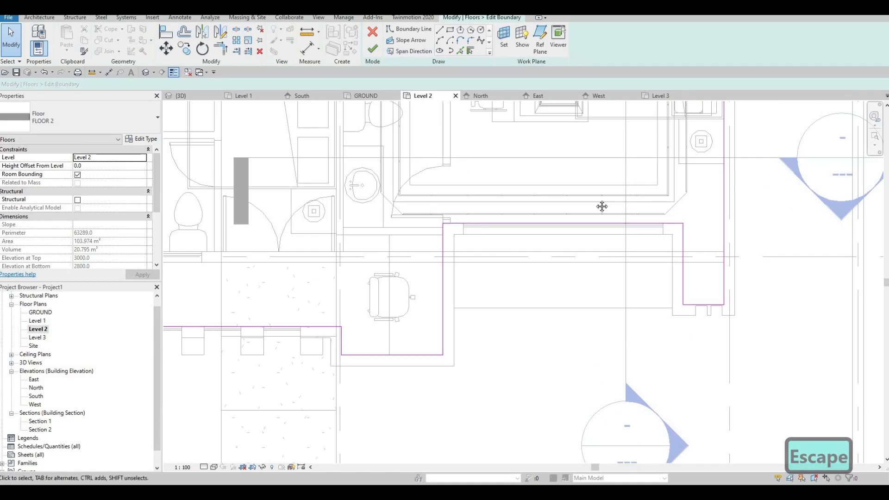
scroll(525, 220, down, 2)
scroll(499, 222, up, 4)
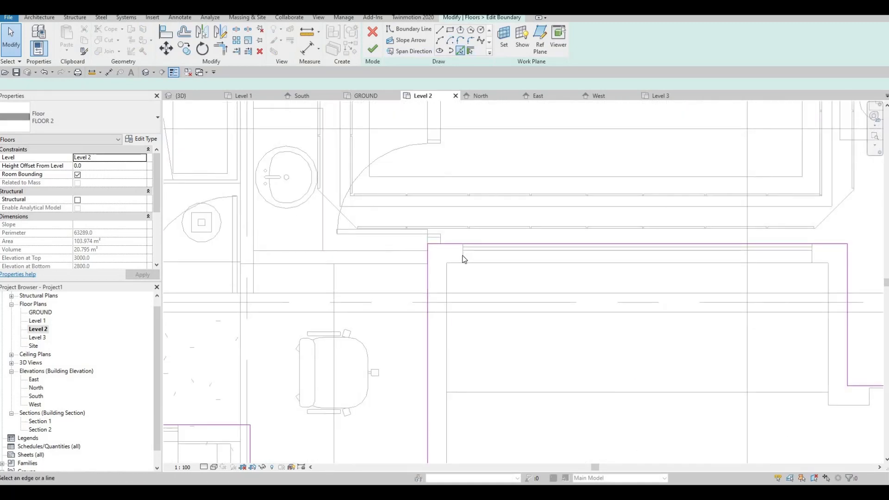
key(p)
key(l)
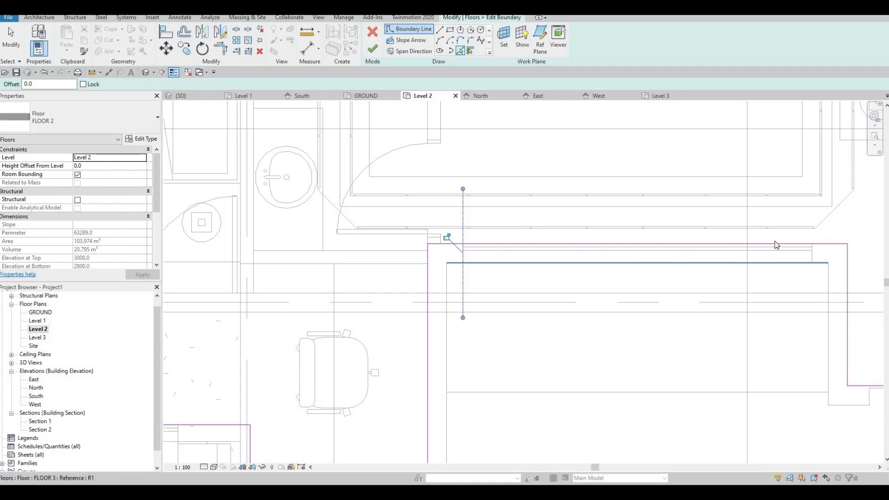
click(812, 259)
key(Escape)
key(Escape)
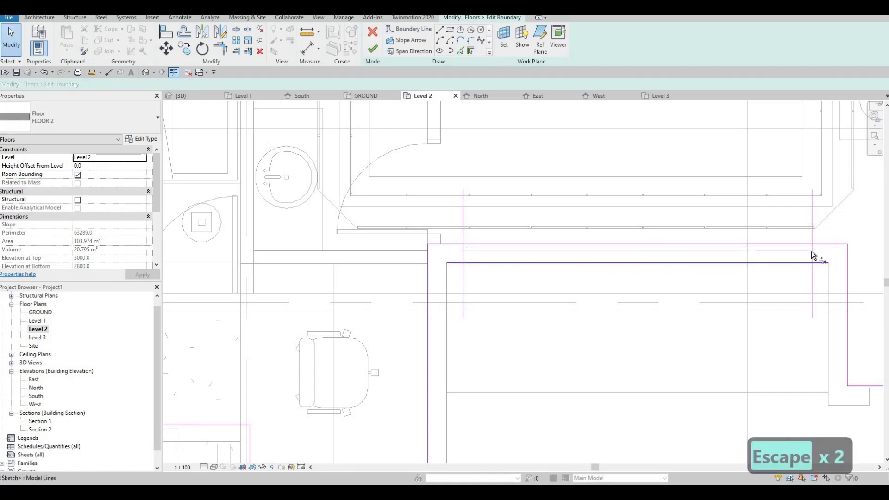
Trim the boundary into a step at the window end nearest the stone-clad corner, and join the outer line to the opposite end line
key(t)
key(r)
click(812, 258)
click(814, 262)
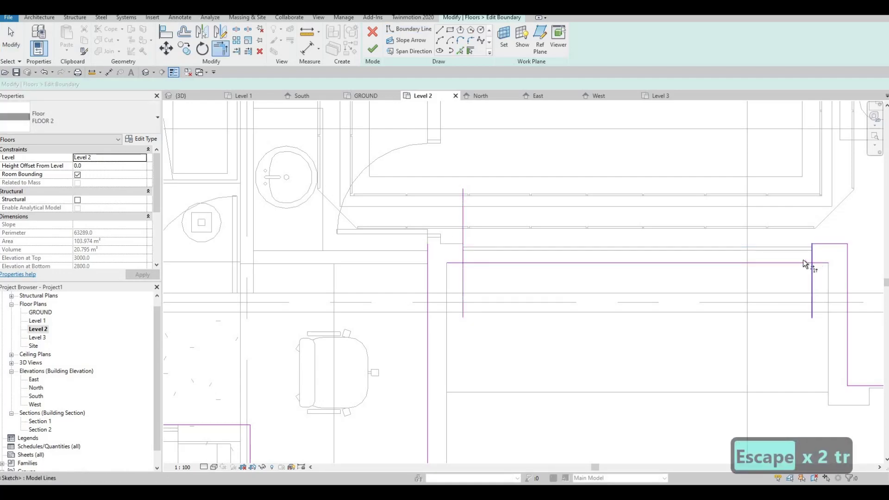
click(803, 260)
click(498, 263)
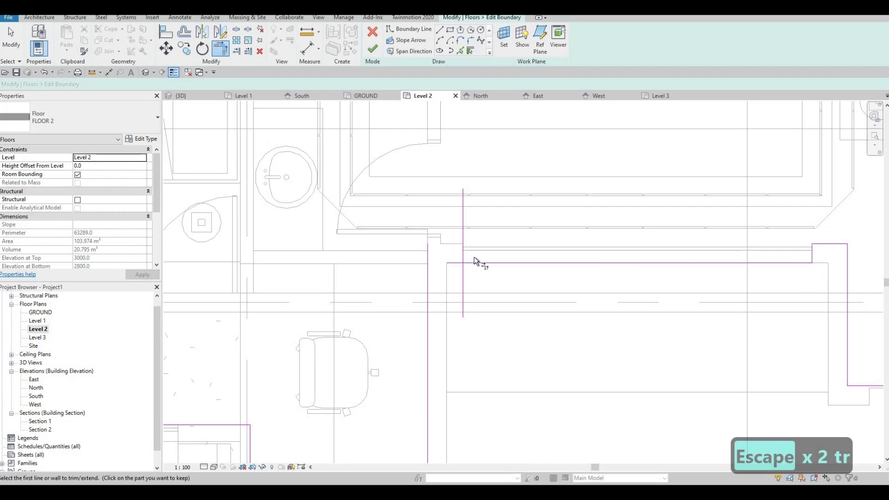
click(473, 262)
click(461, 254)
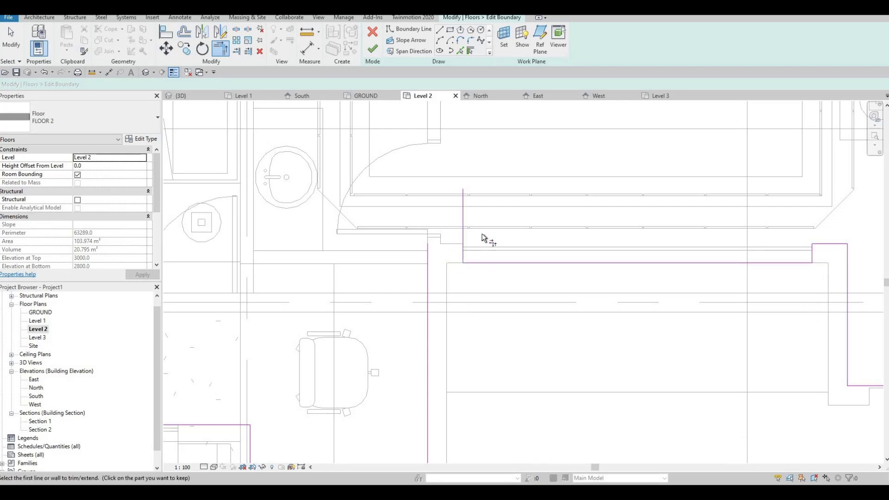
Pick the inner wall face beside the desk-side end of the window, trim it into a closed step, and finish the floor boundary
scroll(453, 239, down, 2)
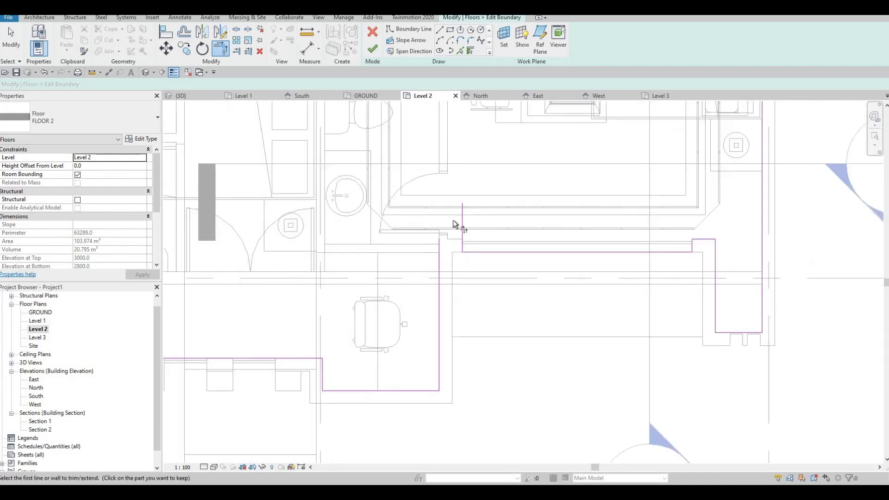
scroll(475, 238, up, 2)
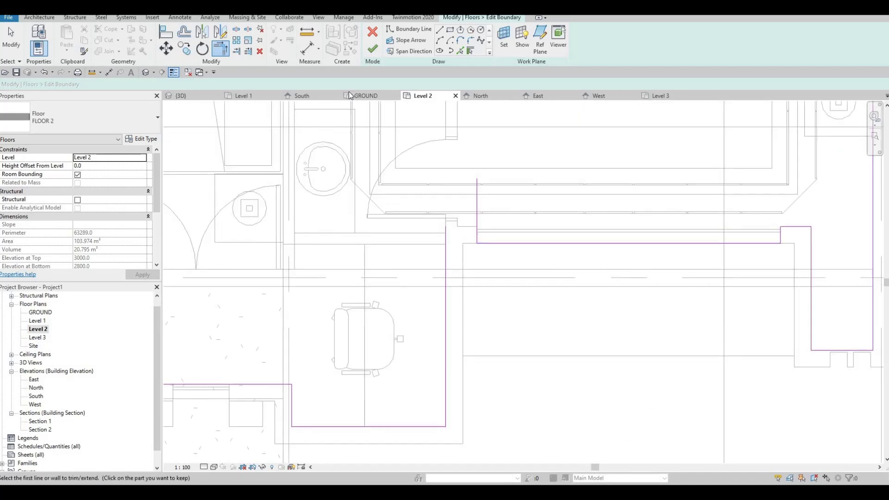
click(466, 227)
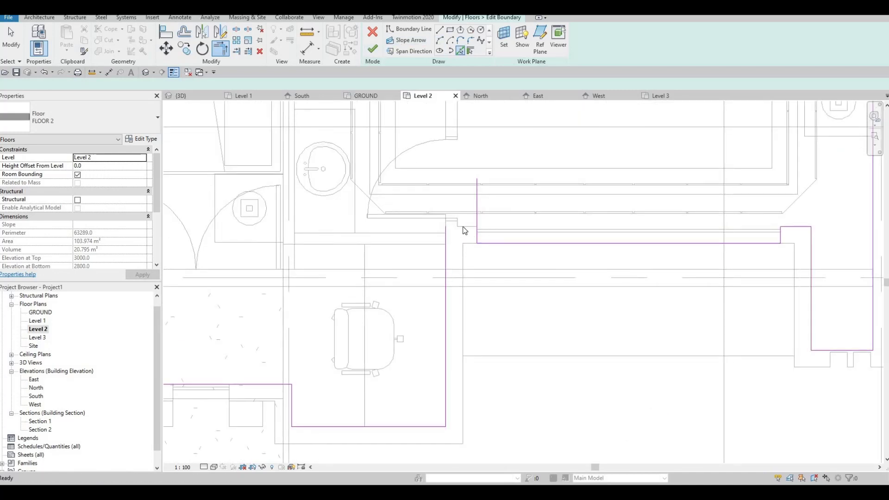
key(Escape)
key(Escape)
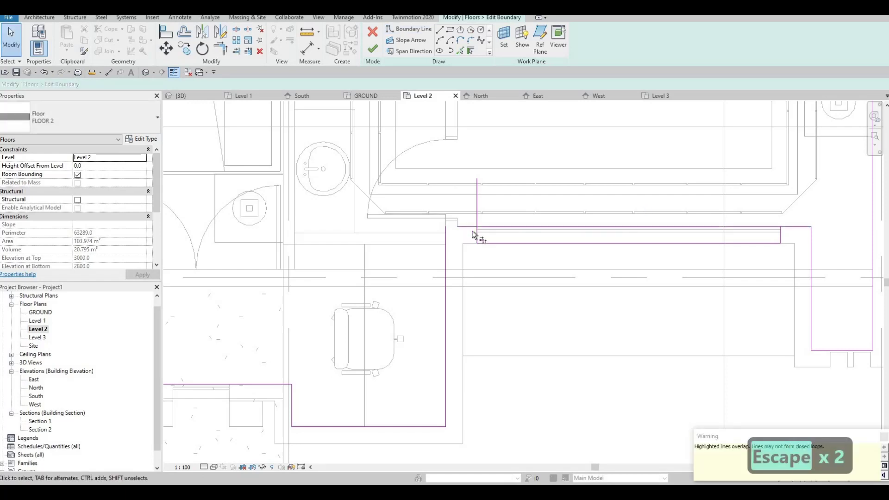
key(t)
key(r)
click(477, 236)
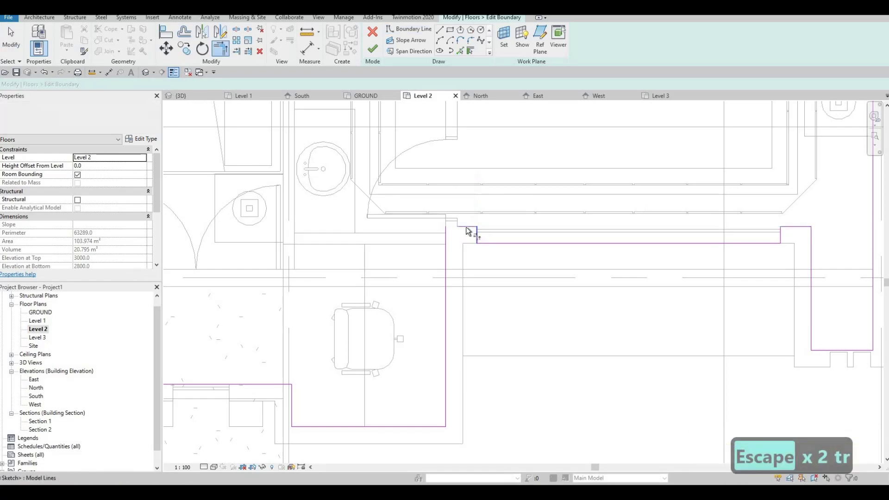
click(446, 235)
key(Escape)
key(Escape)
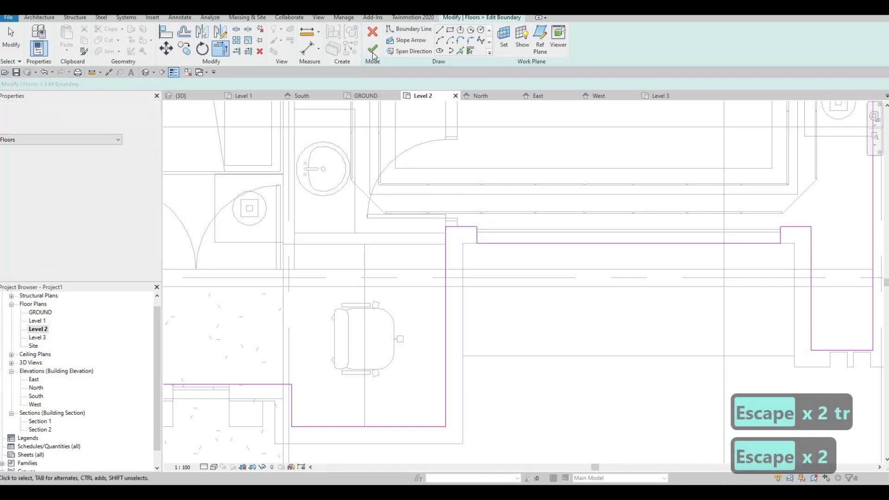
click(372, 49)
key(Escape)
key(Escape)
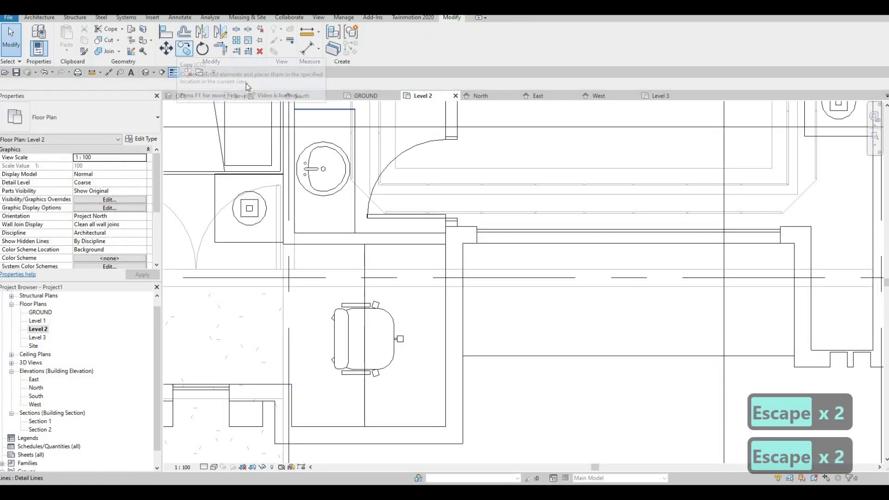
Inspect the Level 2 floor edges at the glazed openings and the whole front facade in the 3D view
key(Escape)
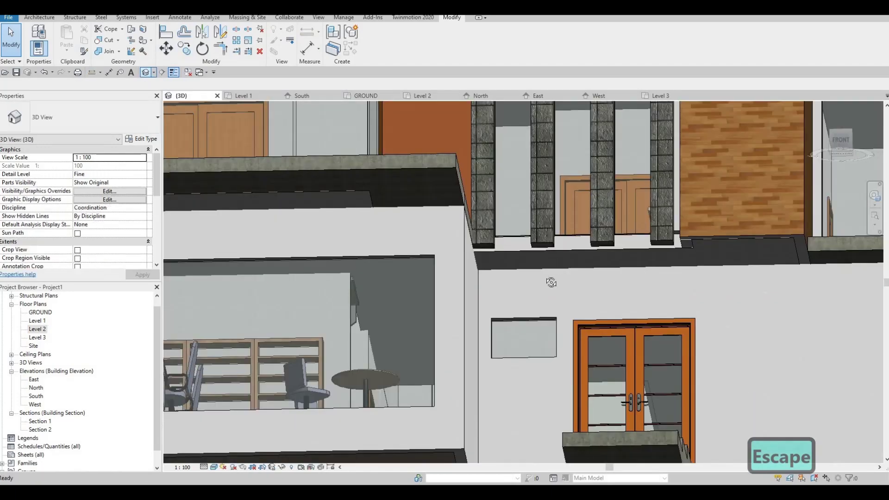
shift+middle_drag(490, 324, 447, 254)
scroll(482, 173, up, 5)
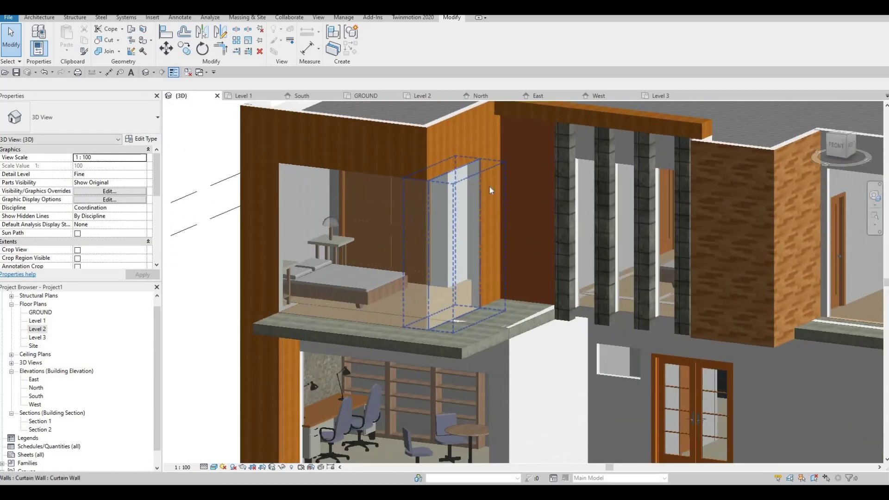
scroll(481, 190, down, 6)
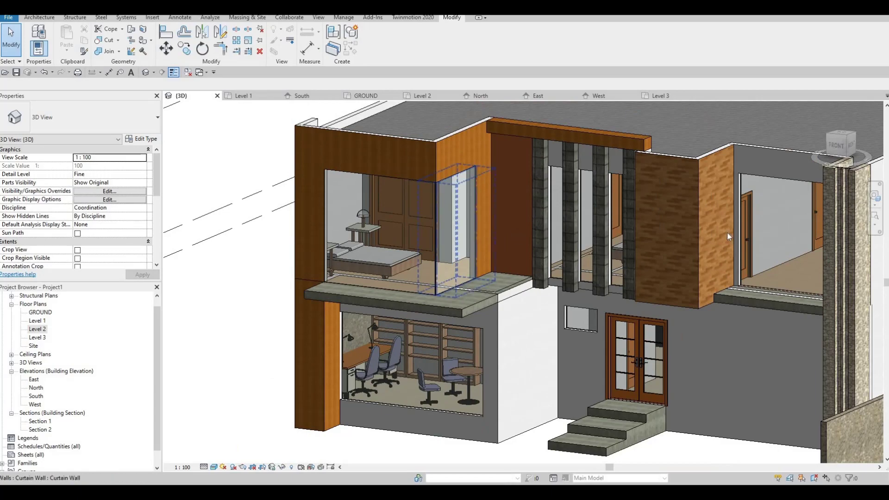
shift+middle_drag(568, 199, 511, 282)
scroll(524, 279, up, 3)
scroll(524, 280, down, 3)
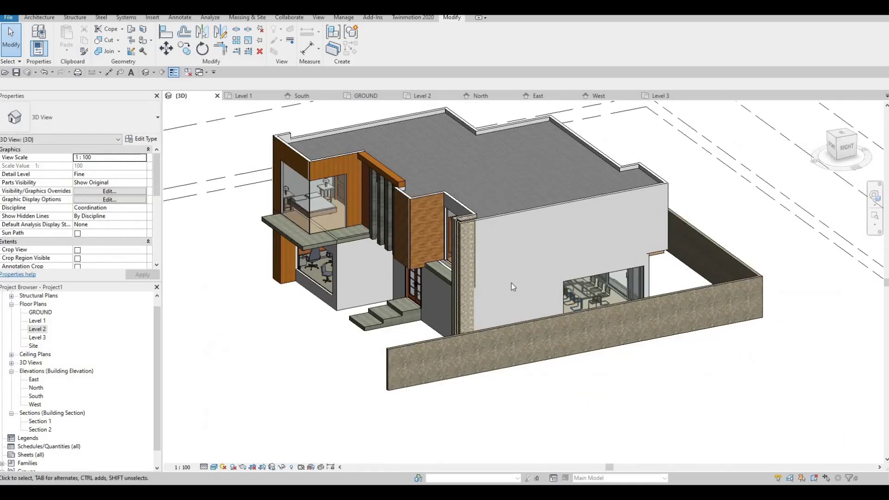
scroll(511, 283, up, 2)
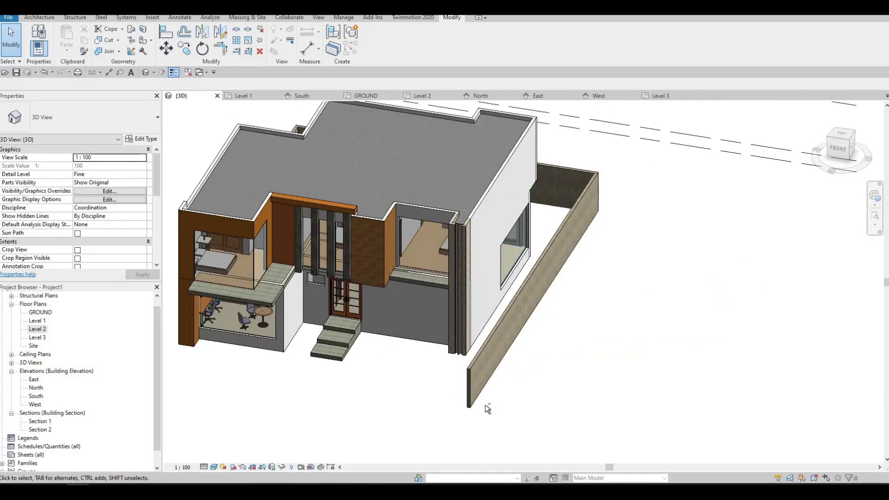
shift+middle_drag(485, 404, 535, 328)
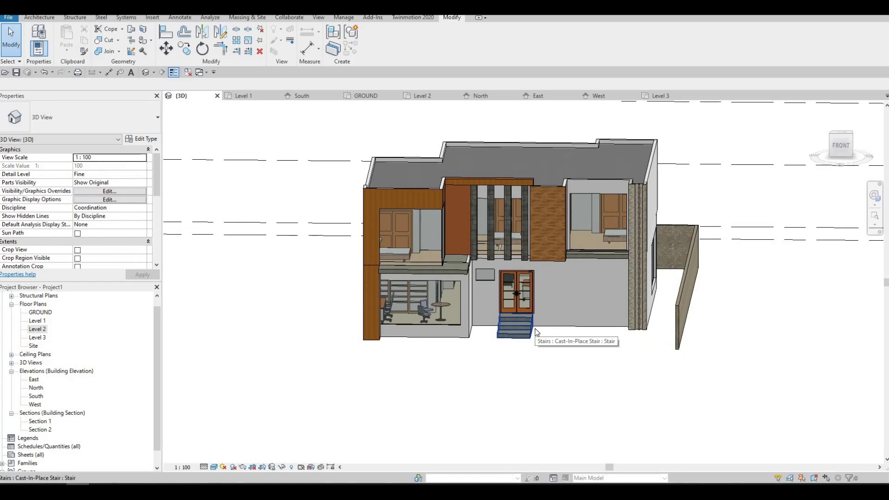